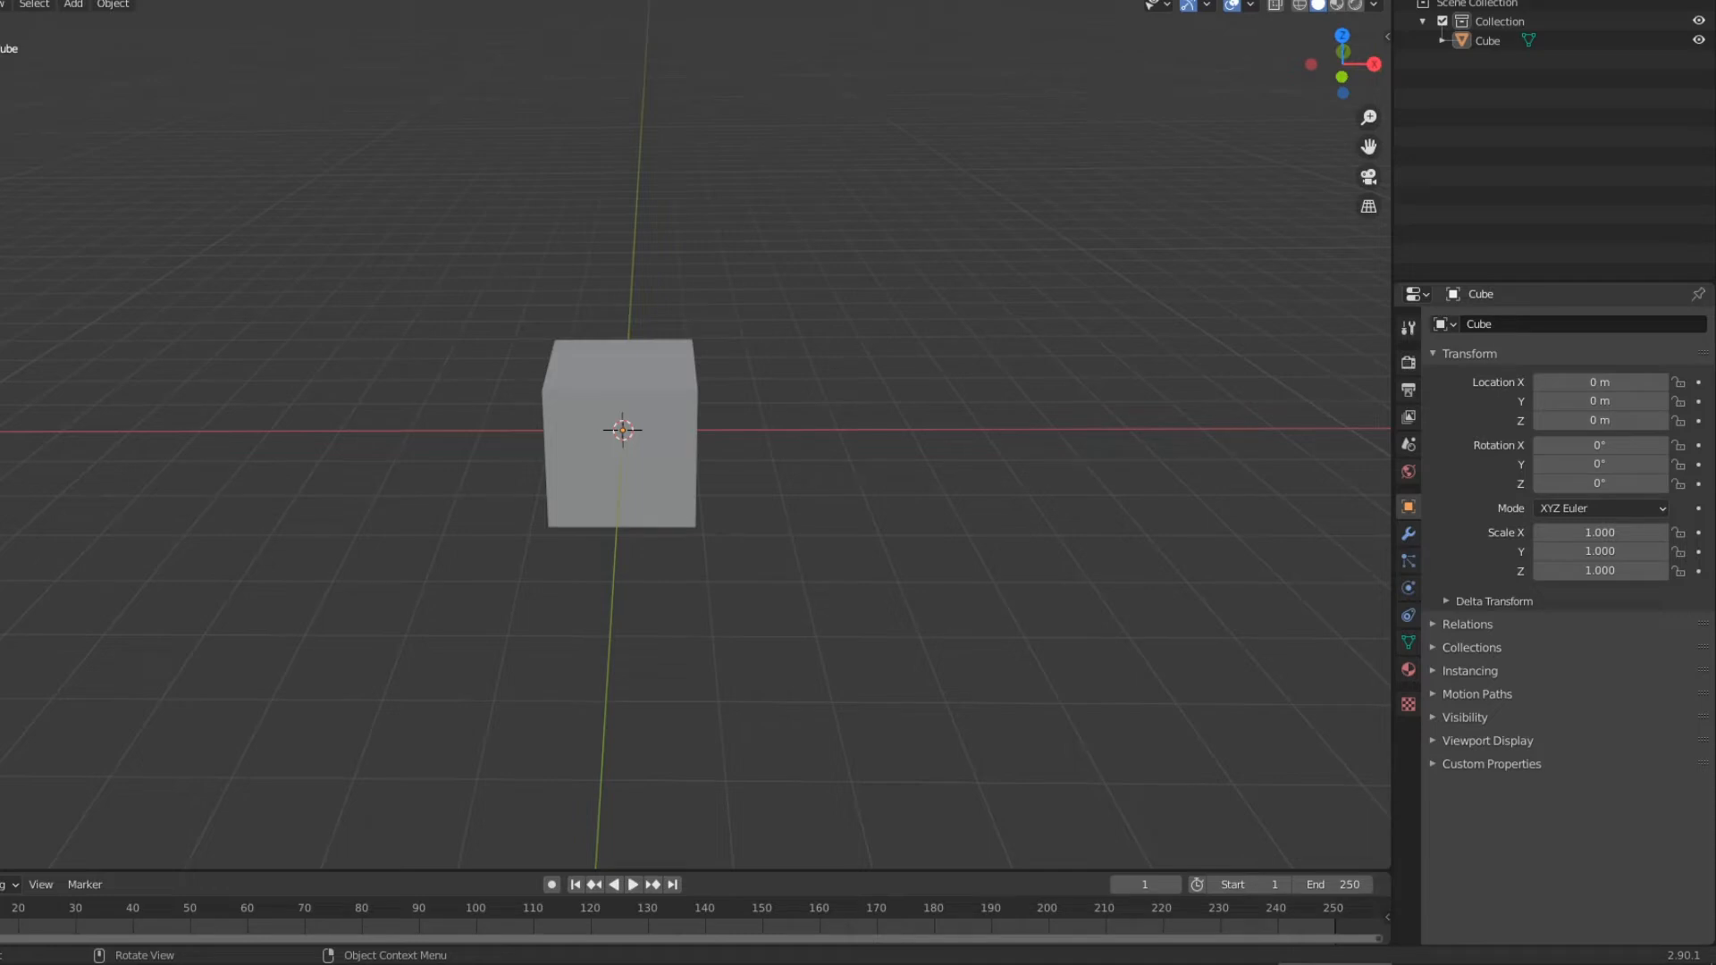
Replace the default cube with an eight-sided cylinder of 1 m radius and 2 m depth.
key(a)
key(Delete)
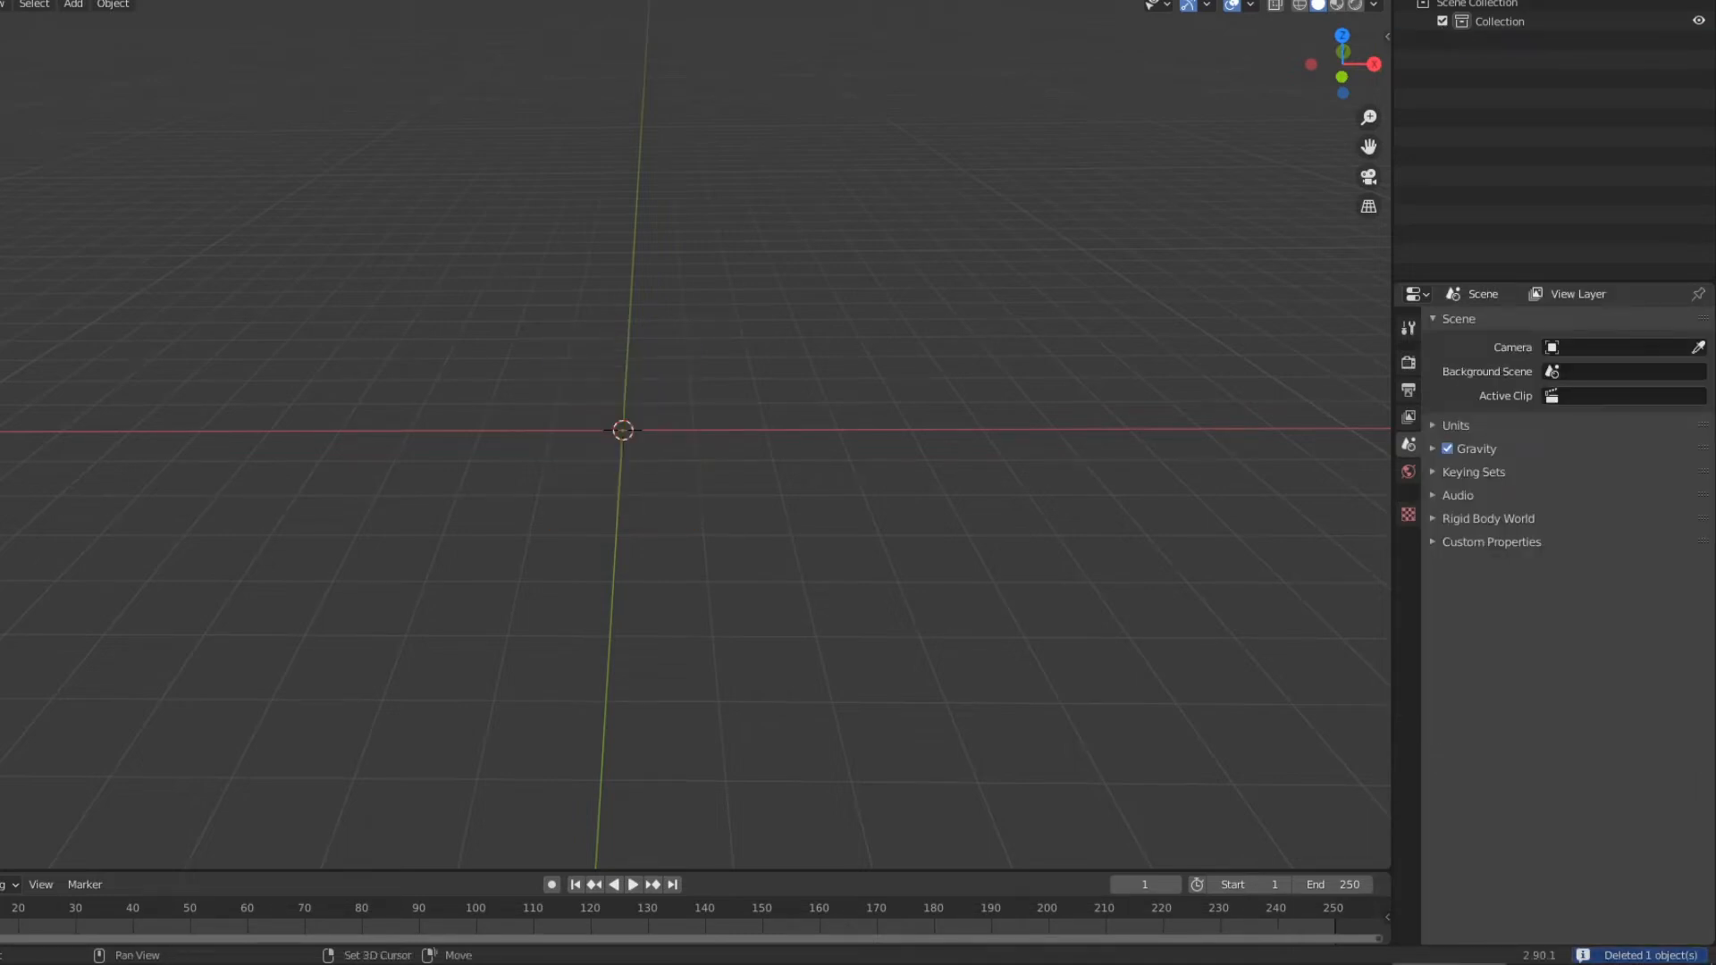
key(shift+a)
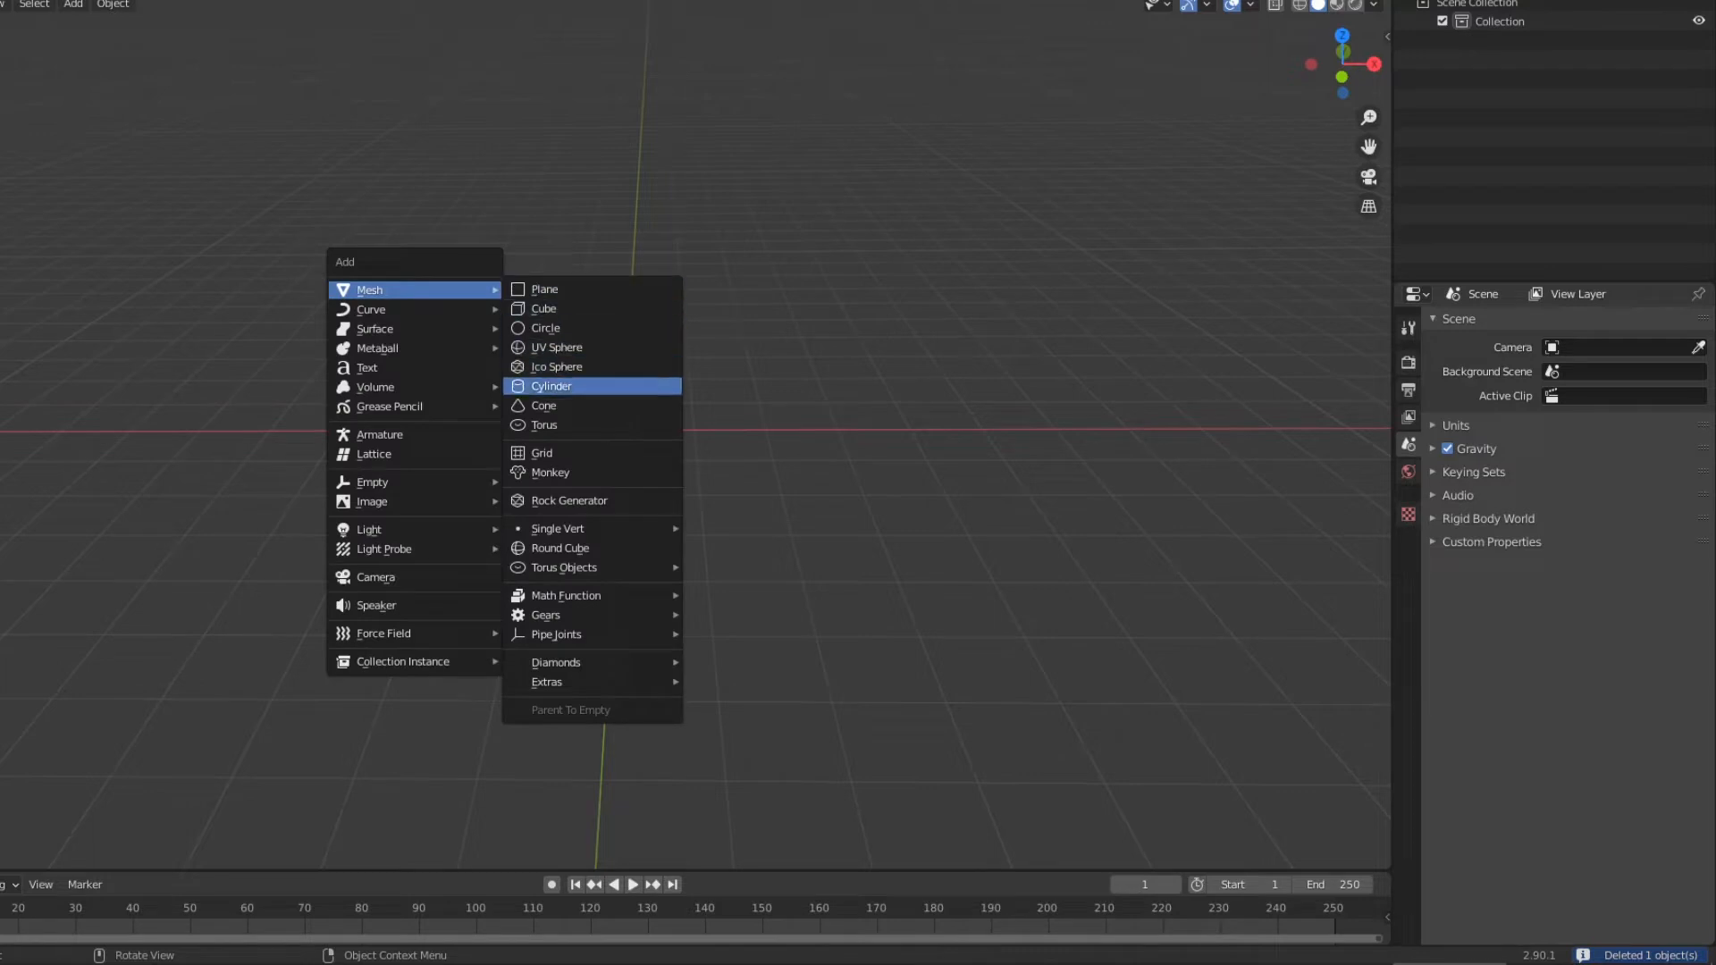
click(551, 387)
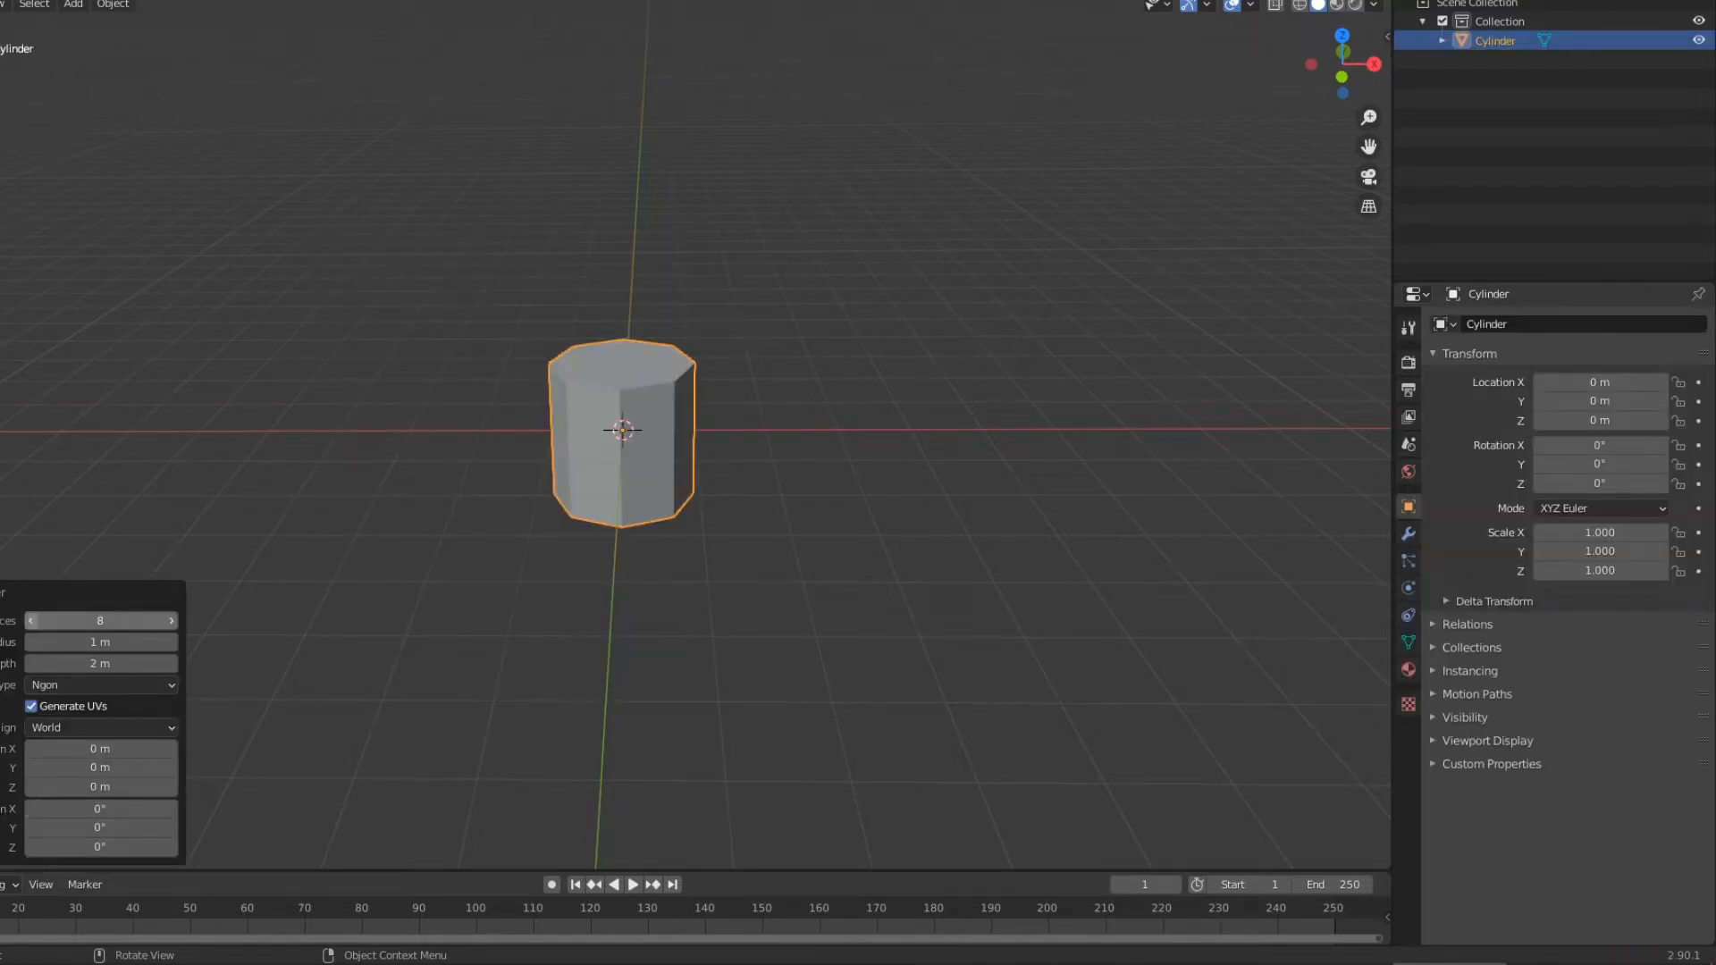
Separate the cylinder's top face from the body into its own mesh object.
middle_drag(786, 536, 952, 520)
click(953, 520)
key(Tab)
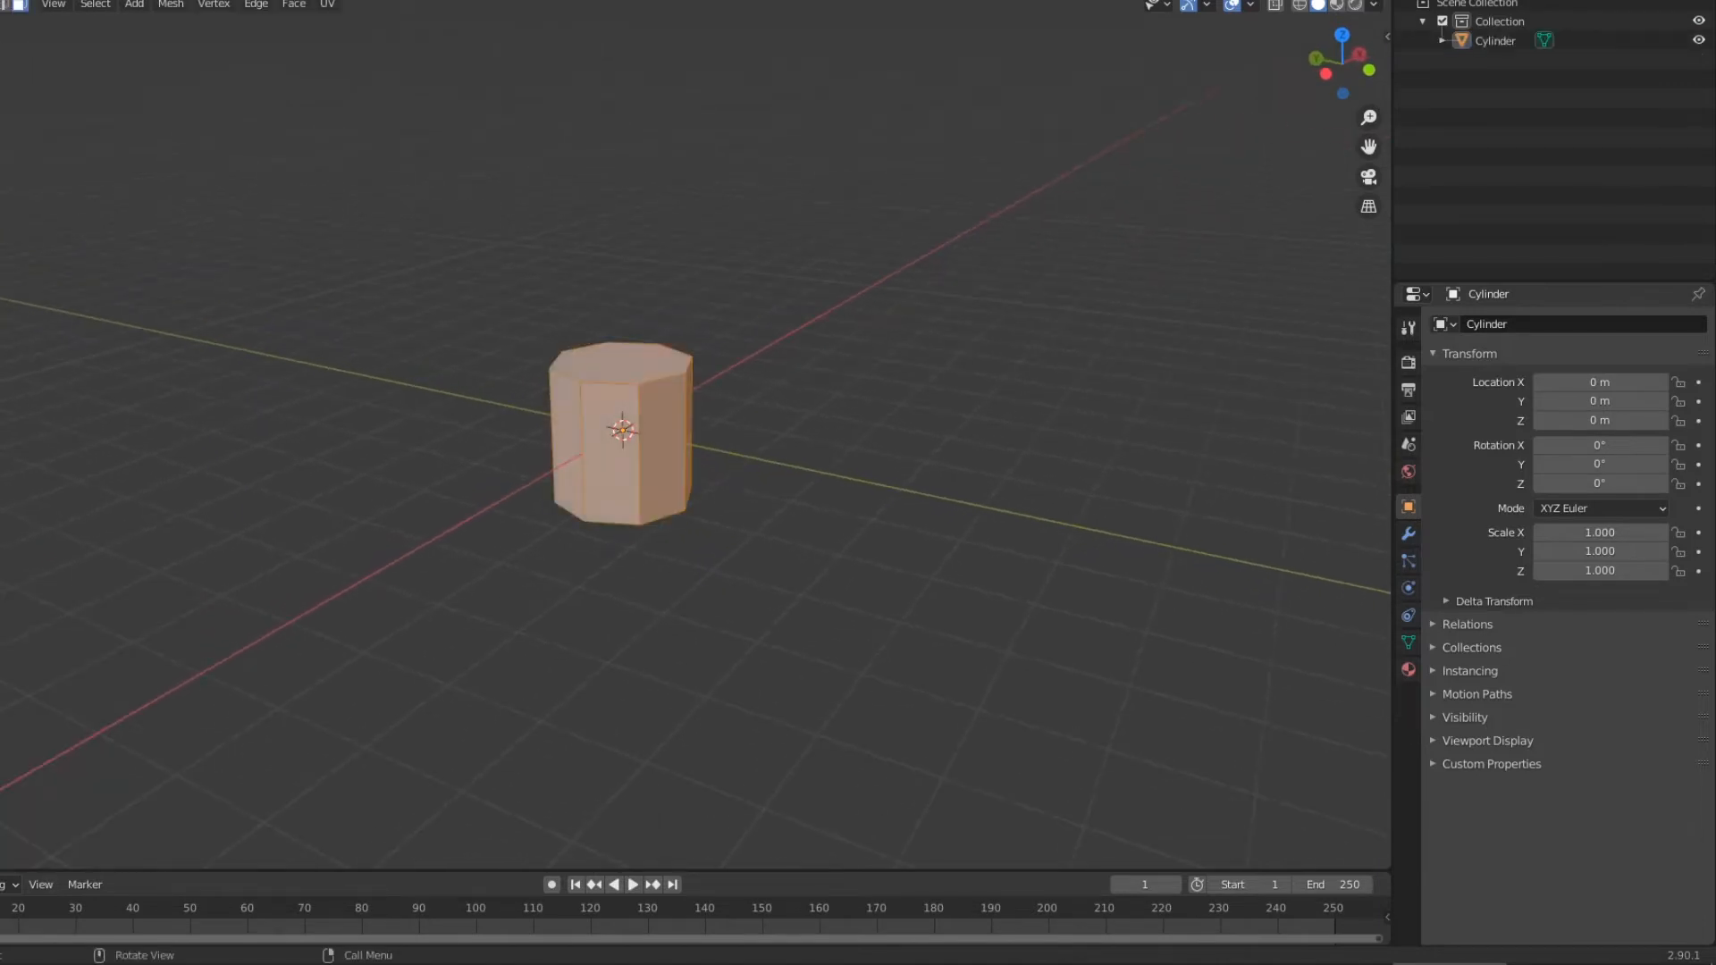
key(alt+a)
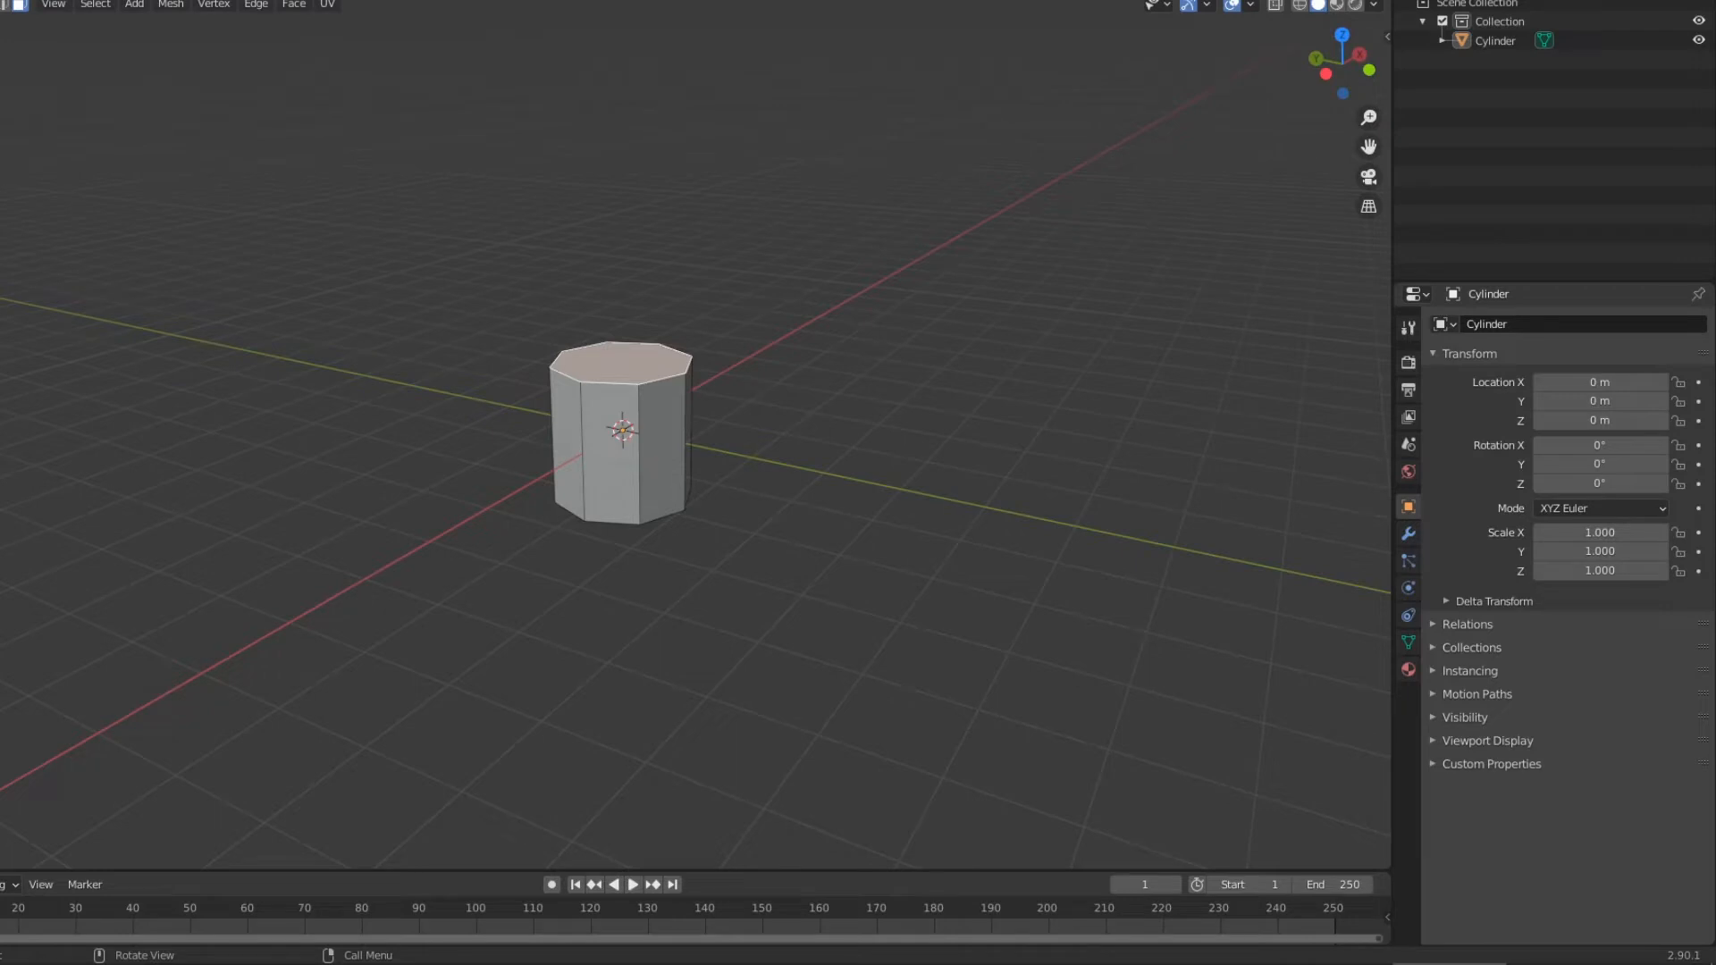
key(p)
key(Return)
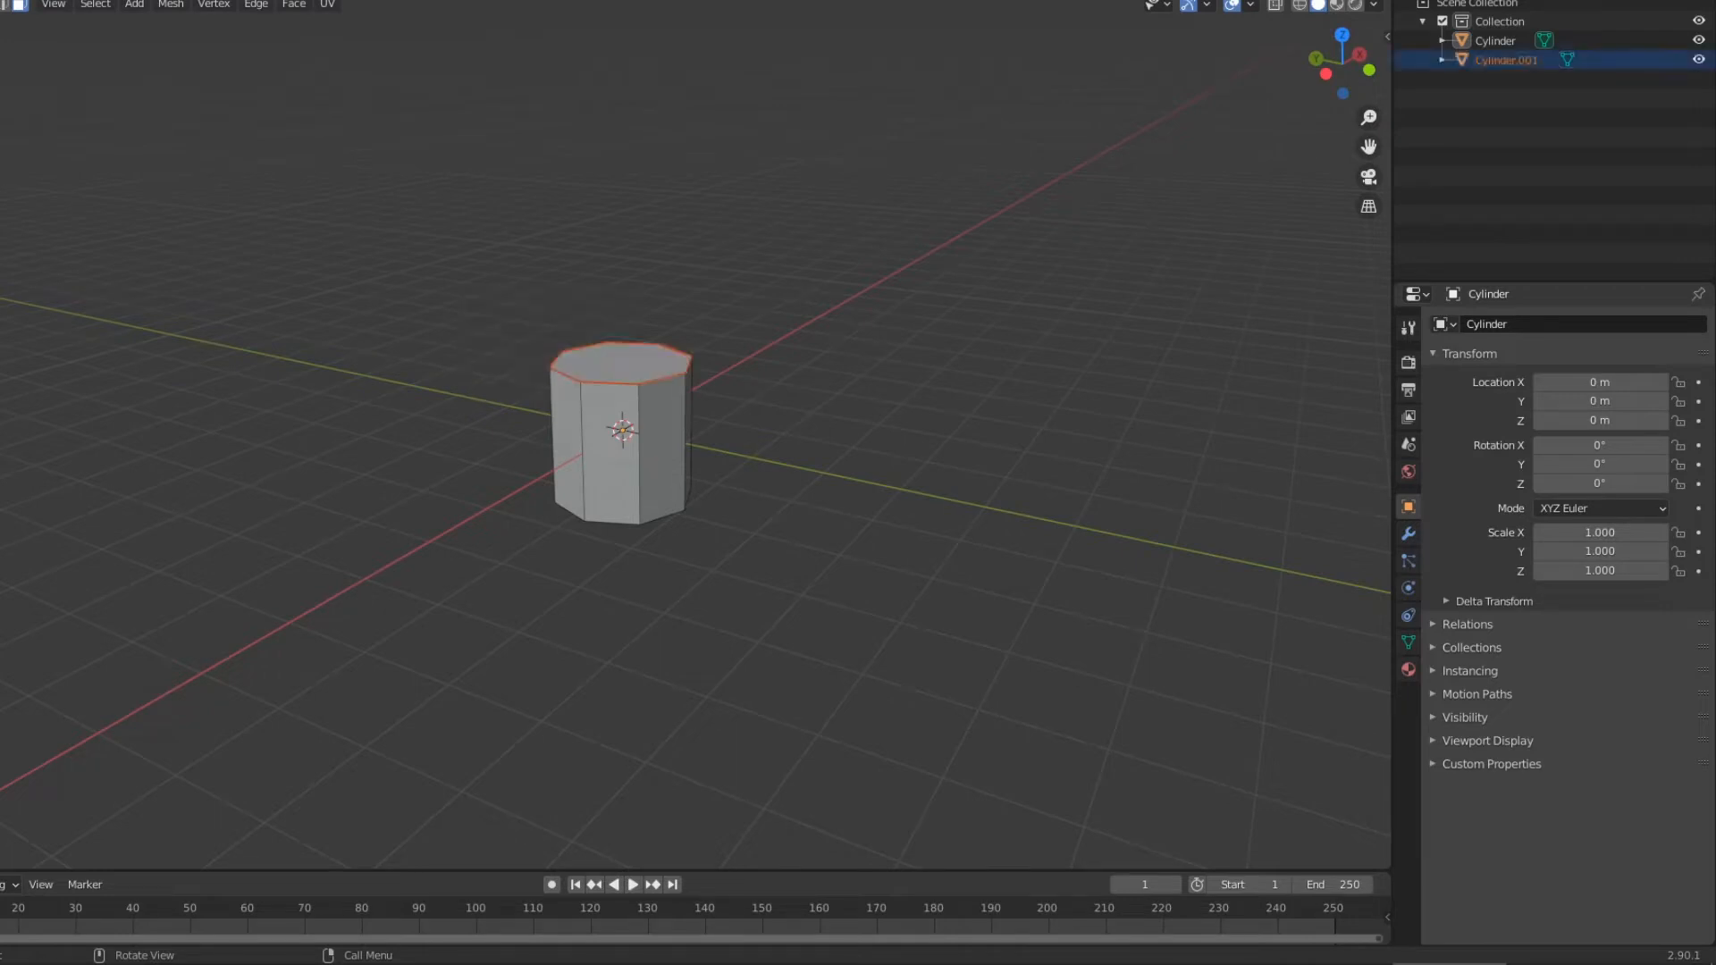
Return to object mode and check that the top face and the cylinder body can be selected individually.
key(Tab)
click(621, 364)
click(617, 447)
click(621, 364)
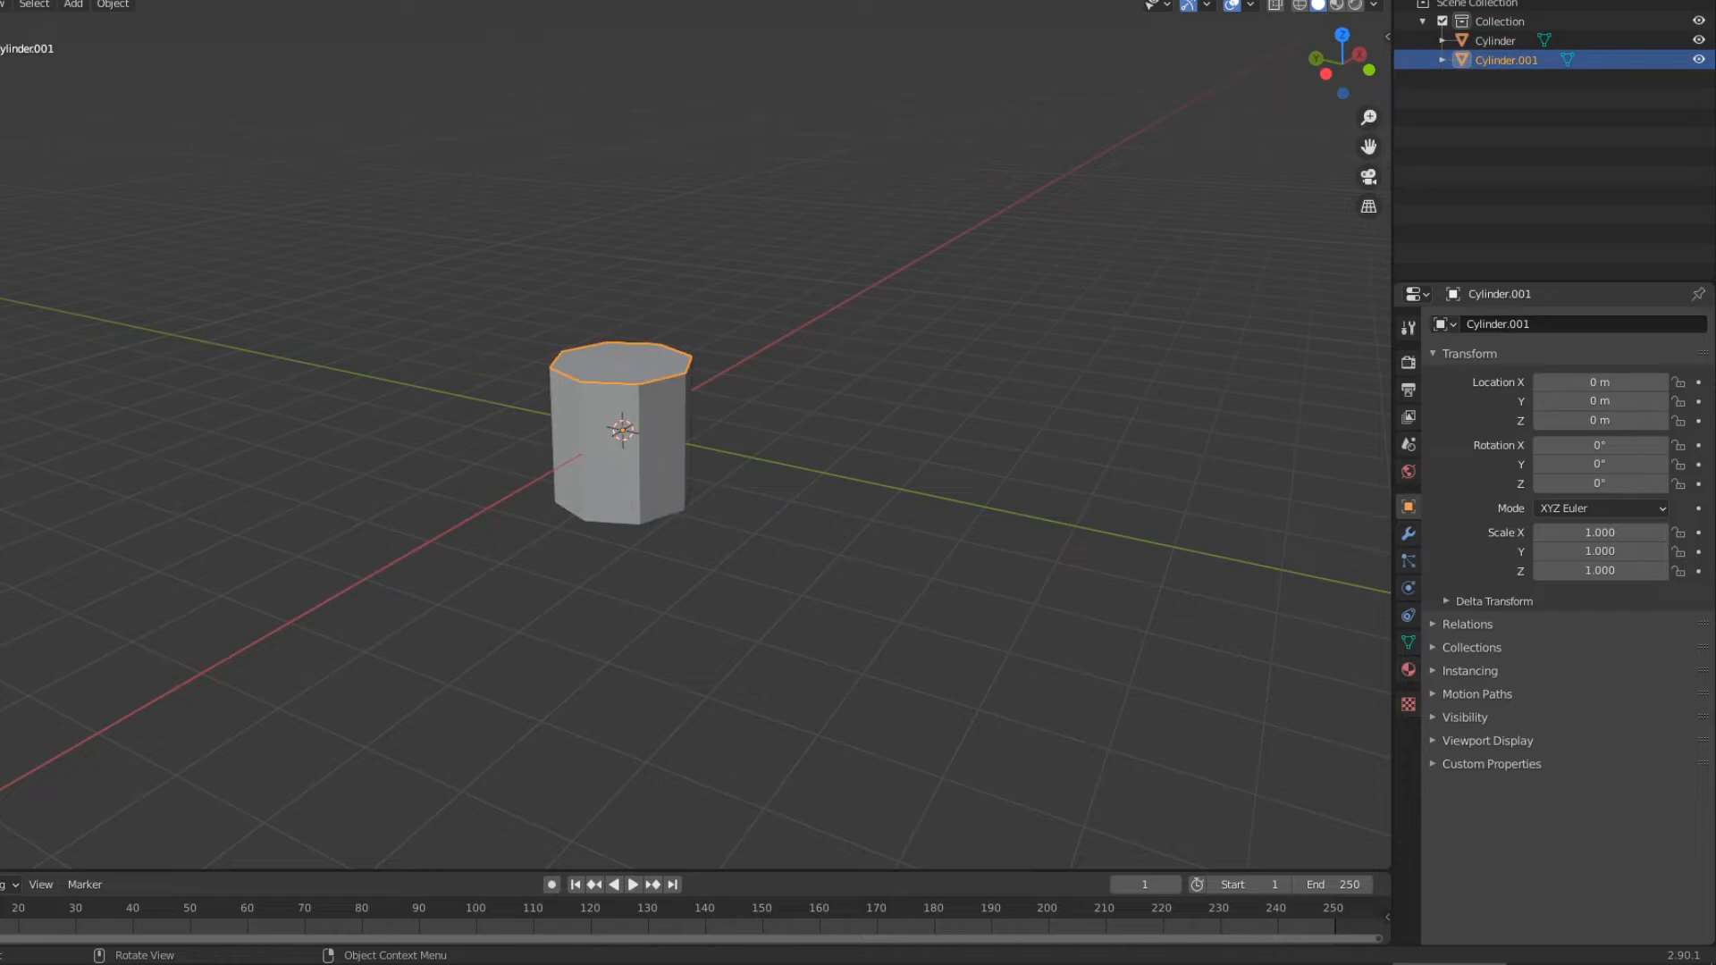
click(617, 446)
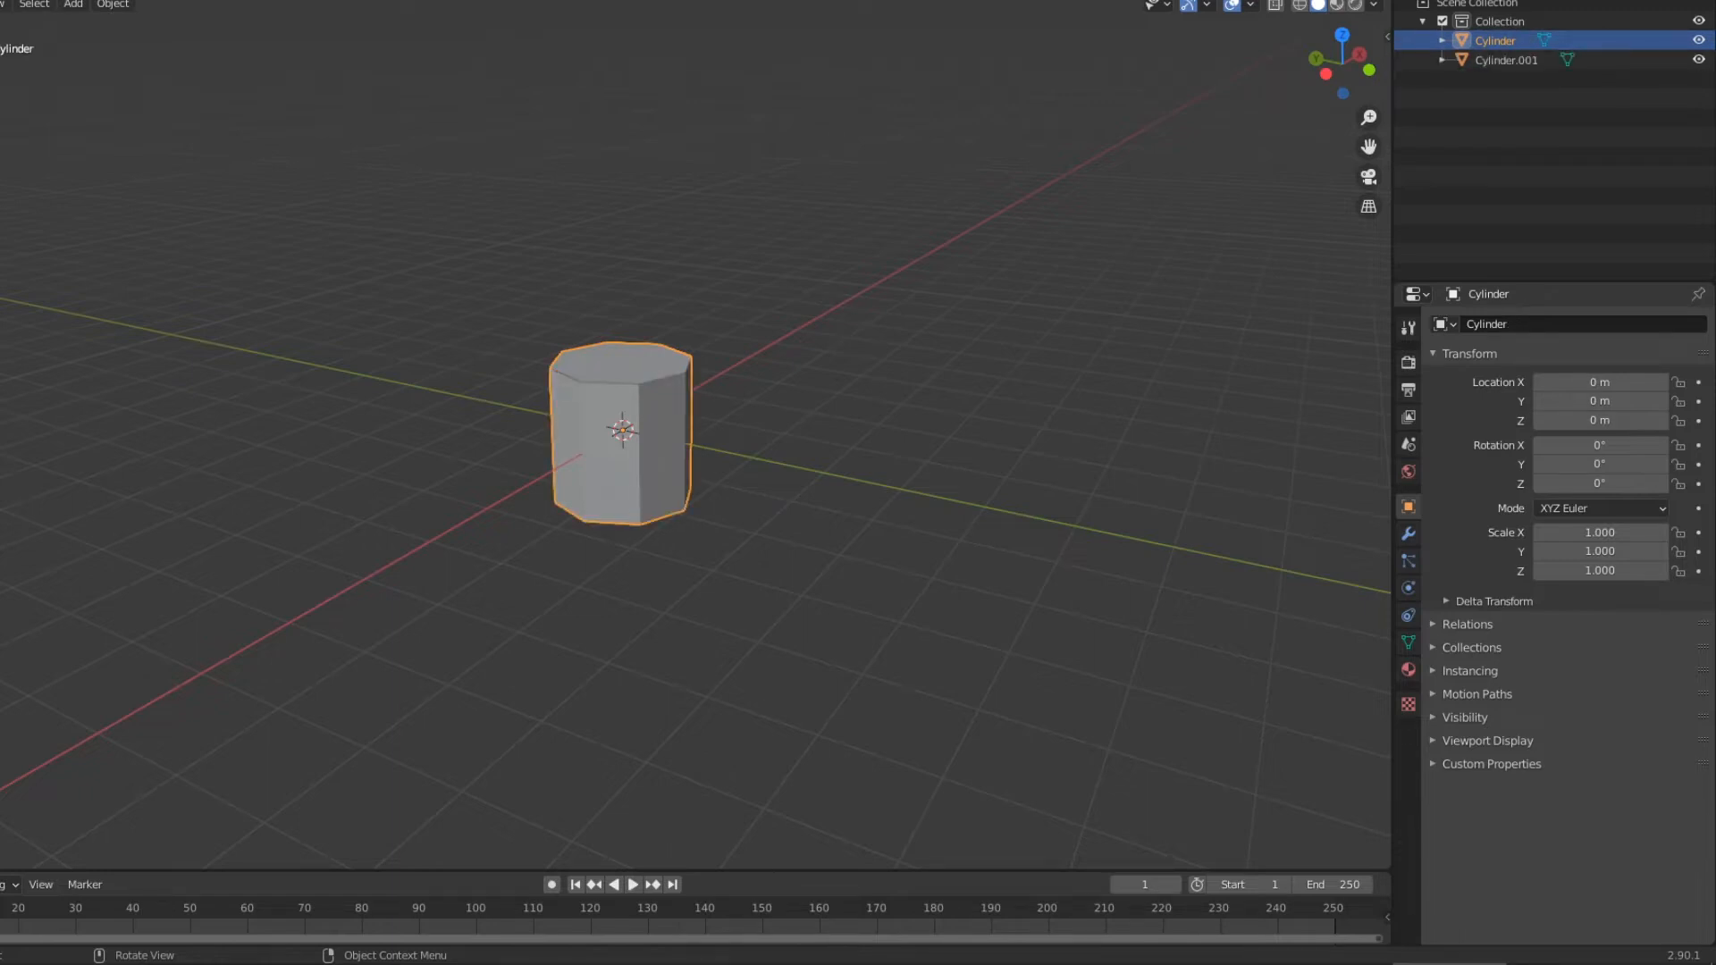
Extrude the separated top face upward about 0.17 m and scale it outward by a factor of 1.22.
click(621, 364)
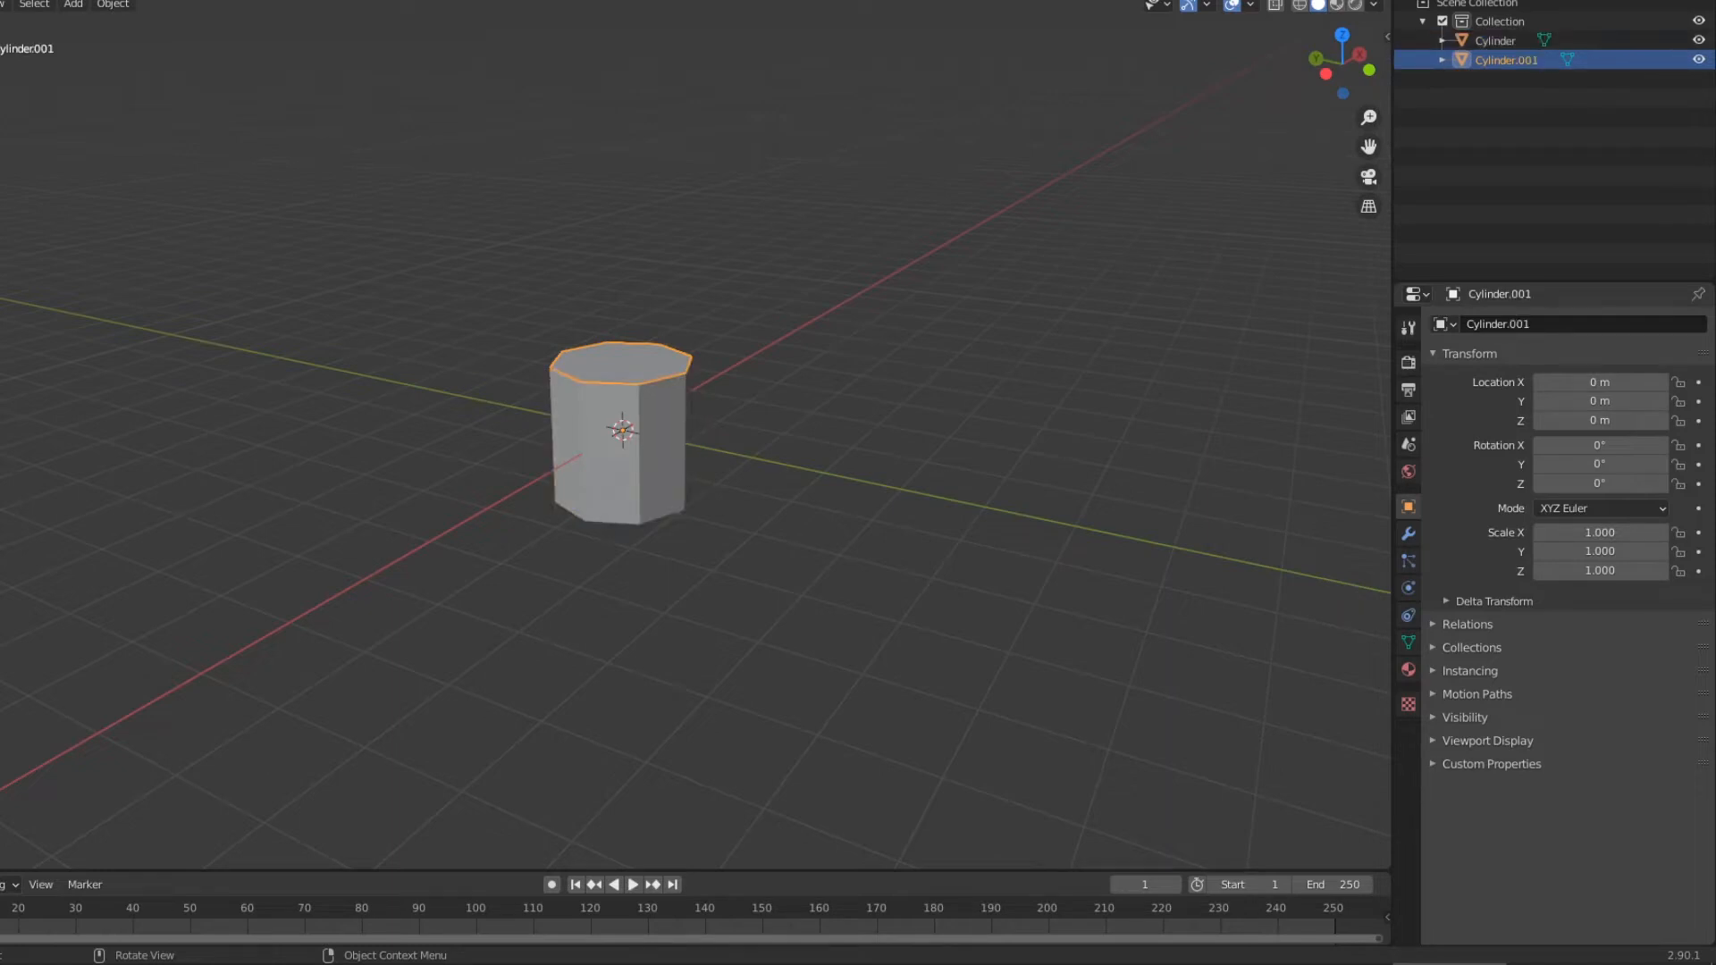
key(Tab)
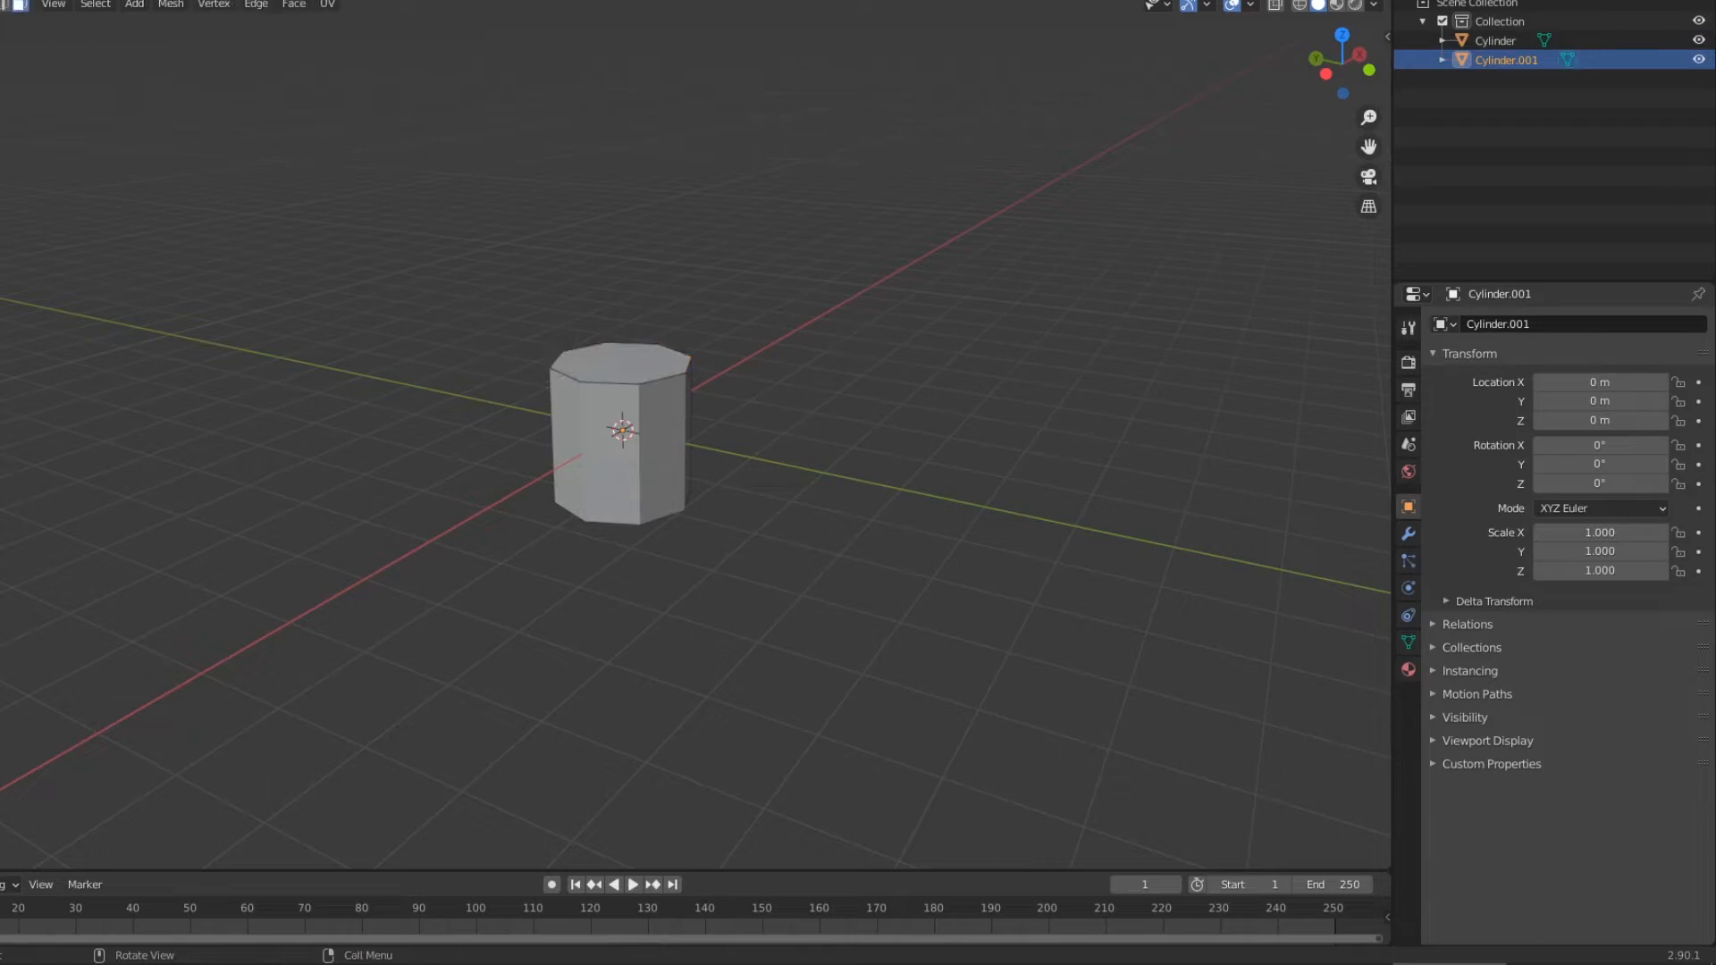
key(a)
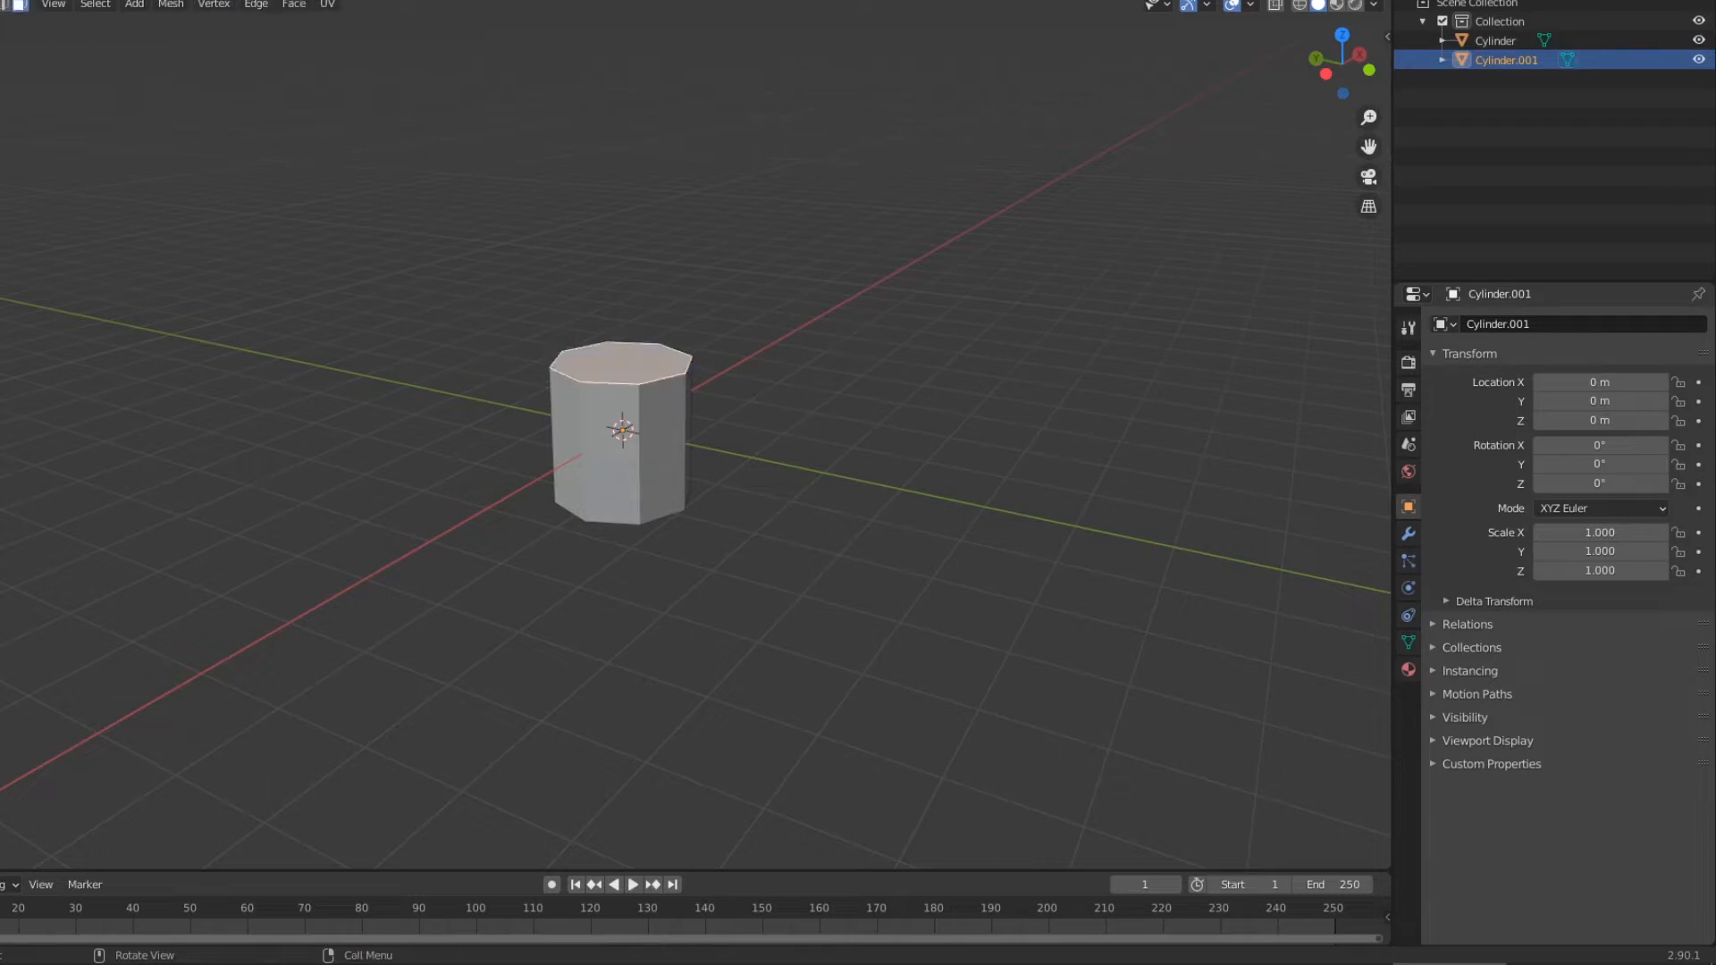
scroll(623, 429, up, 5)
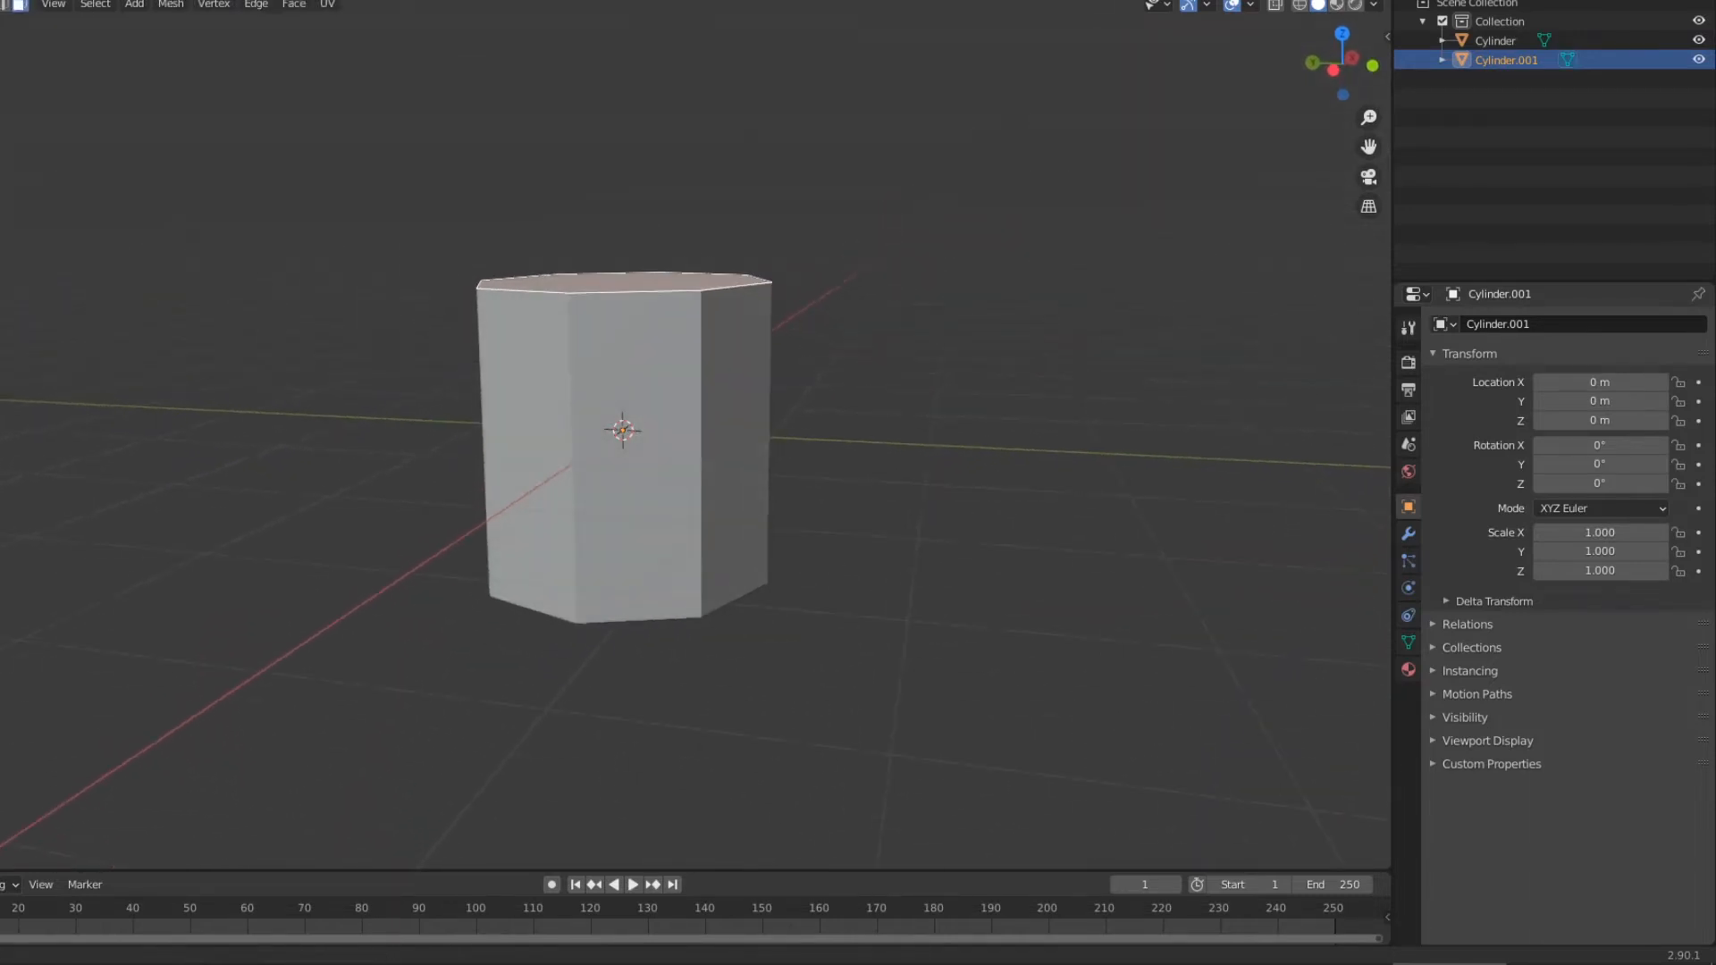
click(1352, 56)
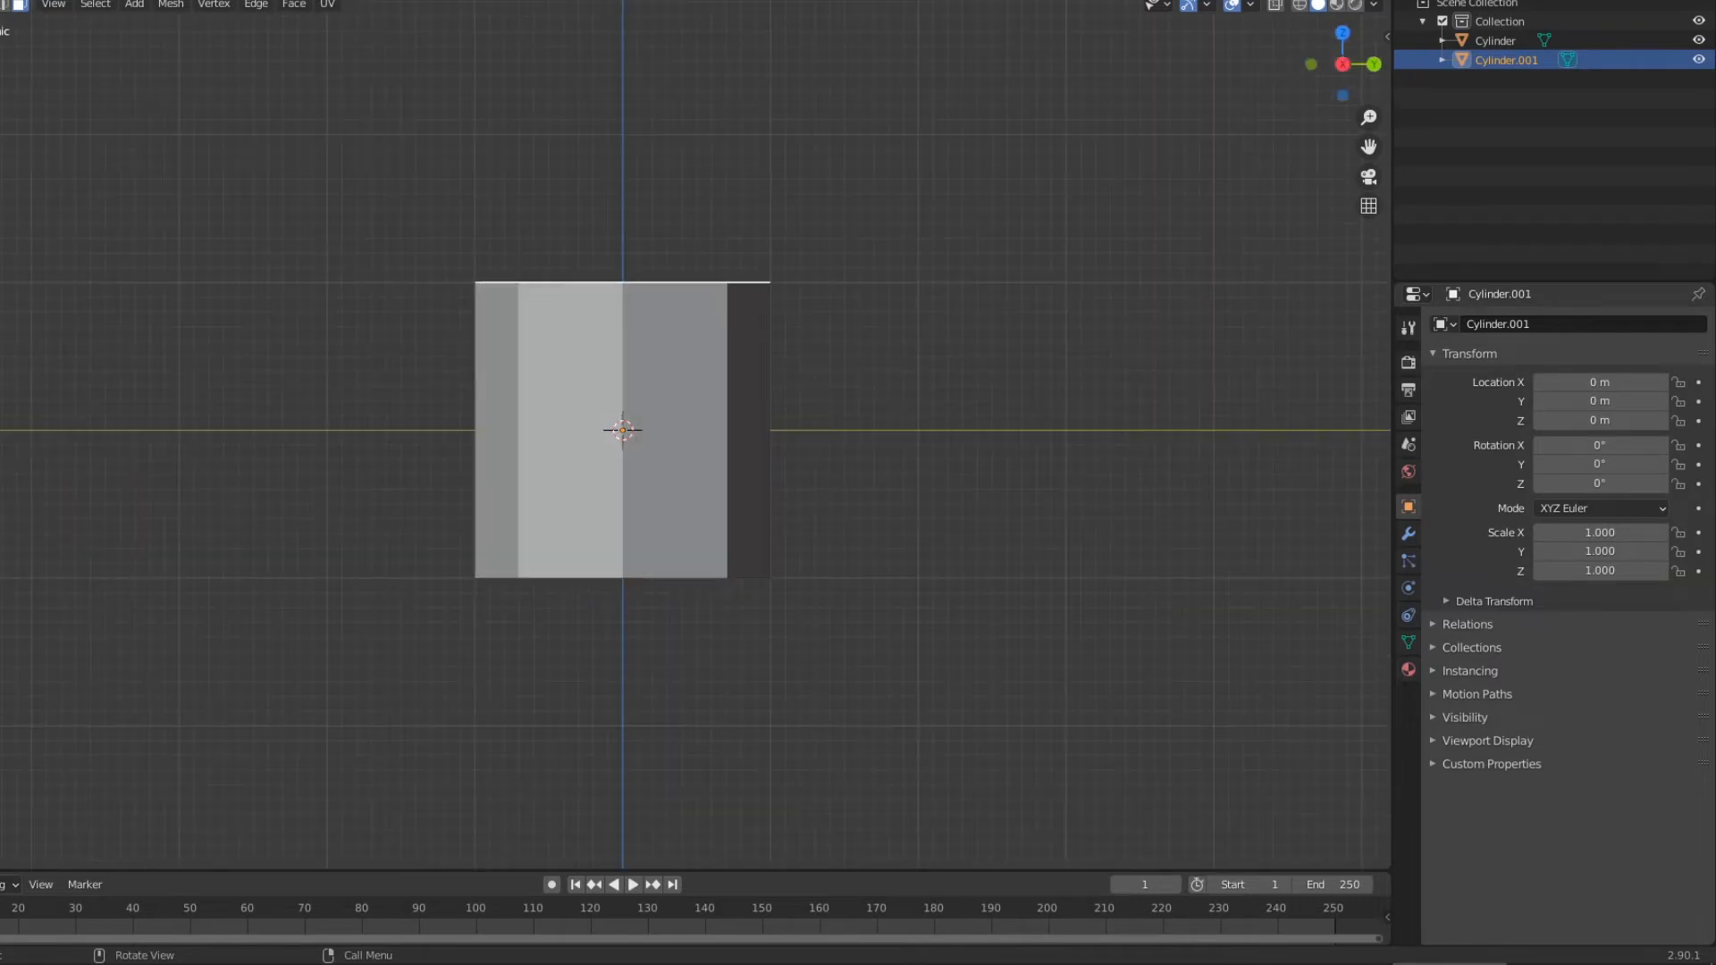
shift+middle_drag(623, 430, 577, 571)
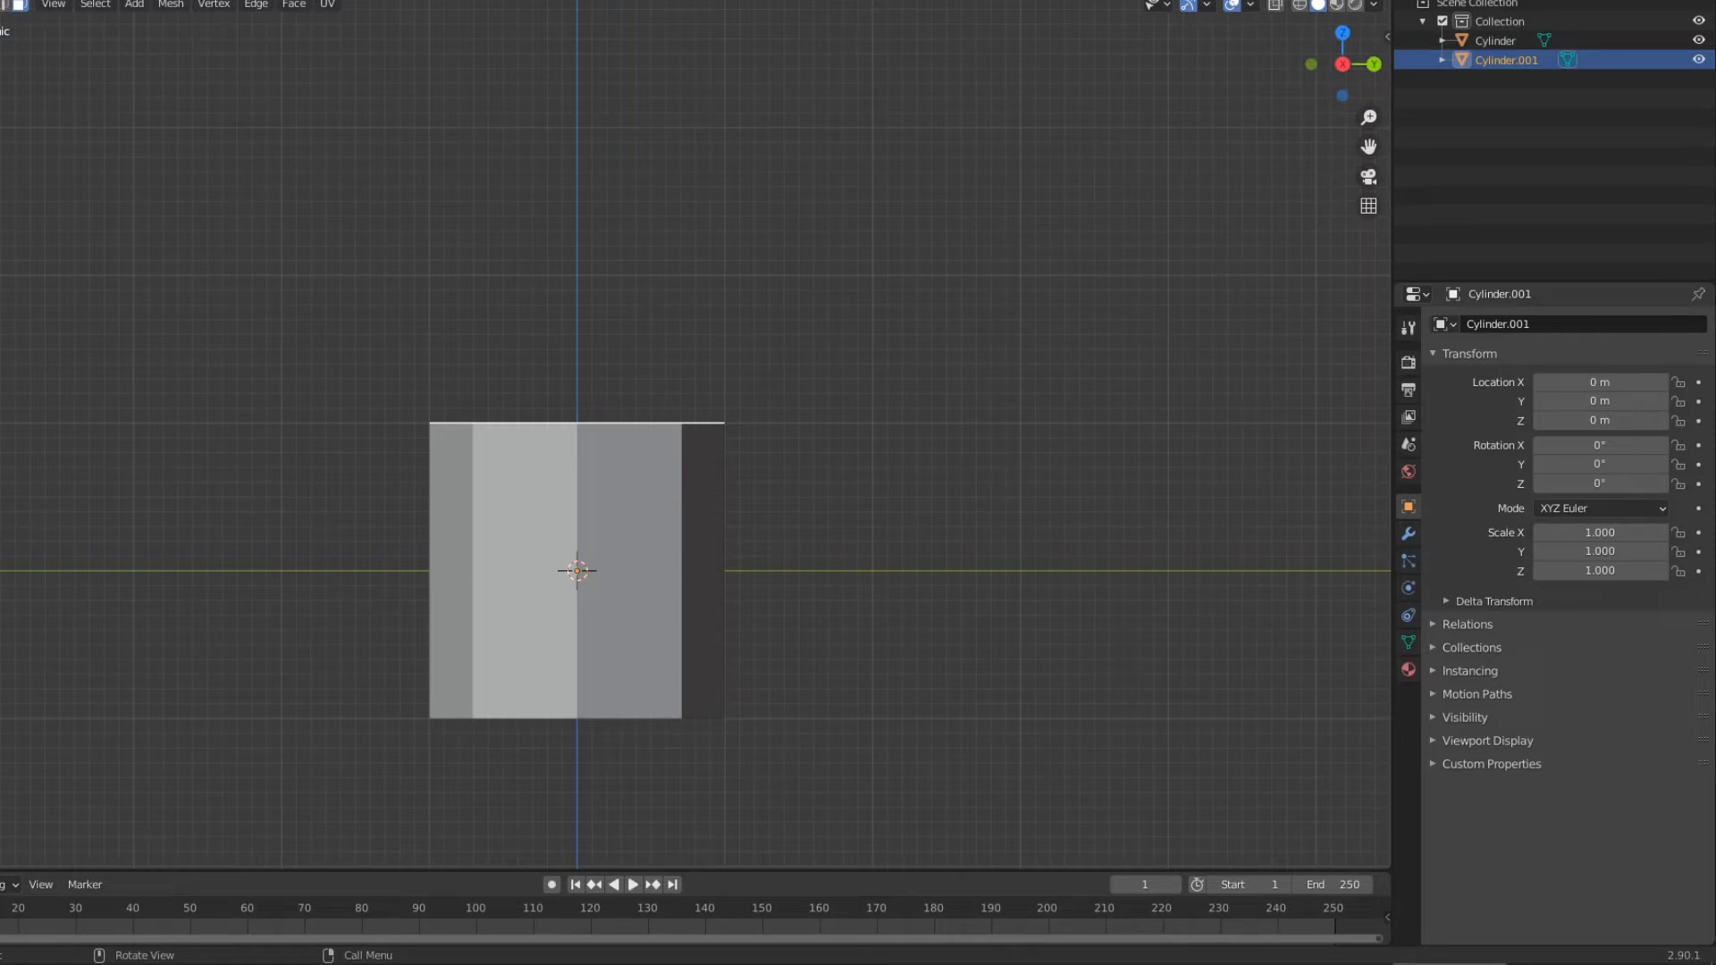
key(e)
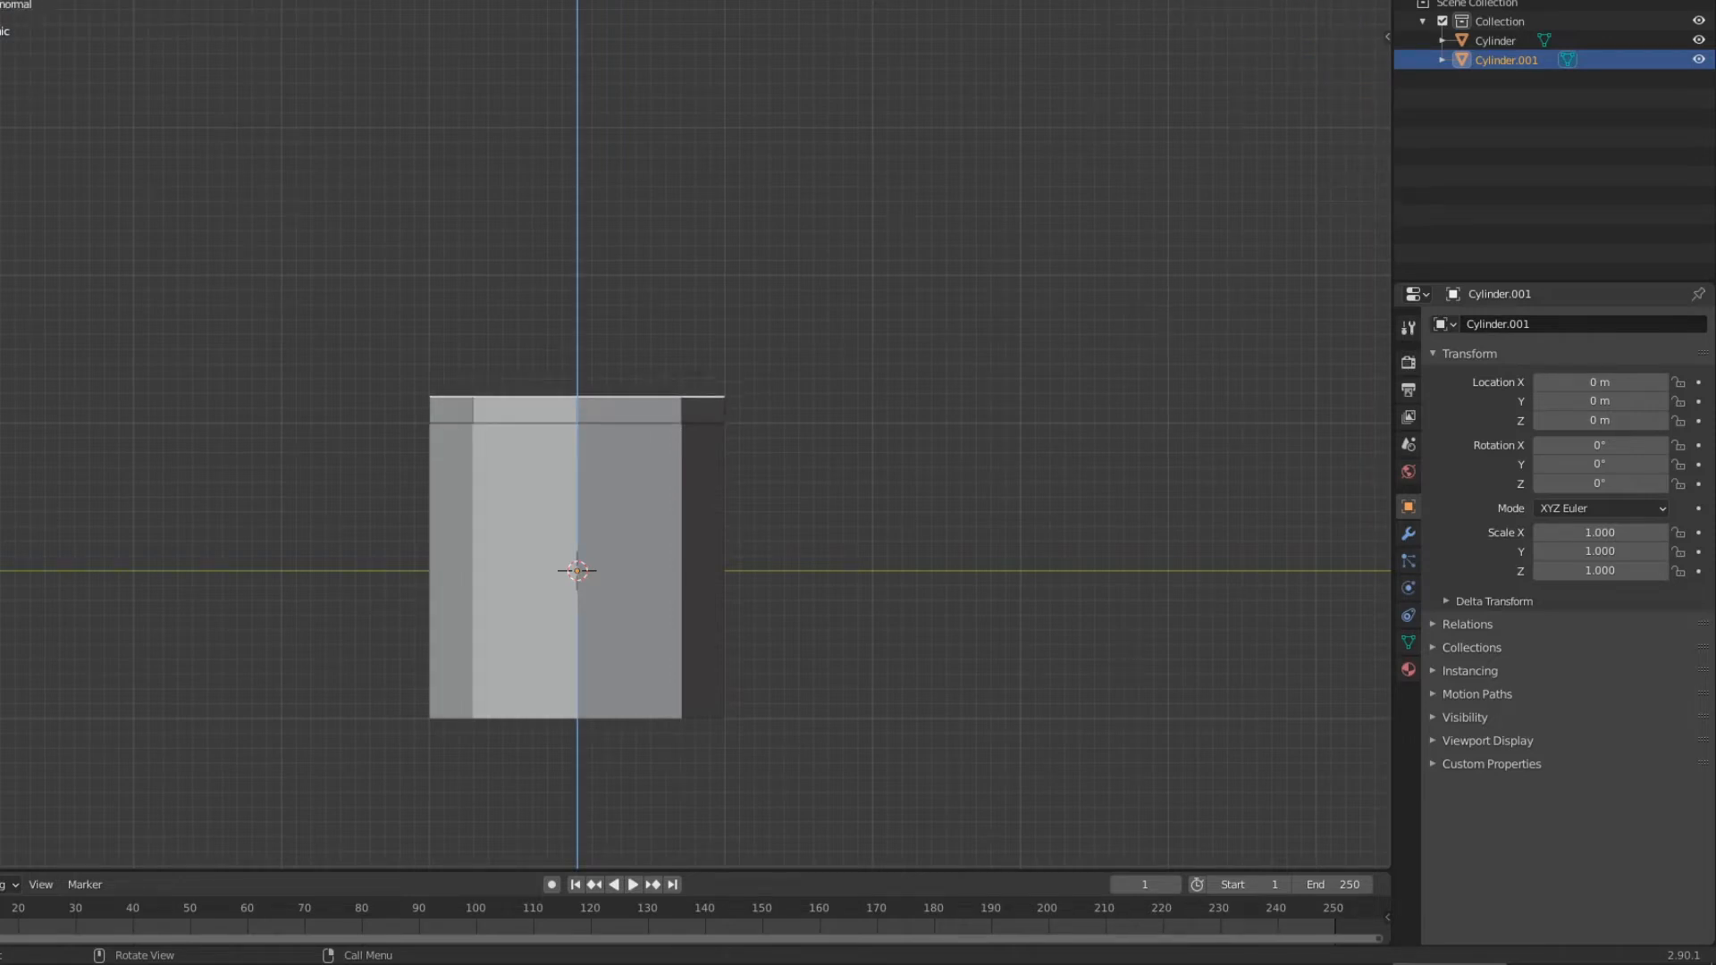
click(804, 352)
key(s)
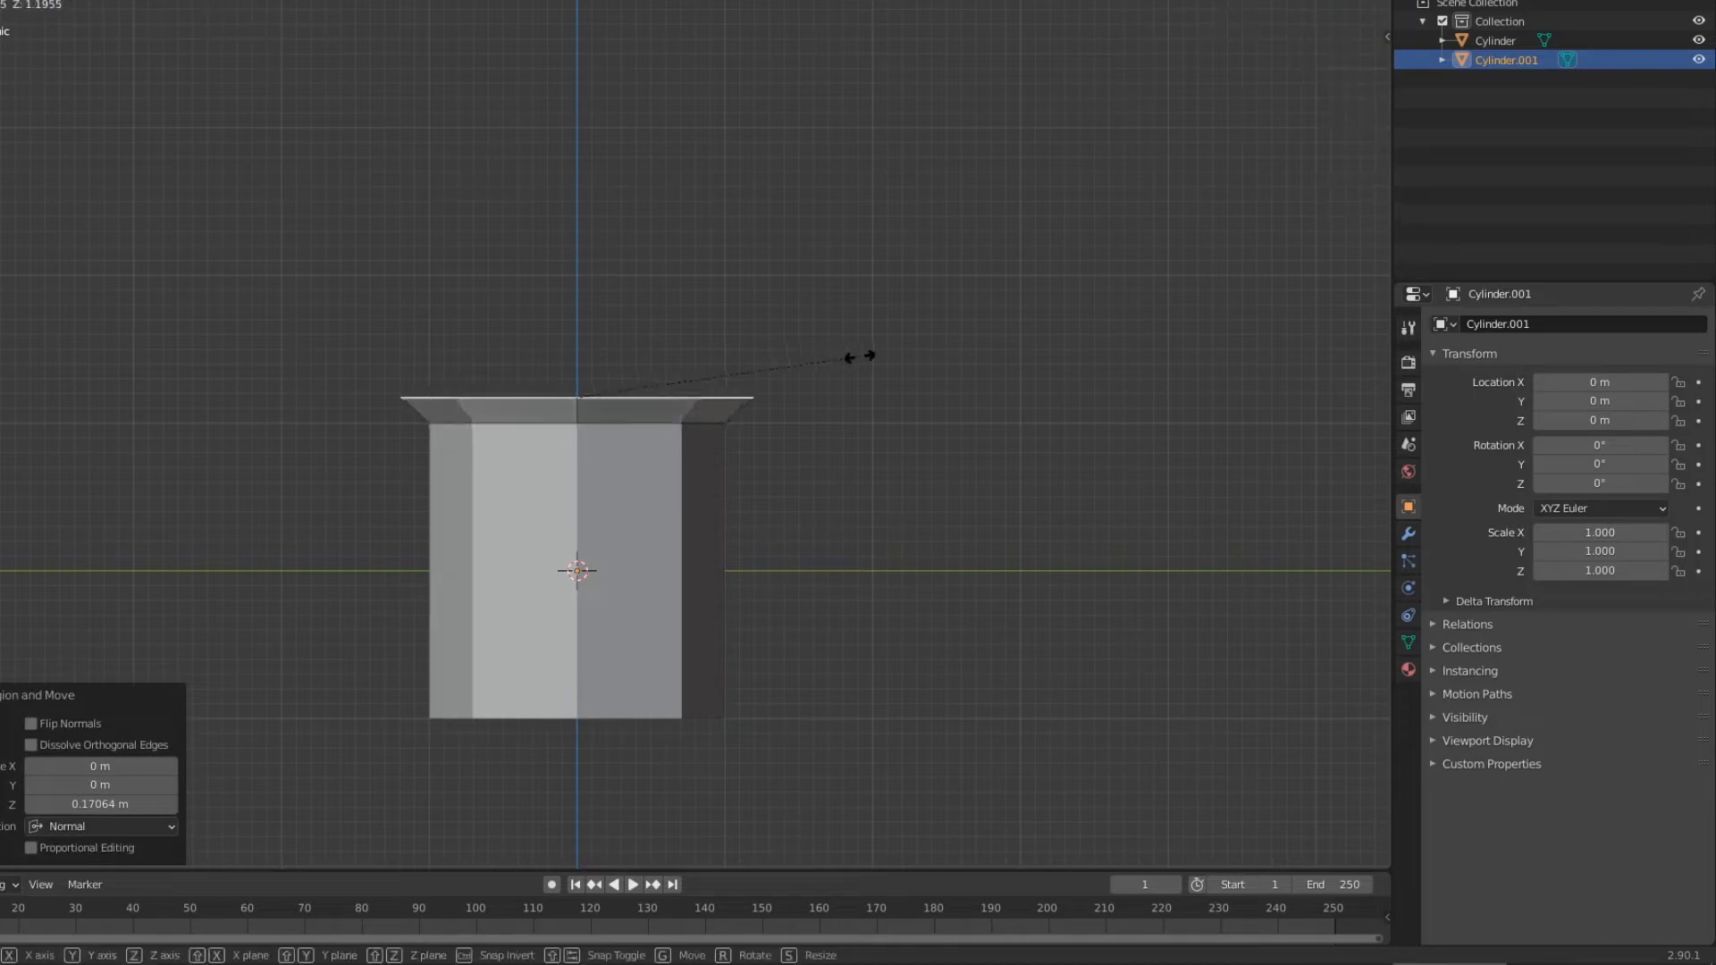
click(859, 356)
Extrude the cap upward about 0.43 m, extrude about 0.28 m more and scale that top face to about 0.514.
key(e)
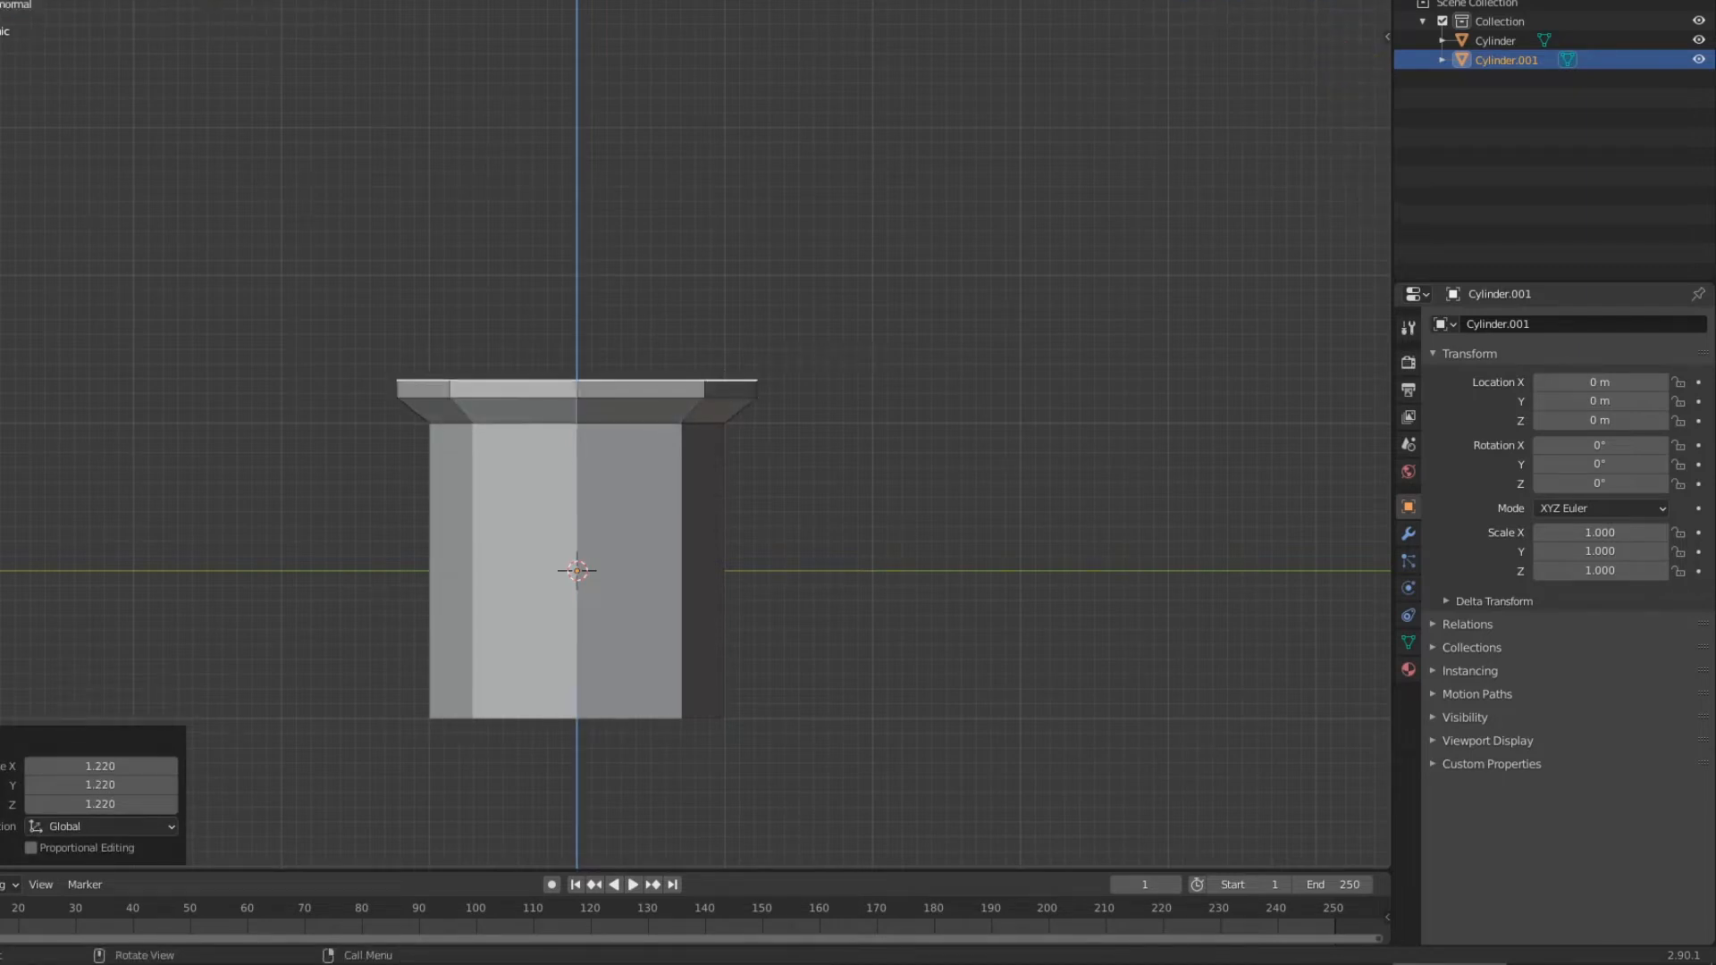
key(Return)
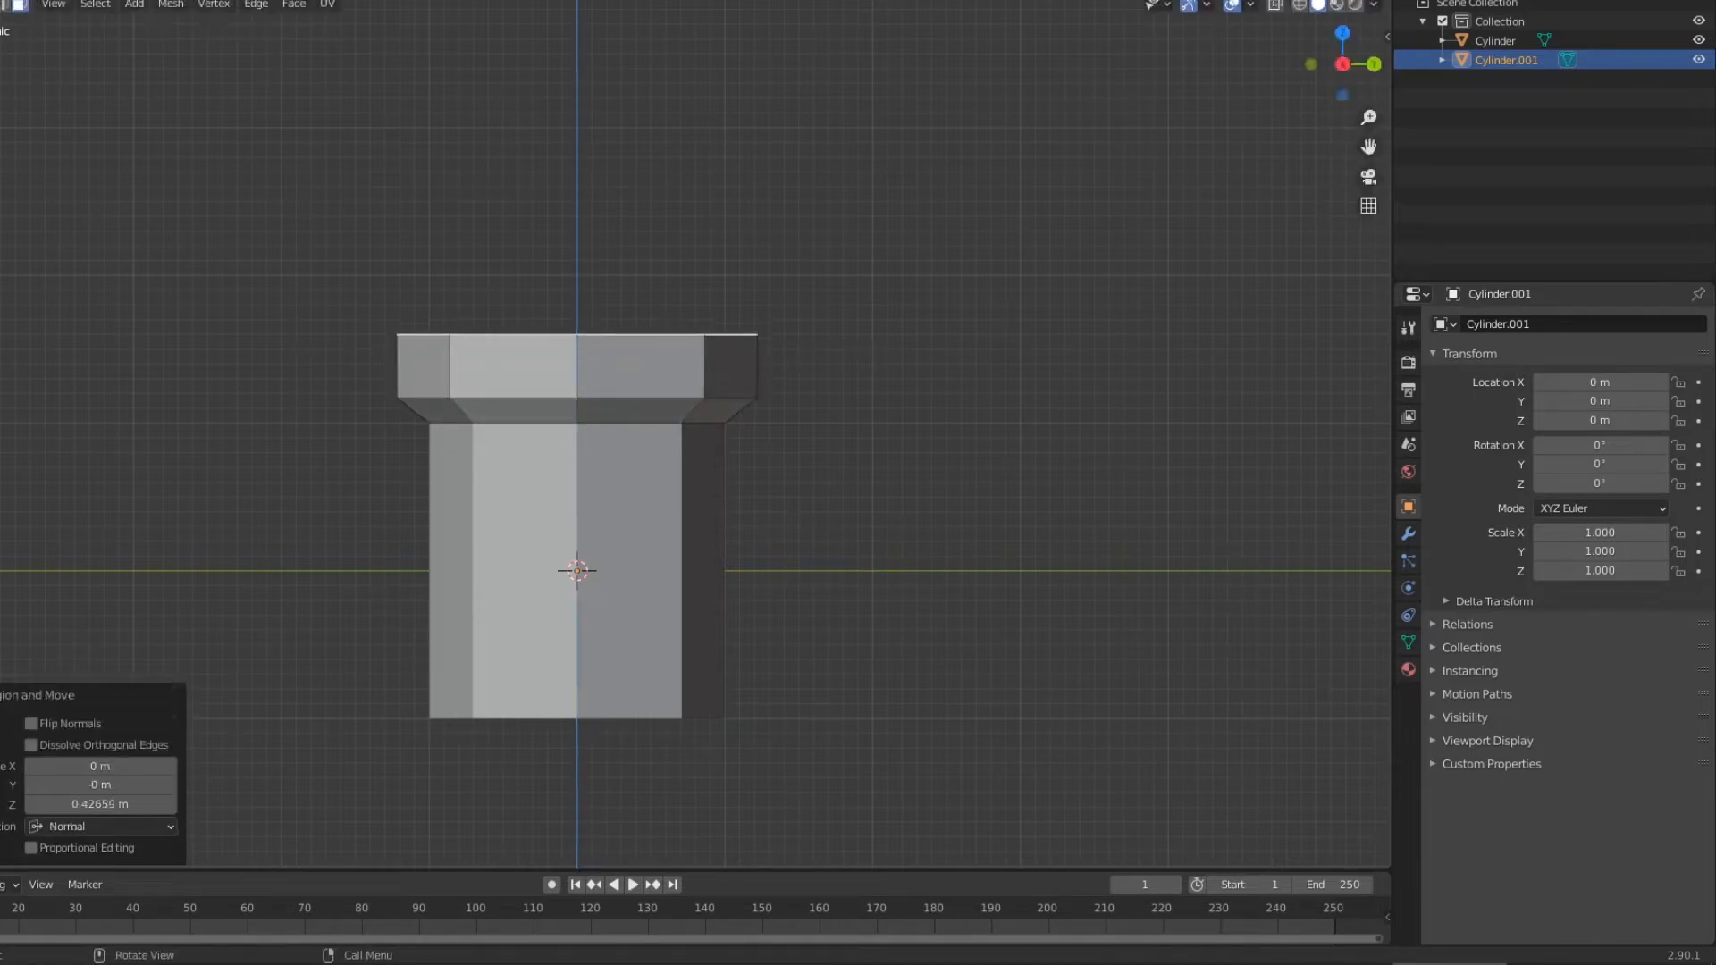
key(e)
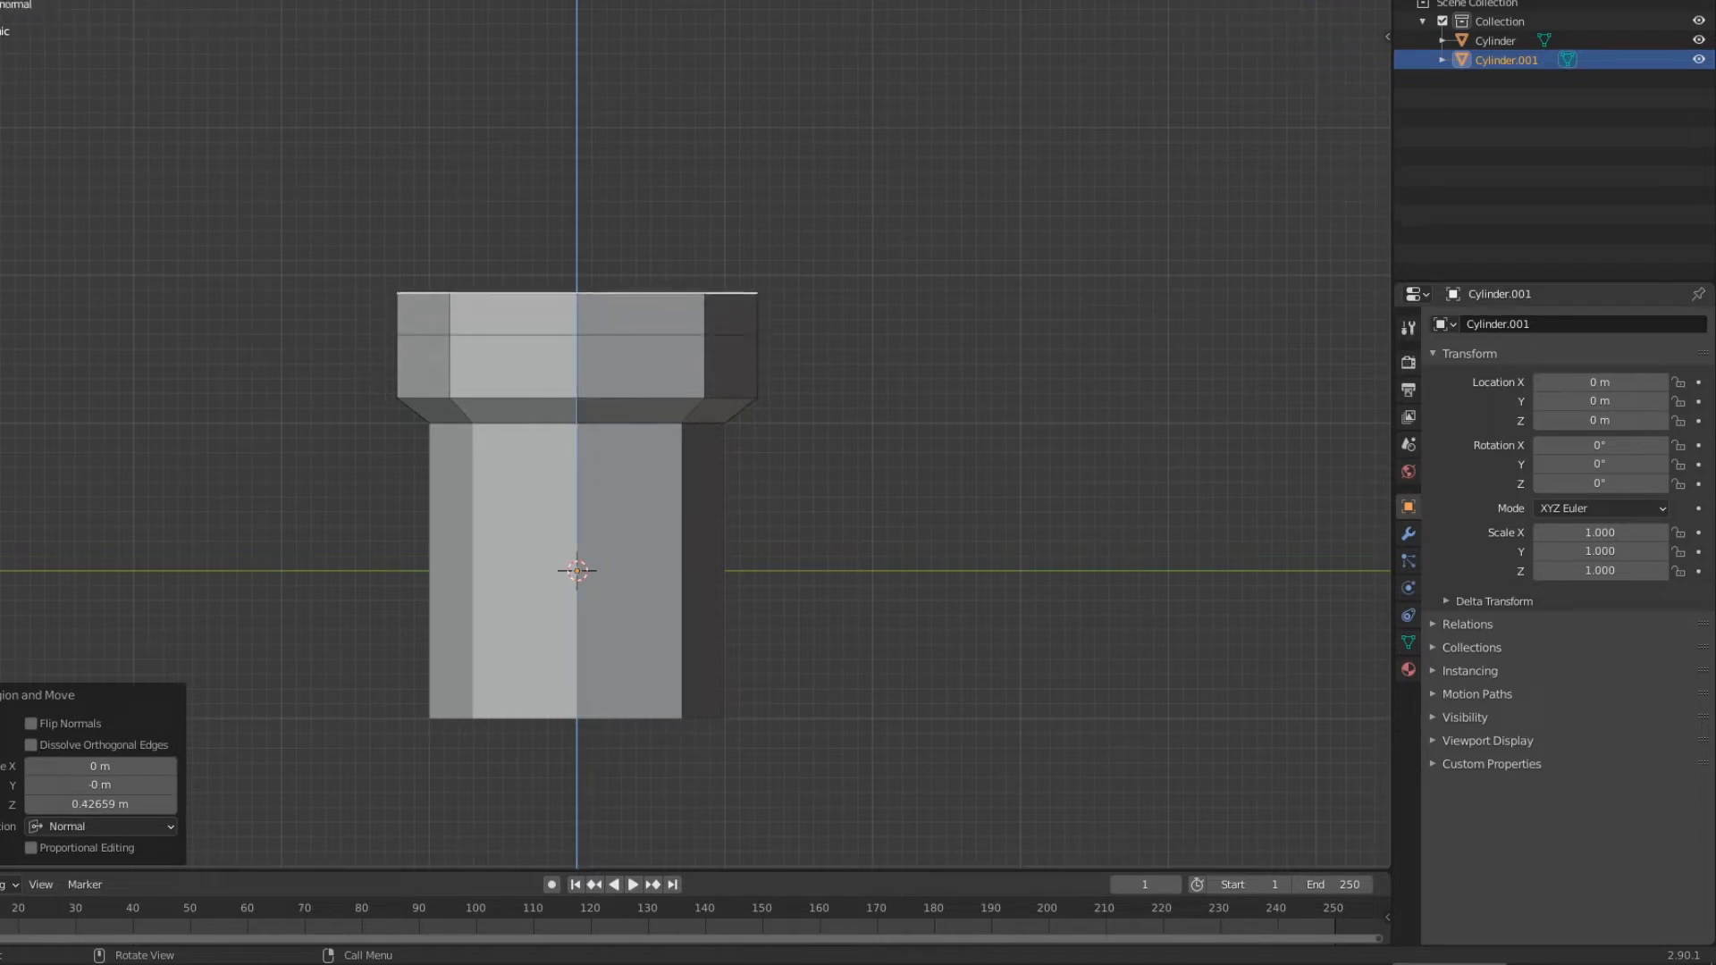
key(Return)
key(s)
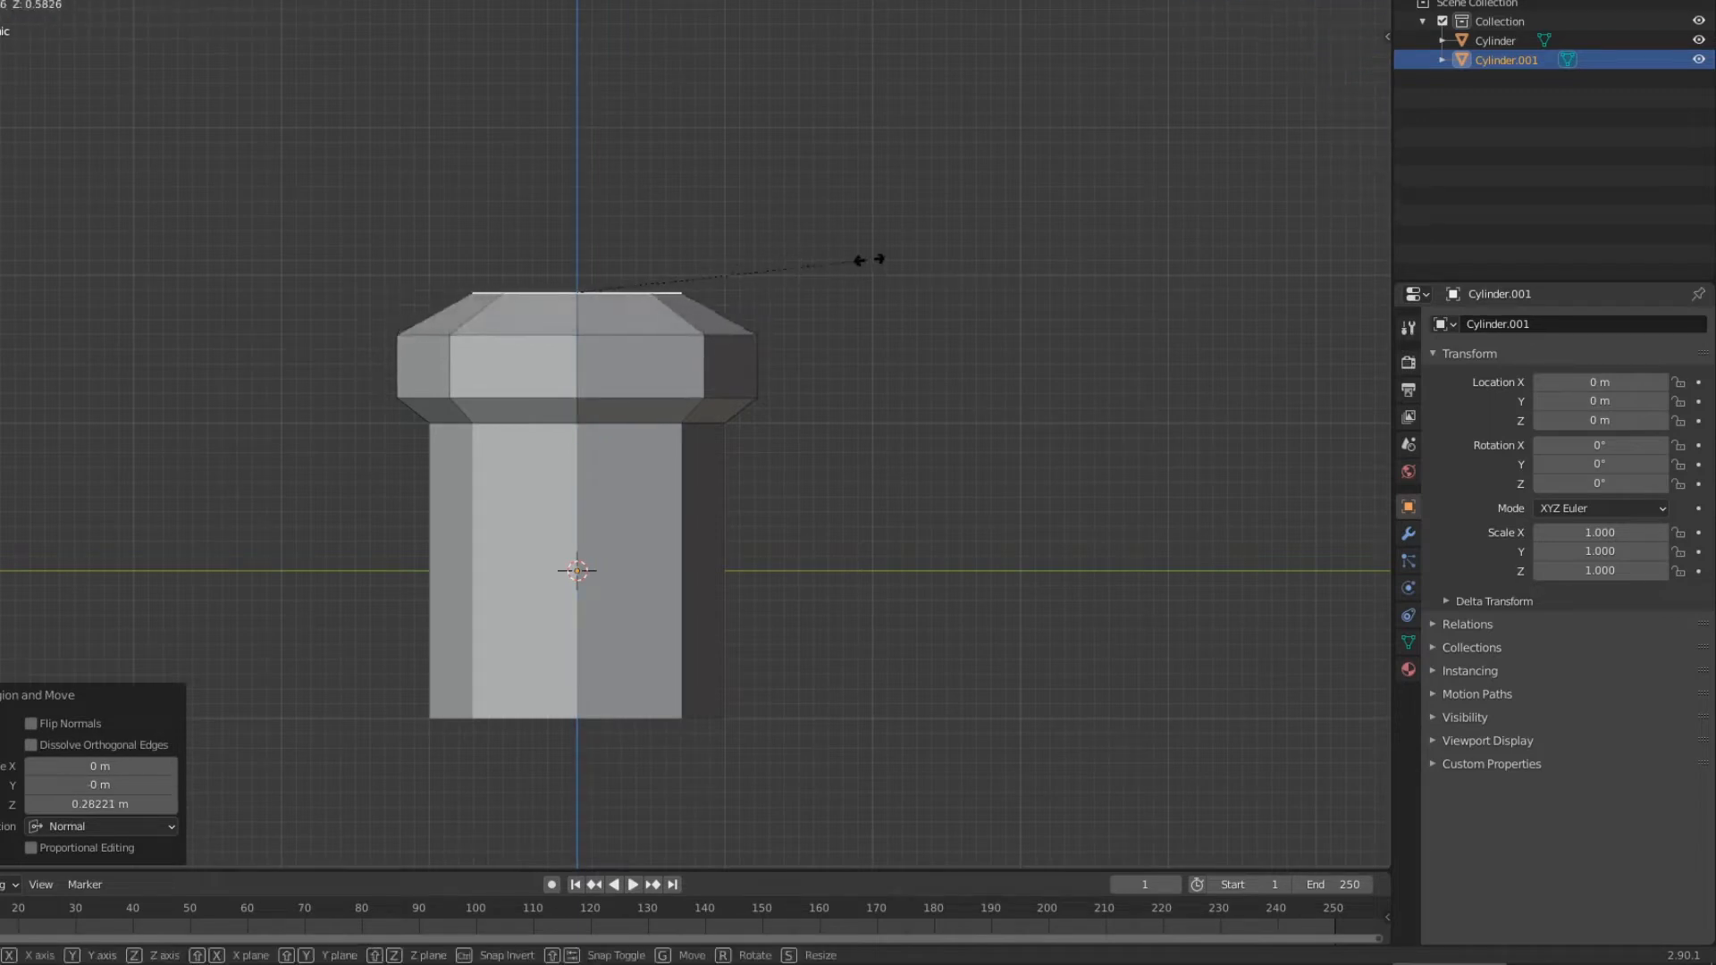
click(827, 259)
Raise the cap's top face about 0.116 m along the Z axis.
middle_drag(787, 358, 930, 399)
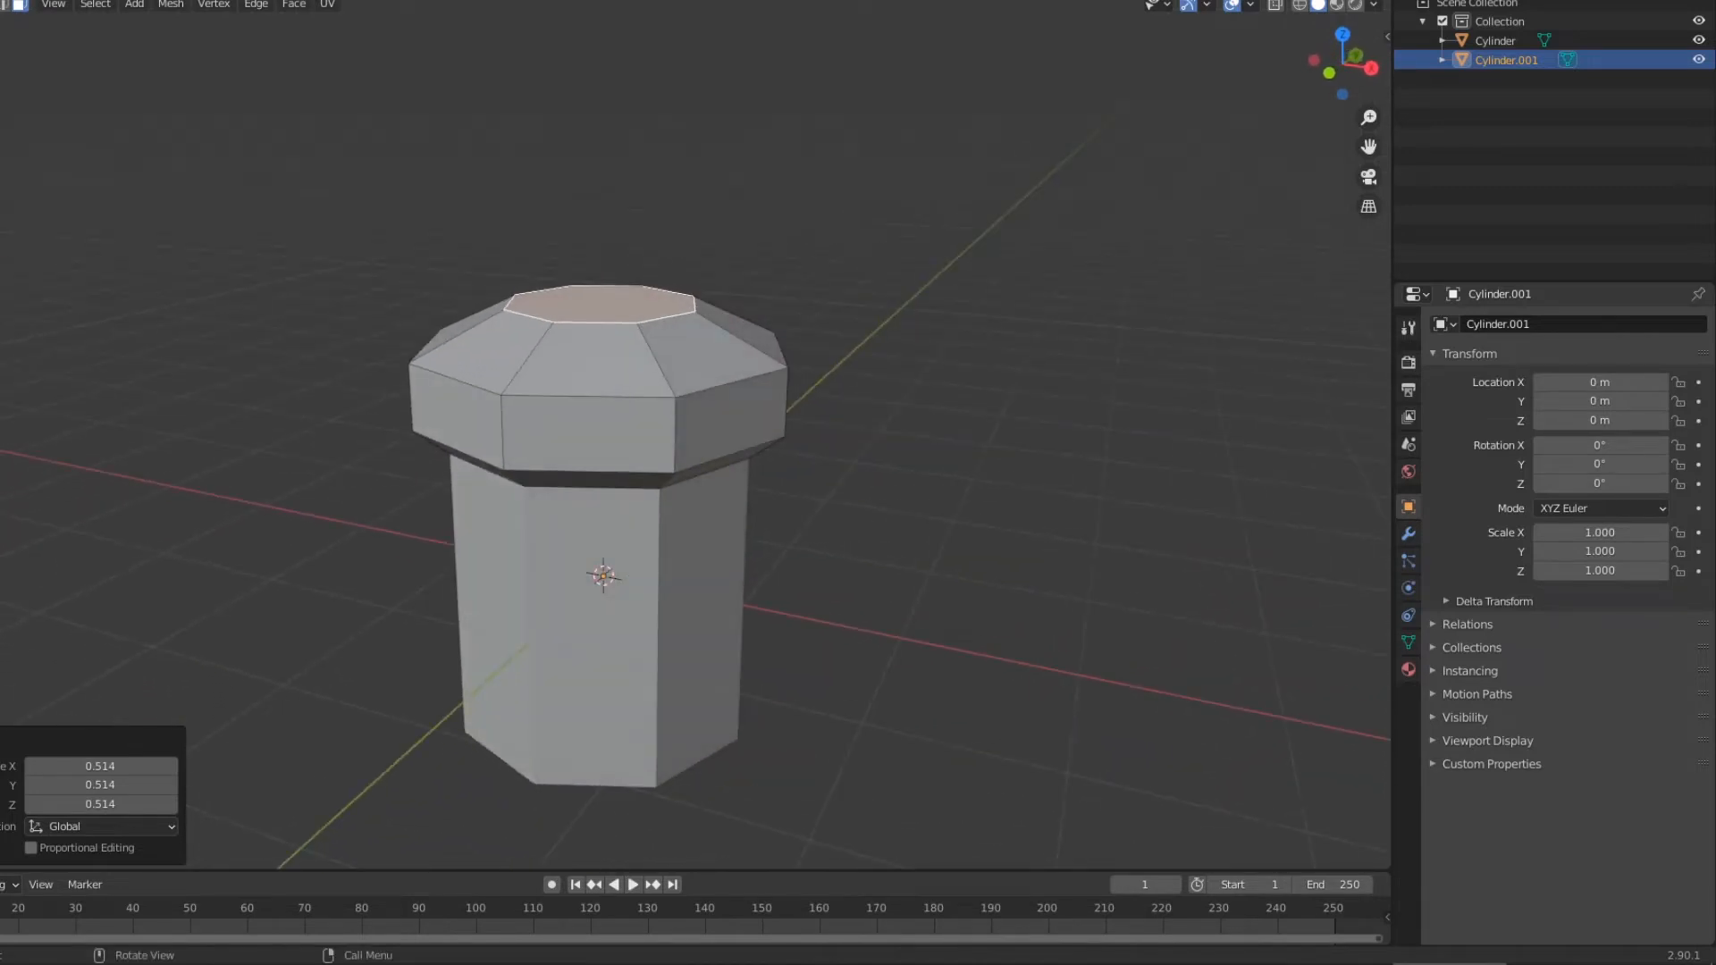
key(g)
key(z)
click(929, 371)
Move every other short corner edge on the underside of the cap's rim down along Z to form a zigzag.
middle_drag(929, 372, 867, 345)
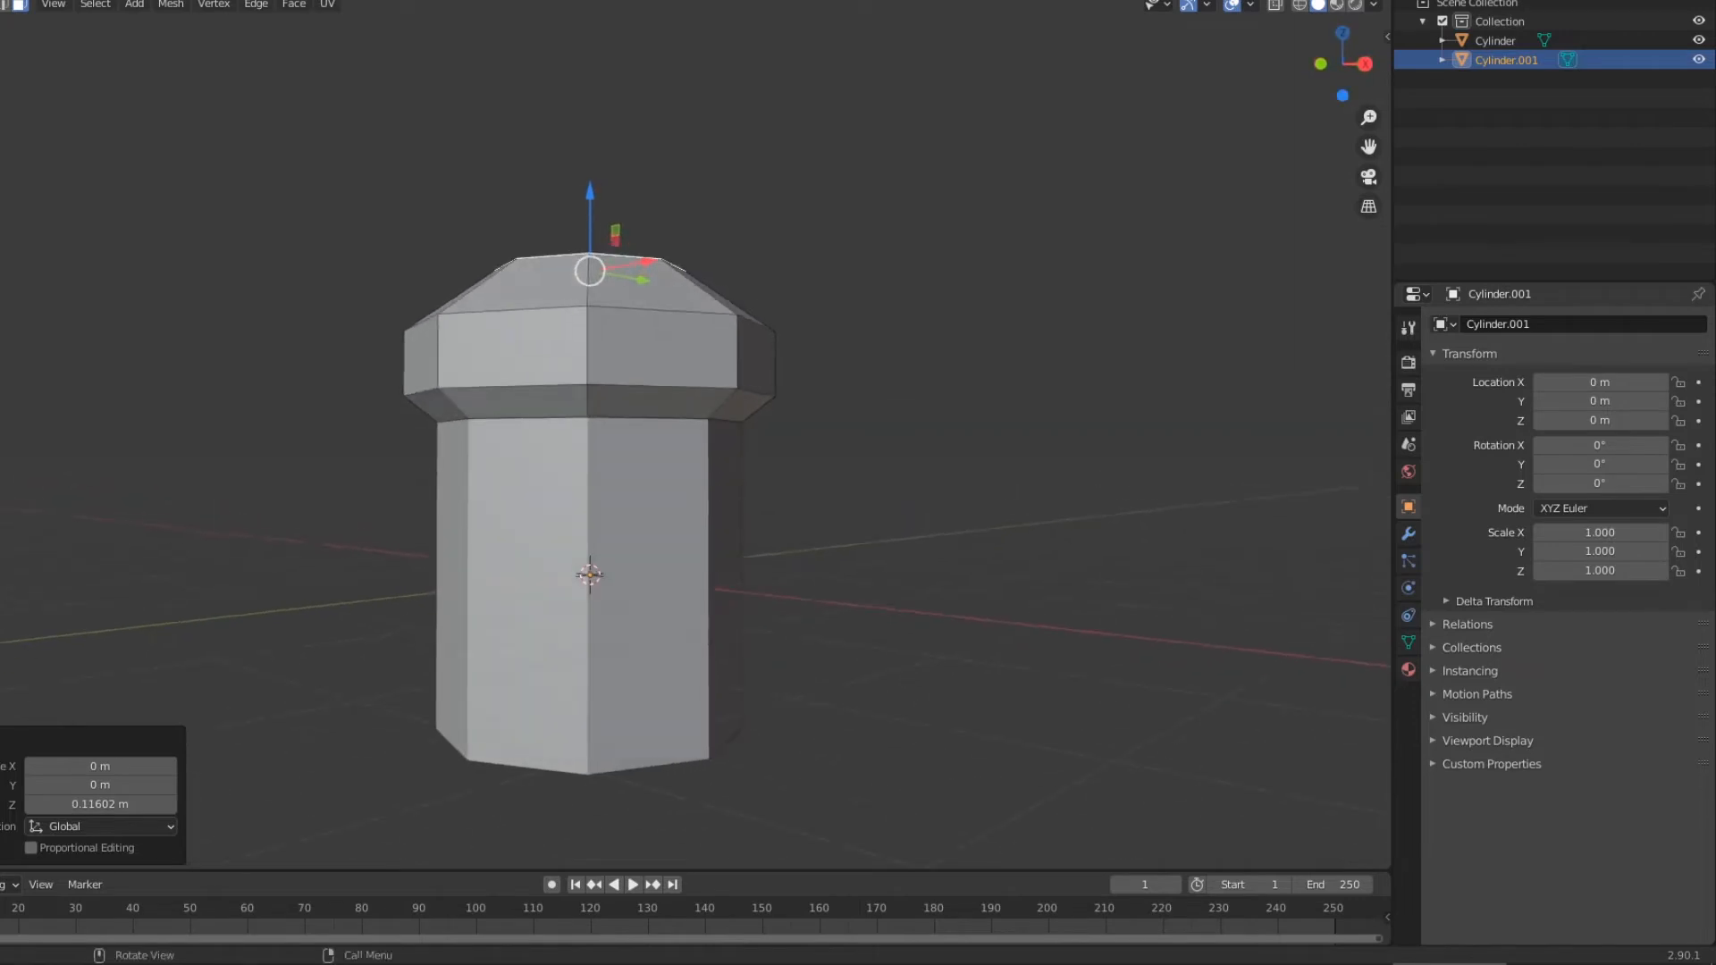
key(2)
click(587, 401)
scroll(587, 401, up, 1)
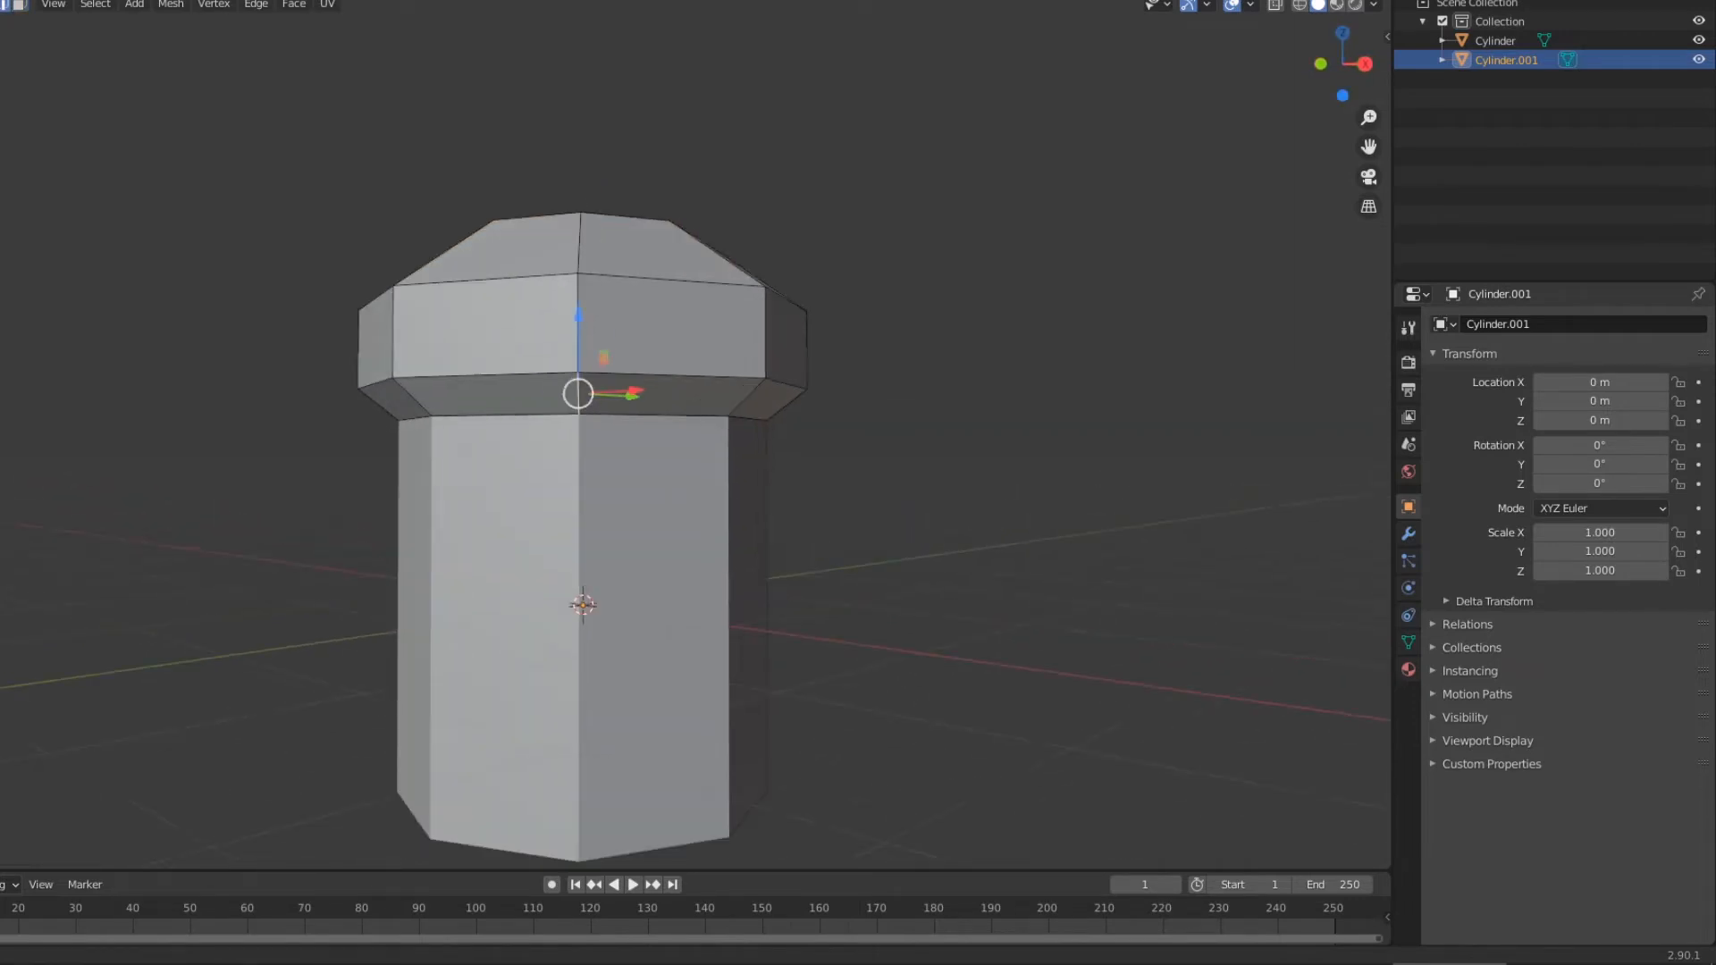
middle_drag(587, 402, 487, 391)
shift+click(720, 384)
middle_drag(720, 384, 466, 387)
shift+click(723, 371)
middle_drag(585, 413, 643, 414)
middle_drag(765, 330, 592, 413)
key(g)
key(z)
click(718, 410)
scroll(481, 425, down, 7)
click(480, 425)
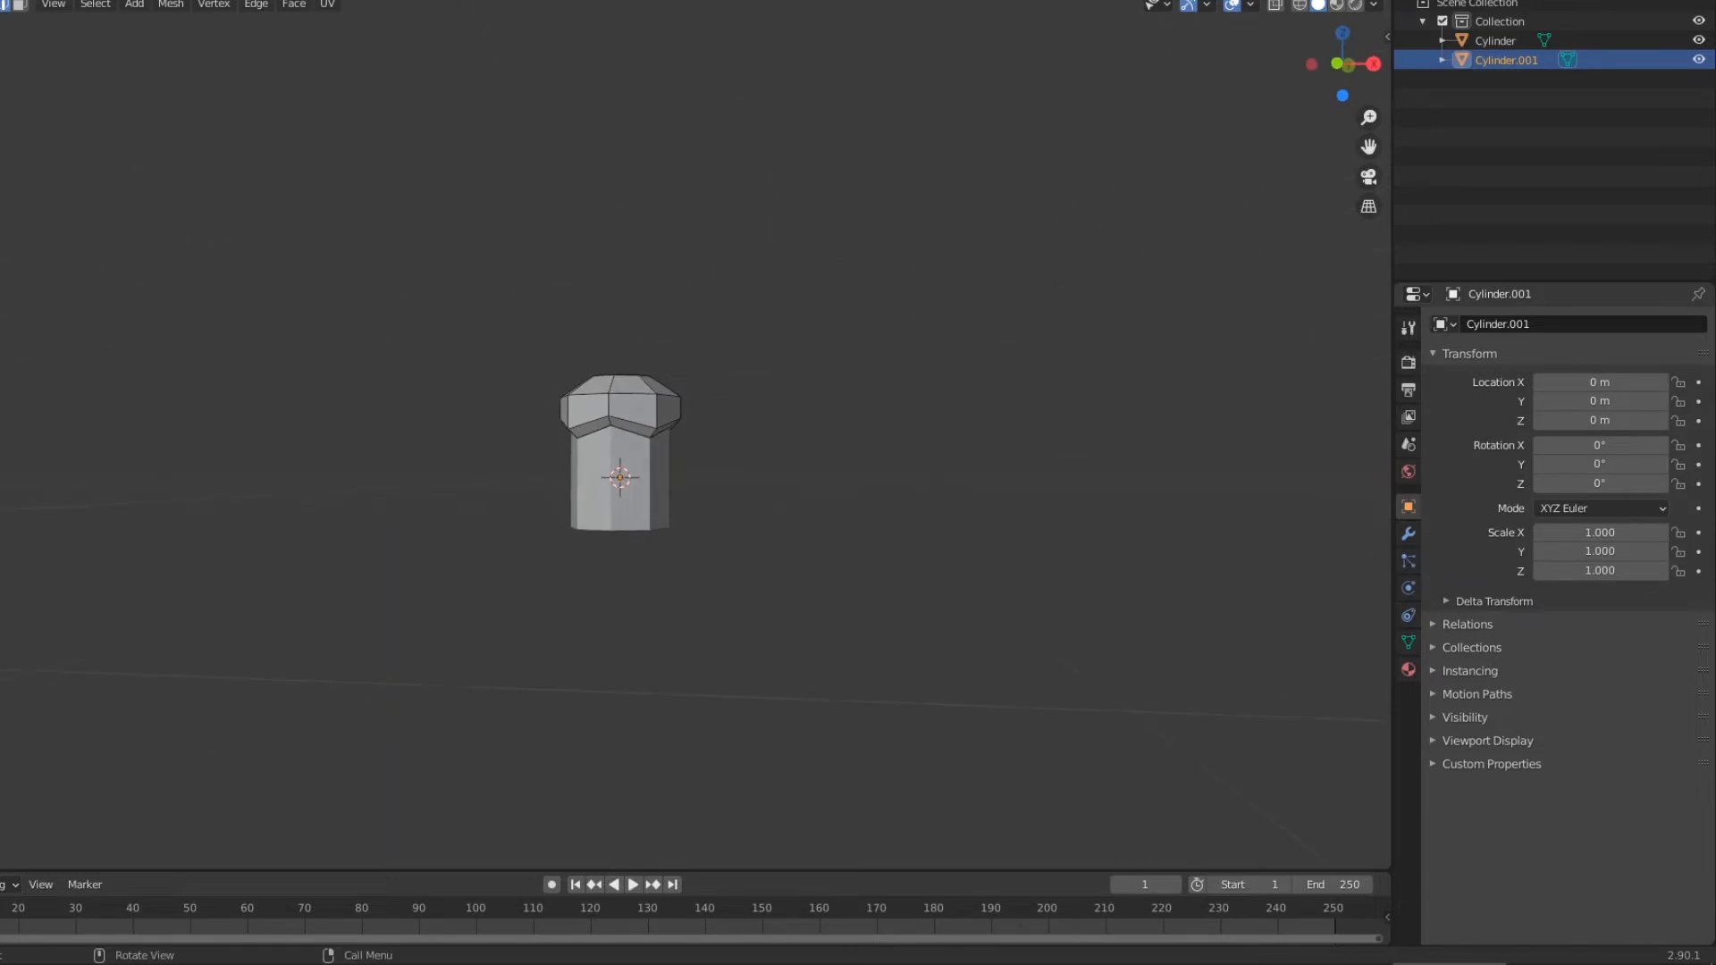
Bevel the cap's top face with two segments and a width of about 0.21 m.
scroll(592, 413, up, 5)
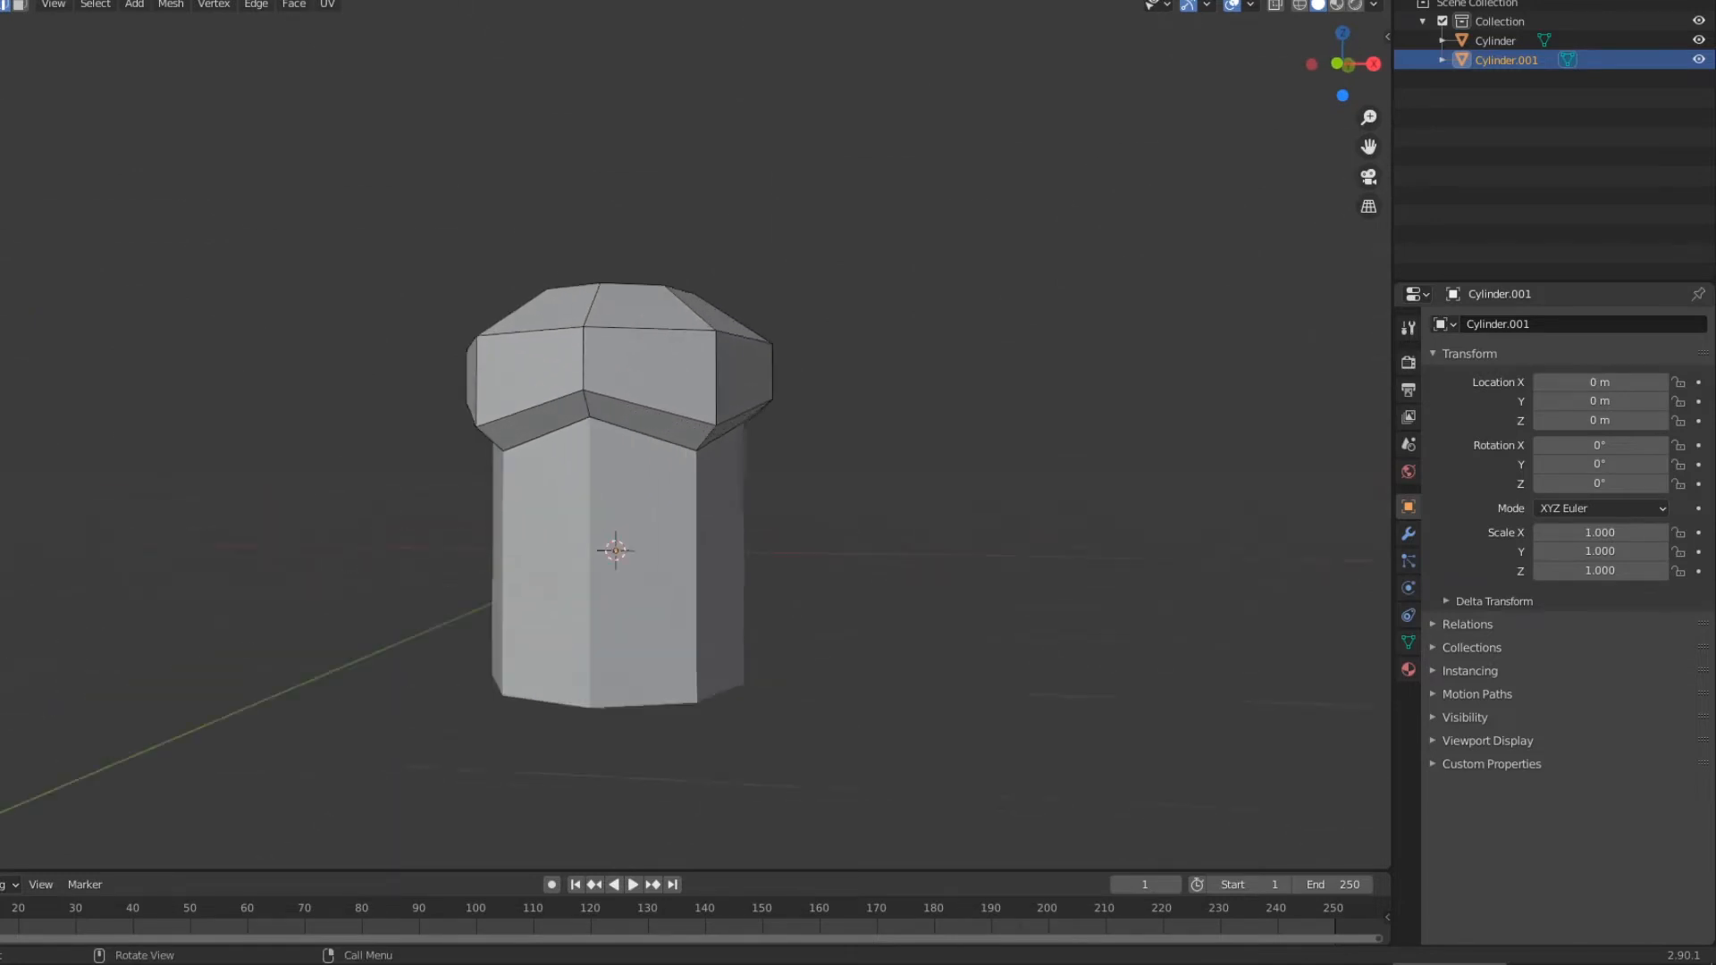
middle_drag(592, 413, 620, 466)
key(3)
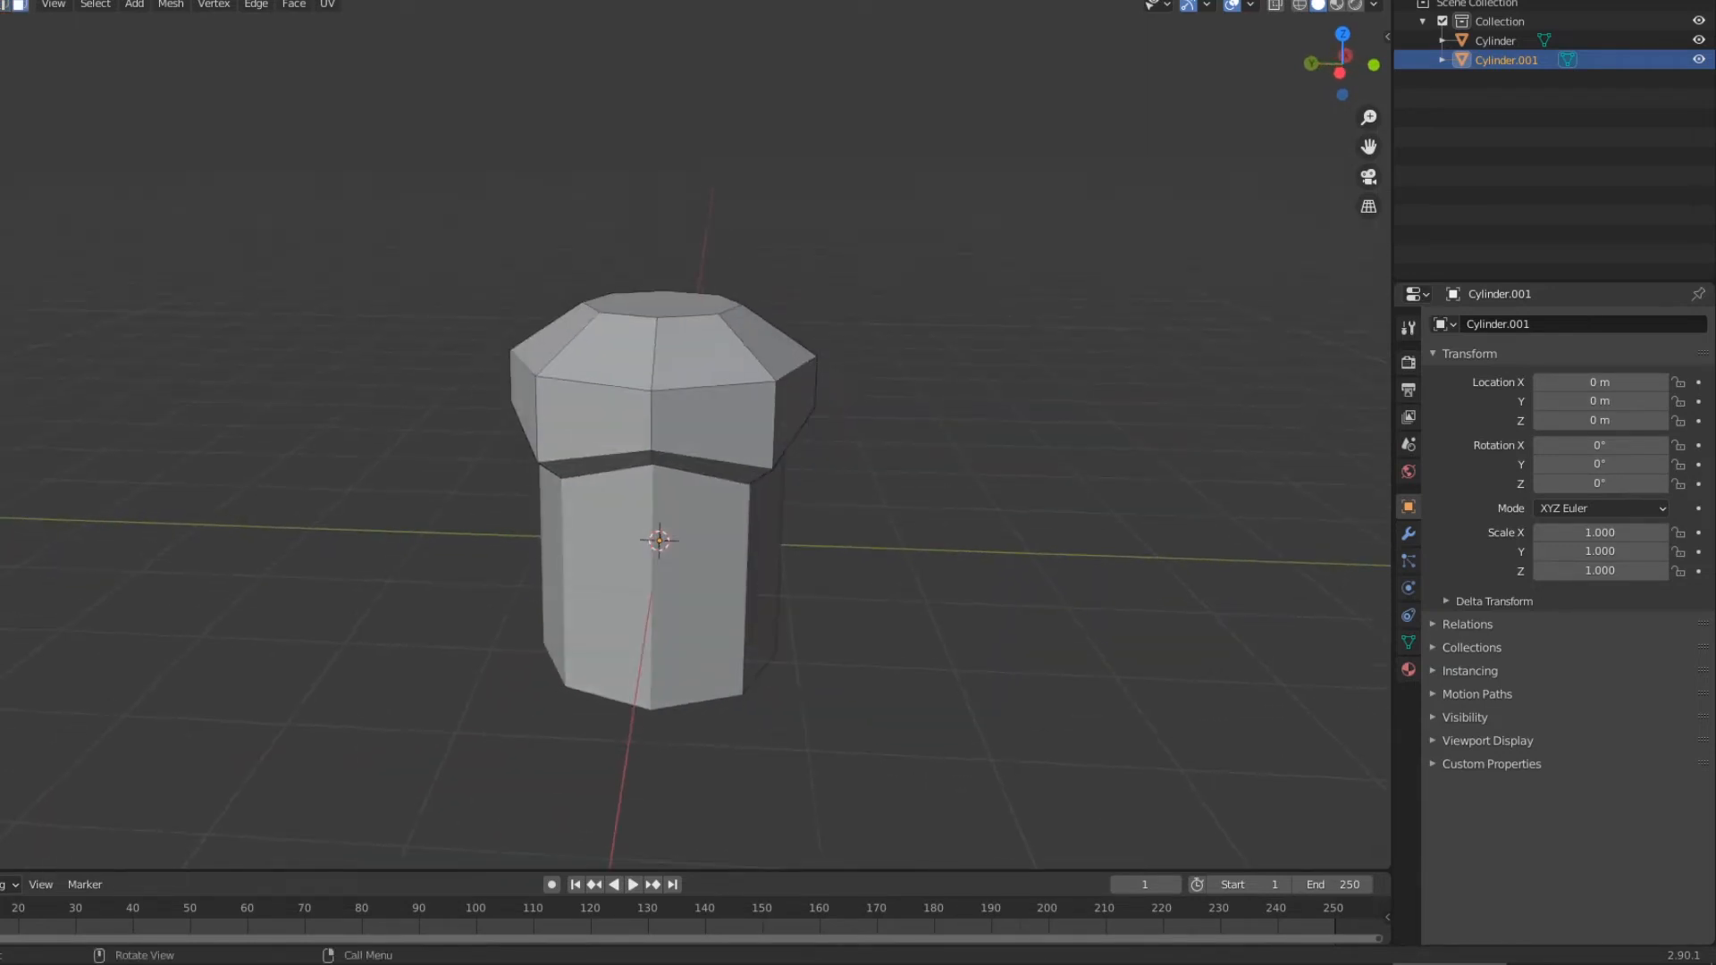
click(659, 302)
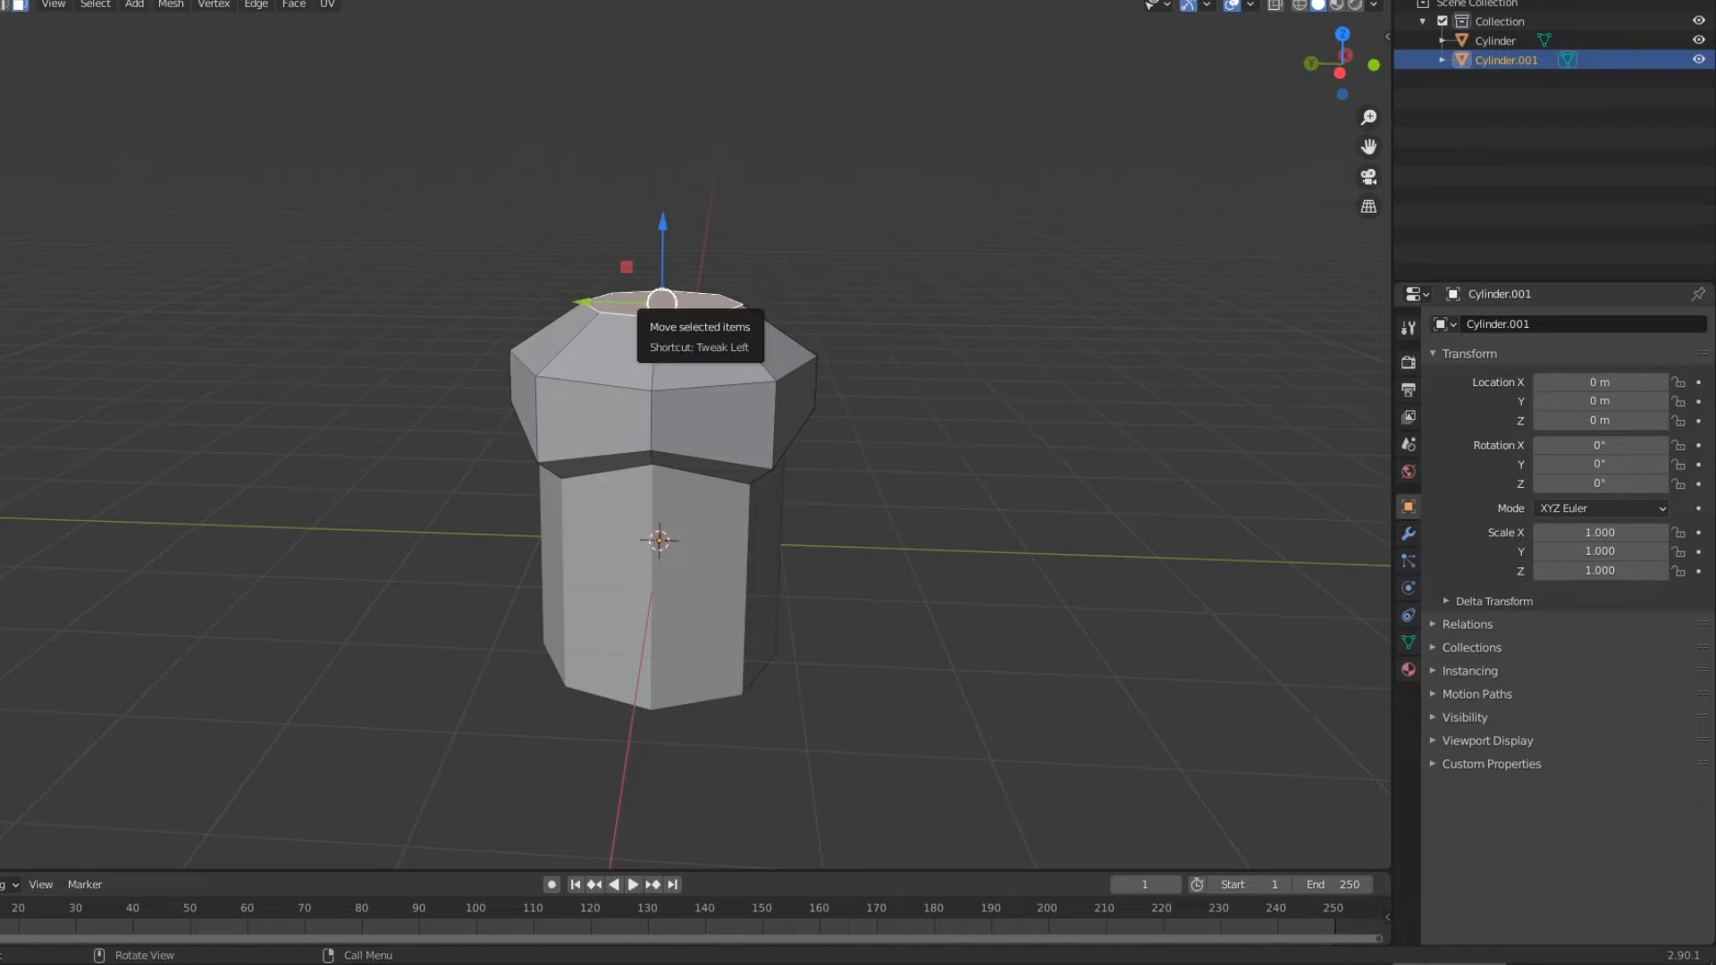
key(ctrl+b)
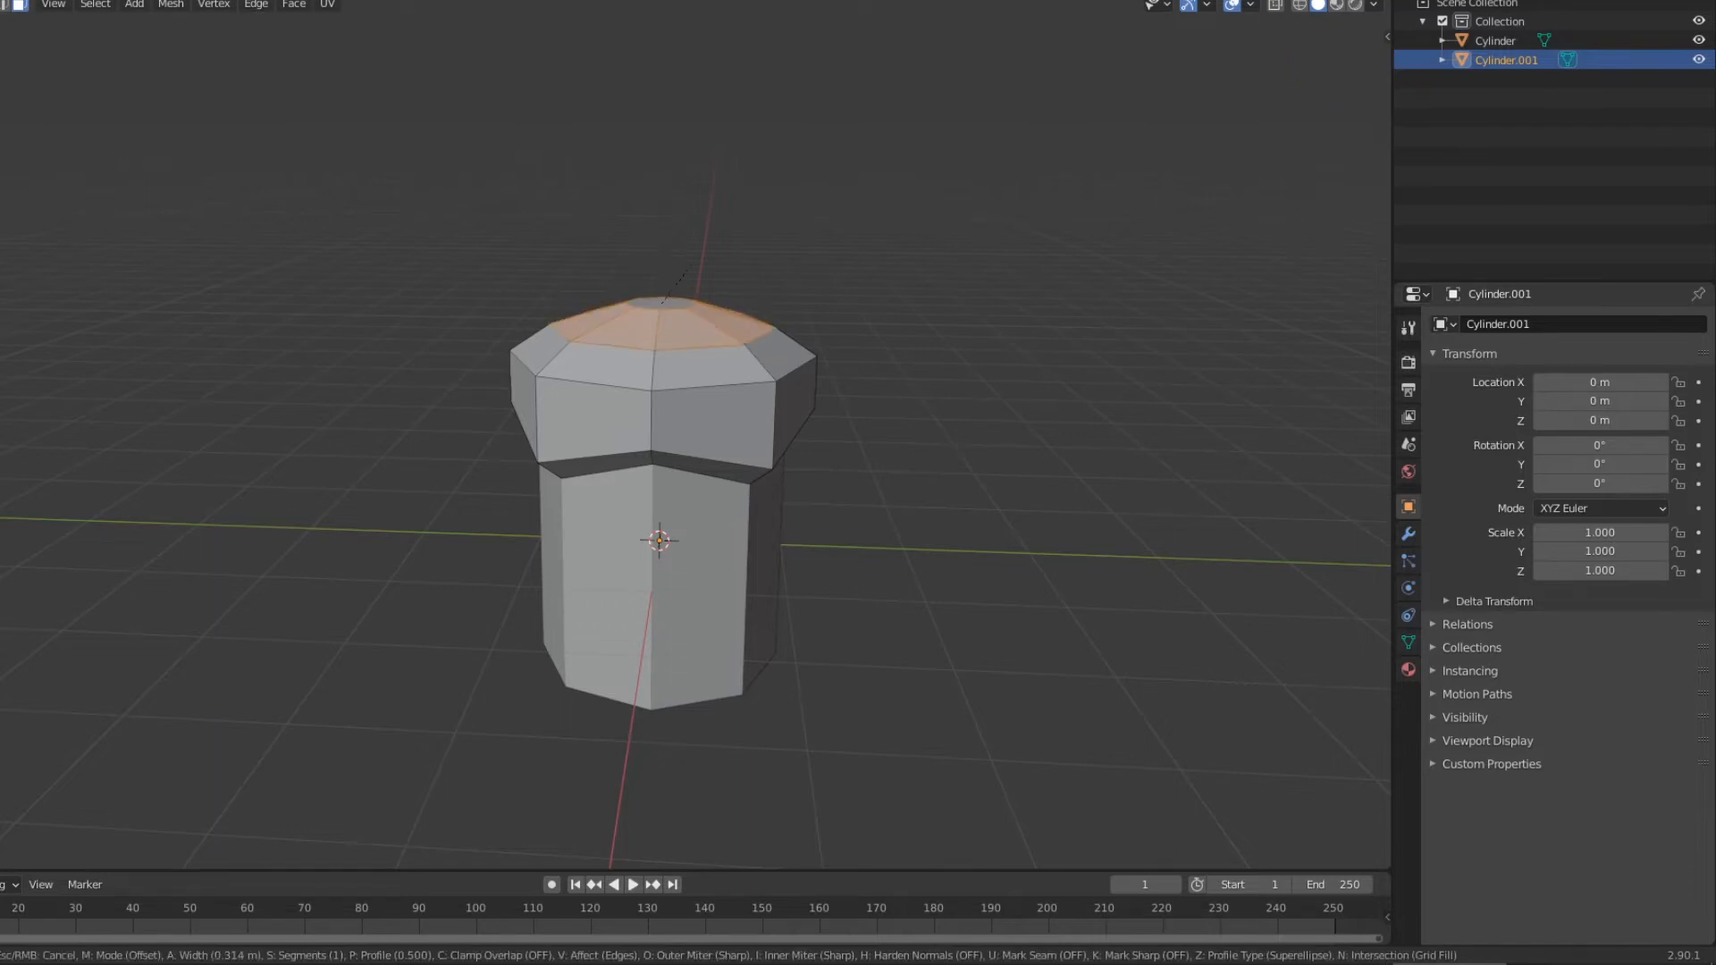
scroll(688, 266, up, 1)
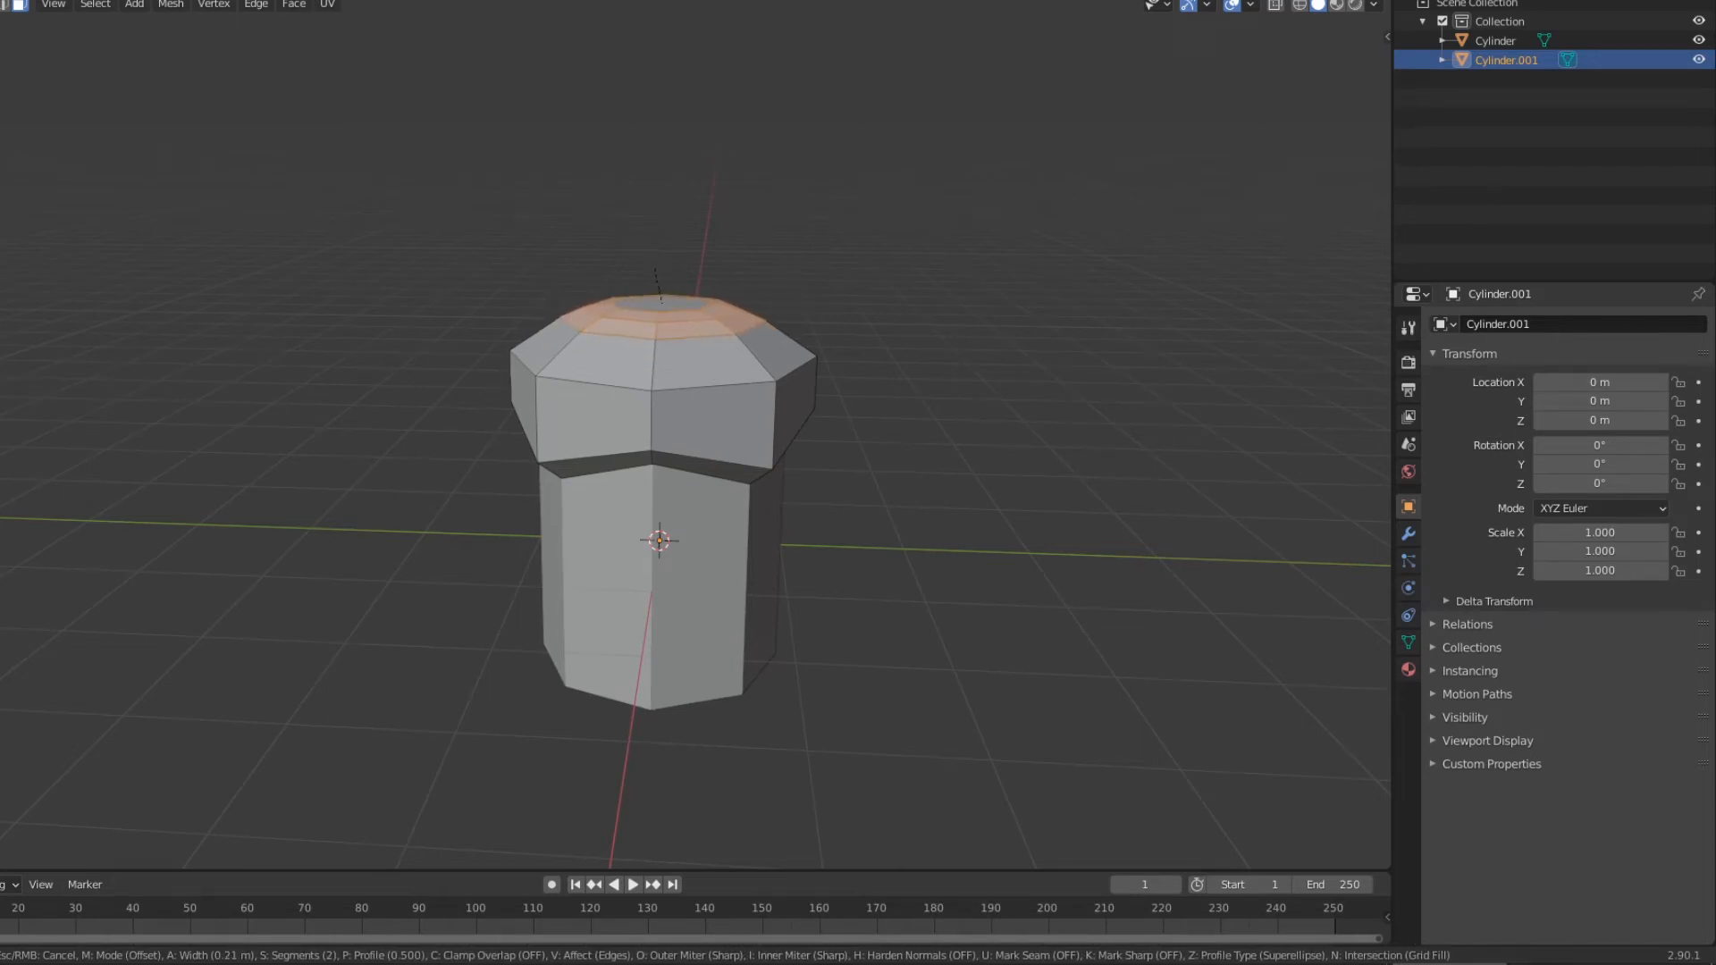
click(654, 268)
key(alt+a)
Bevel the edge loop around the upper edge of the cap's side band with two segments, 0.163 m wide.
middle_drag(655, 268, 729, 243)
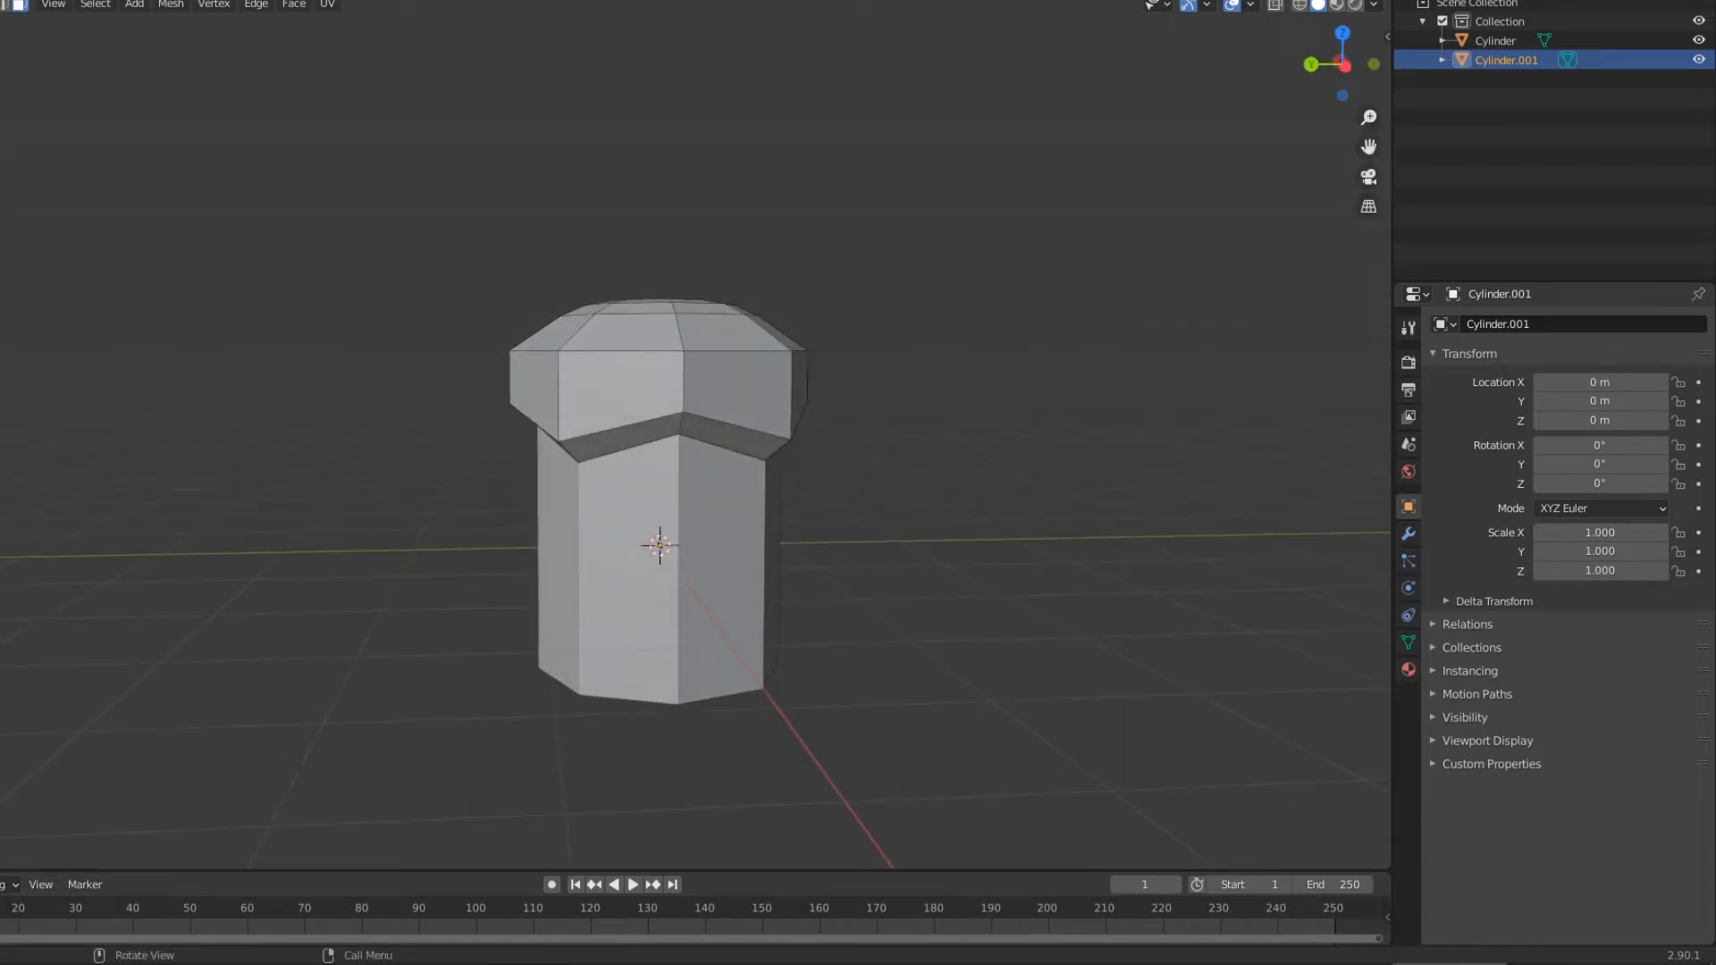
alt+click(616, 351)
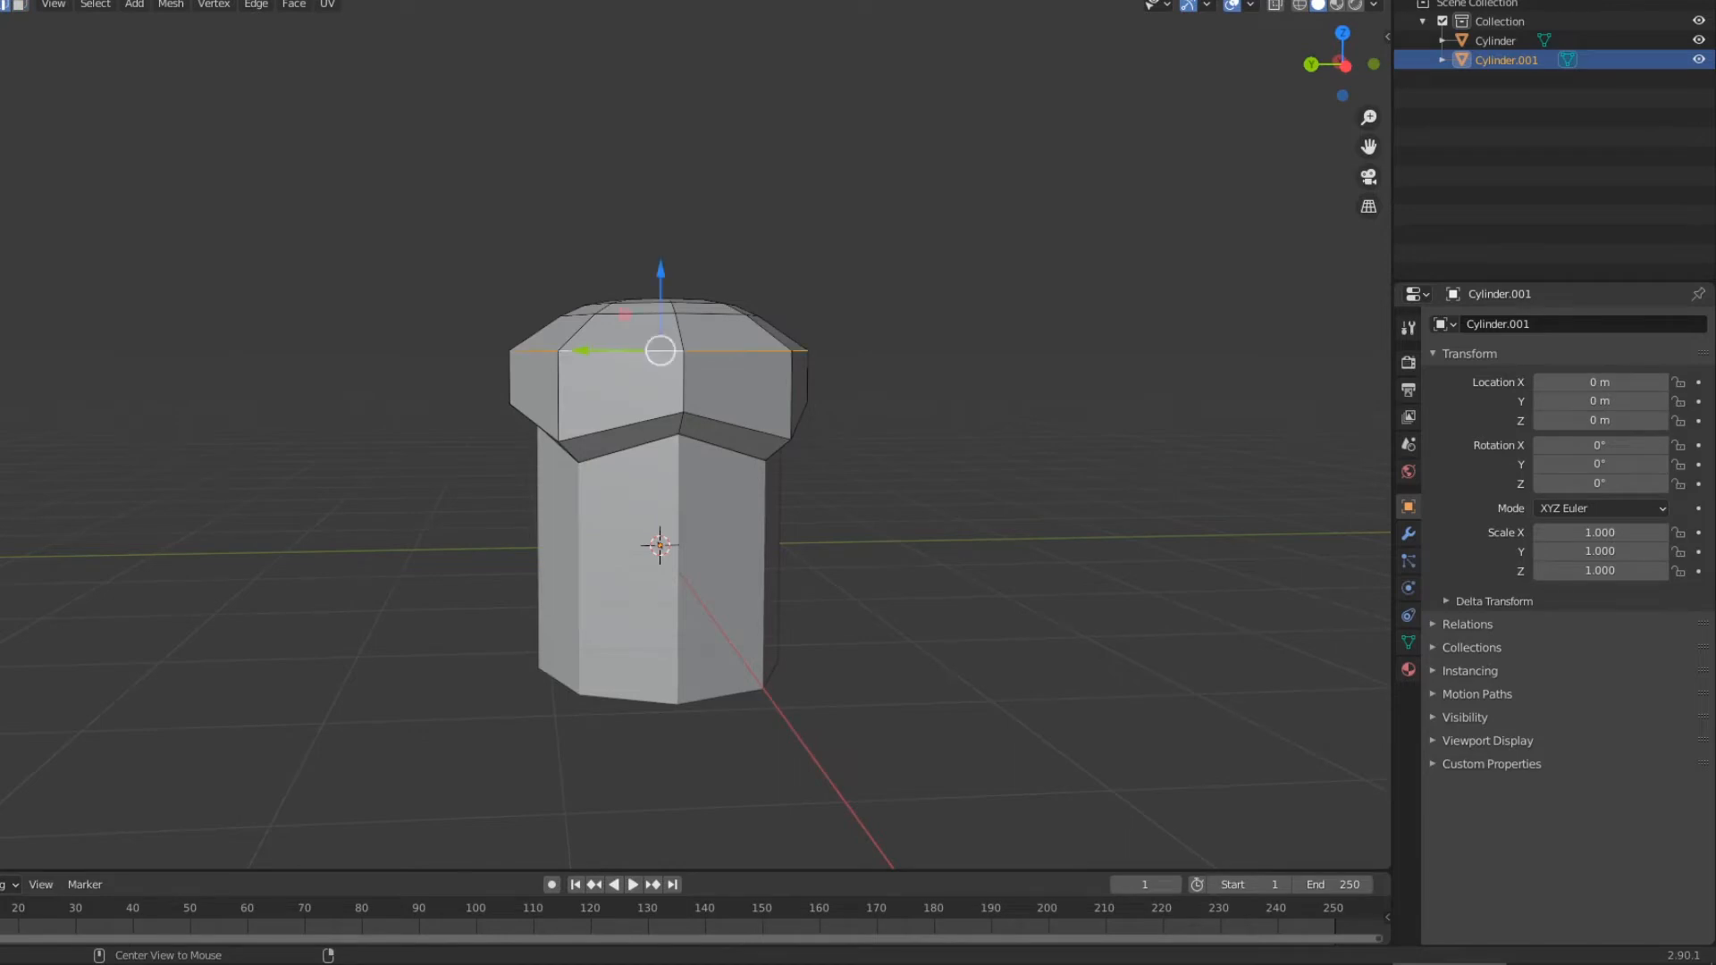
middle_drag(617, 350, 666, 358)
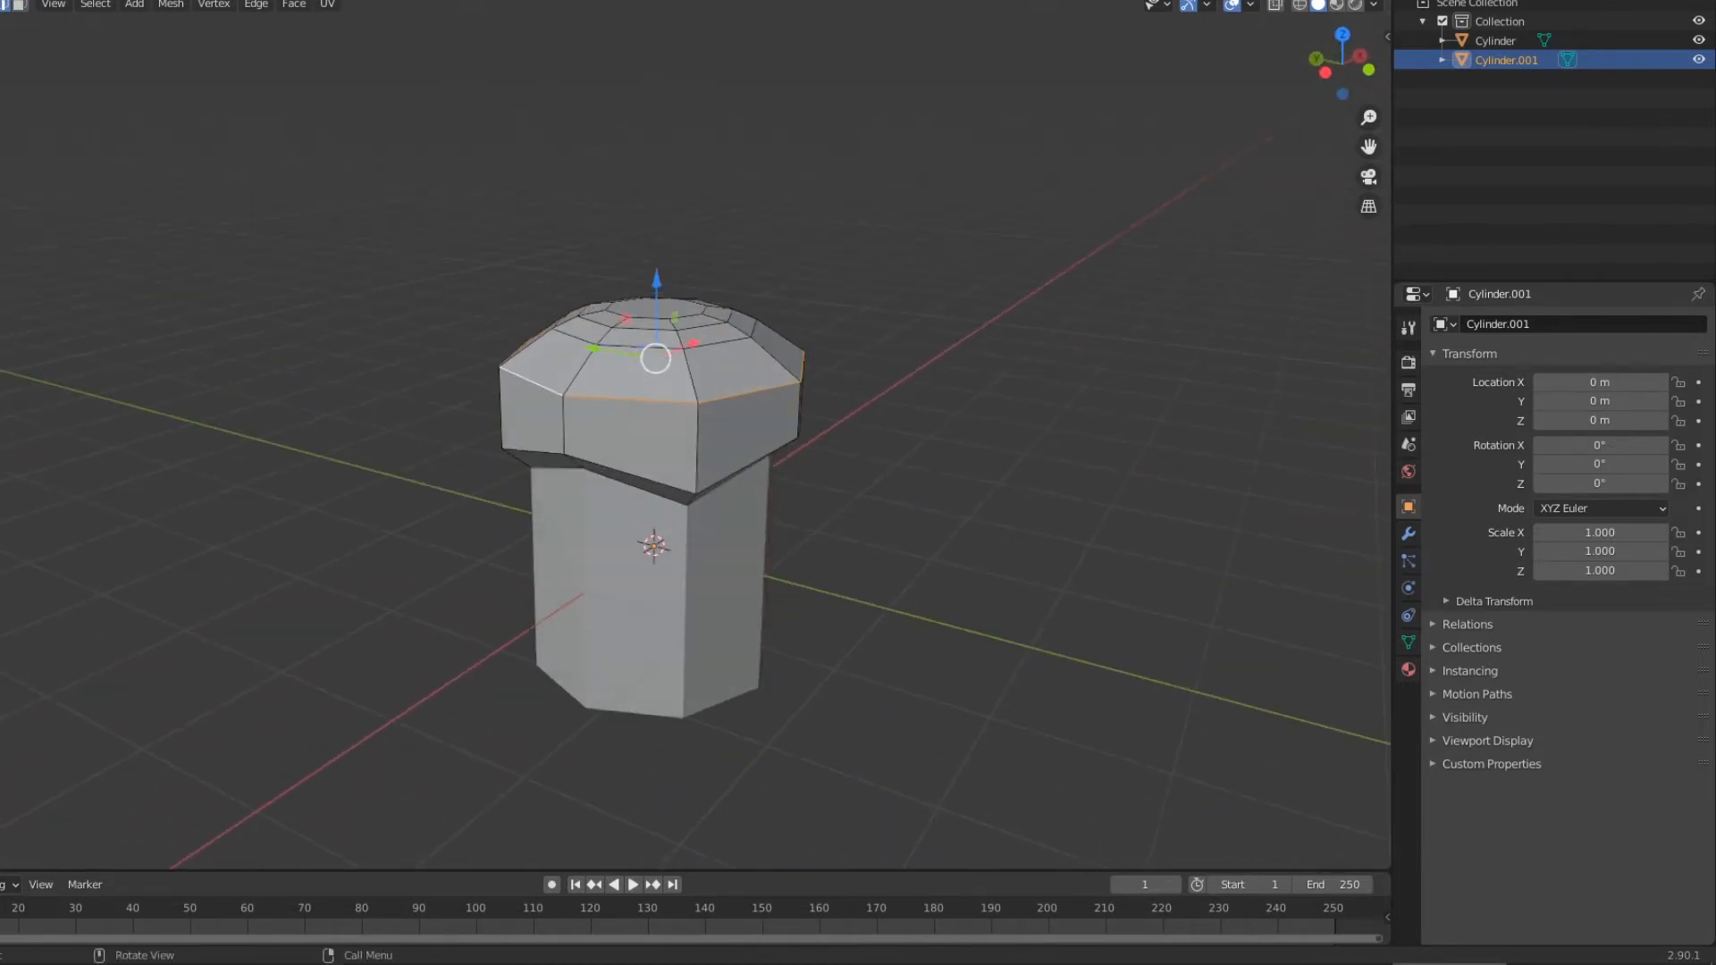
scroll(661, 429, up, 1)
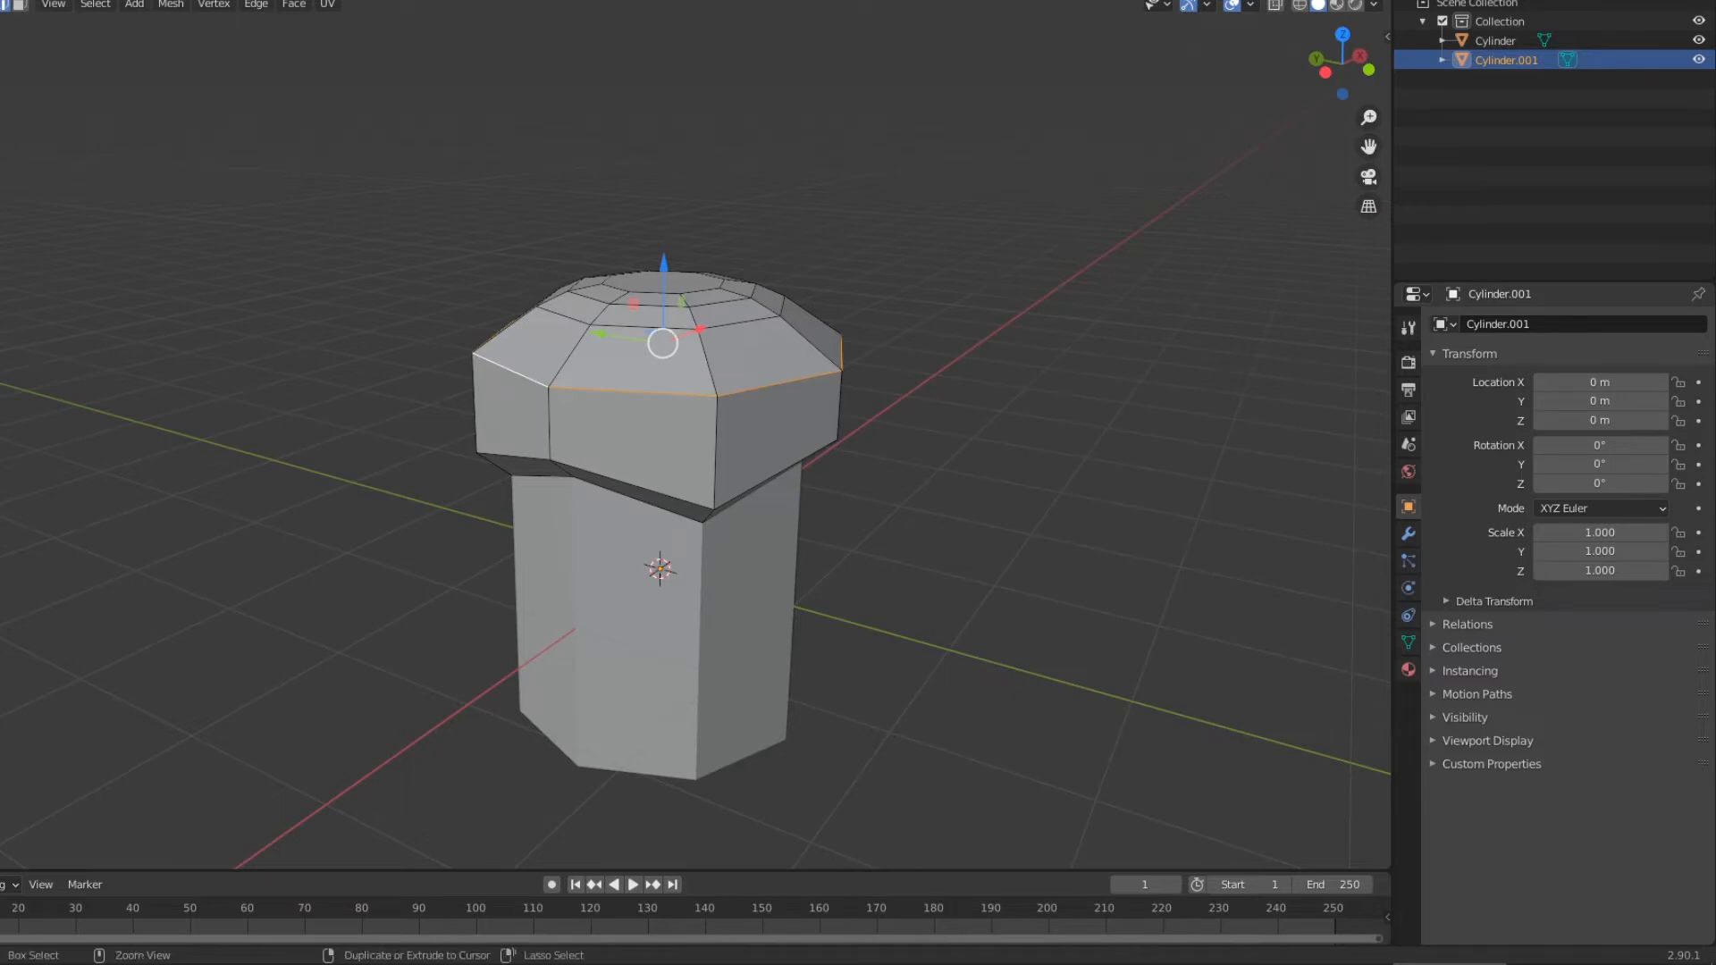
key(ctrl+b)
key(Return)
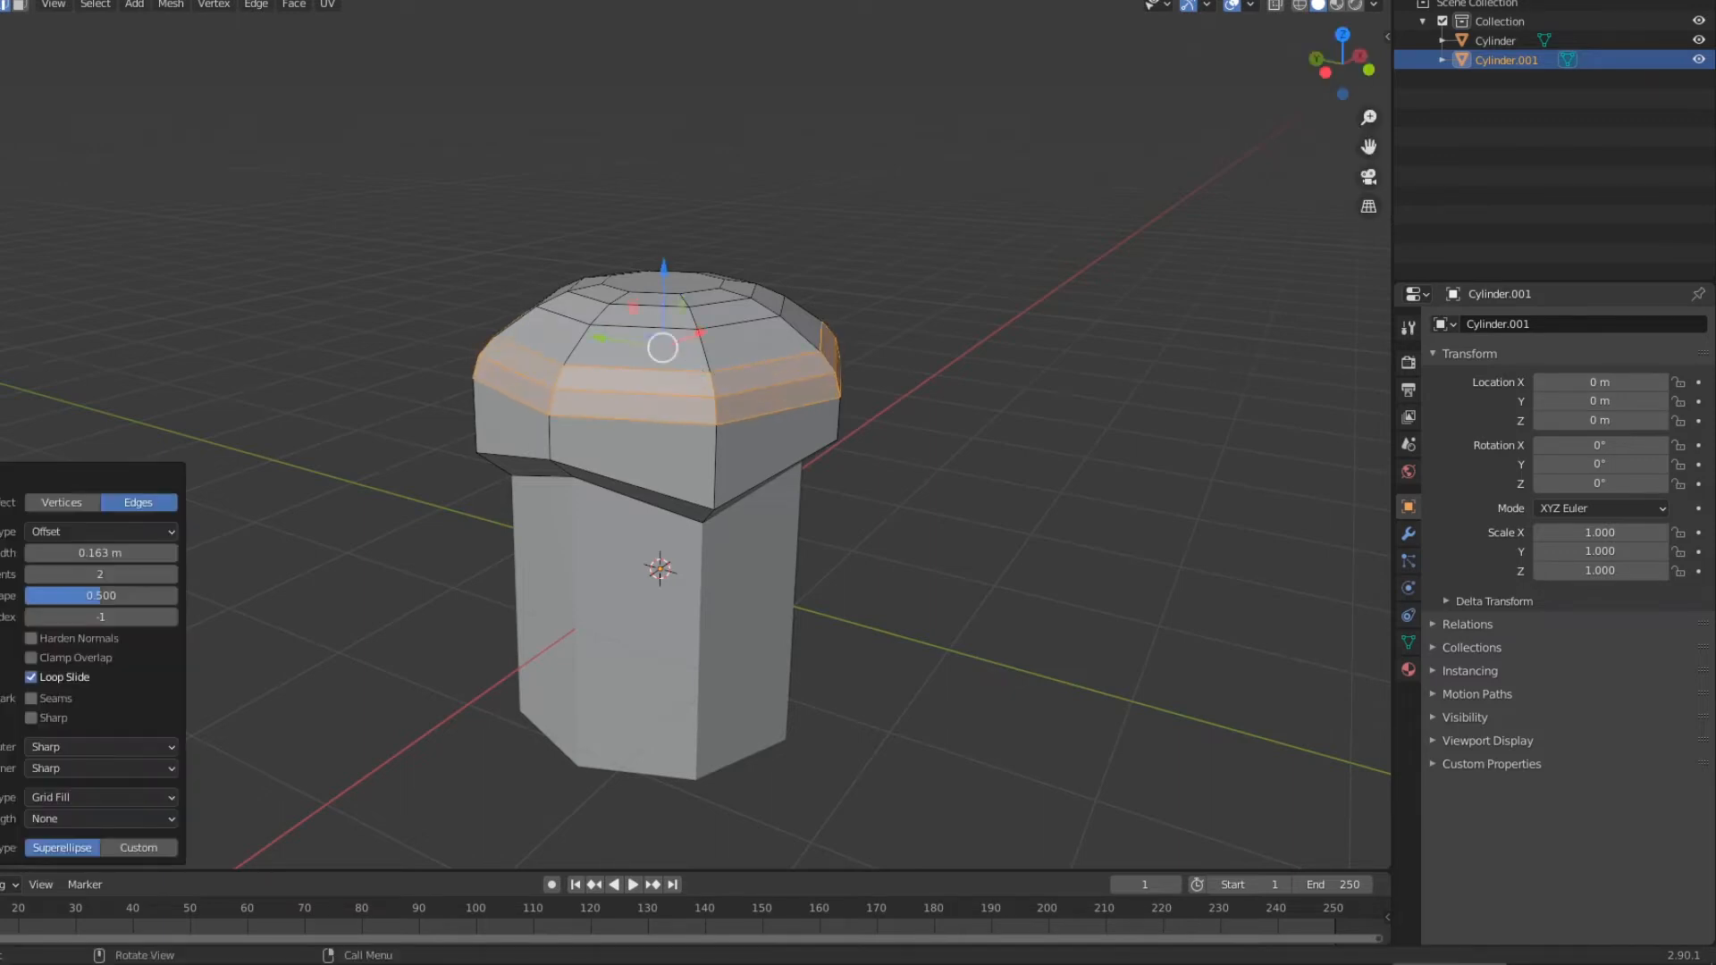
key(alt+a)
Bevel the outer zigzag edge loop along the cap's lower rim with two segments.
middle_drag(714, 536, 693, 451)
alt+click(757, 383)
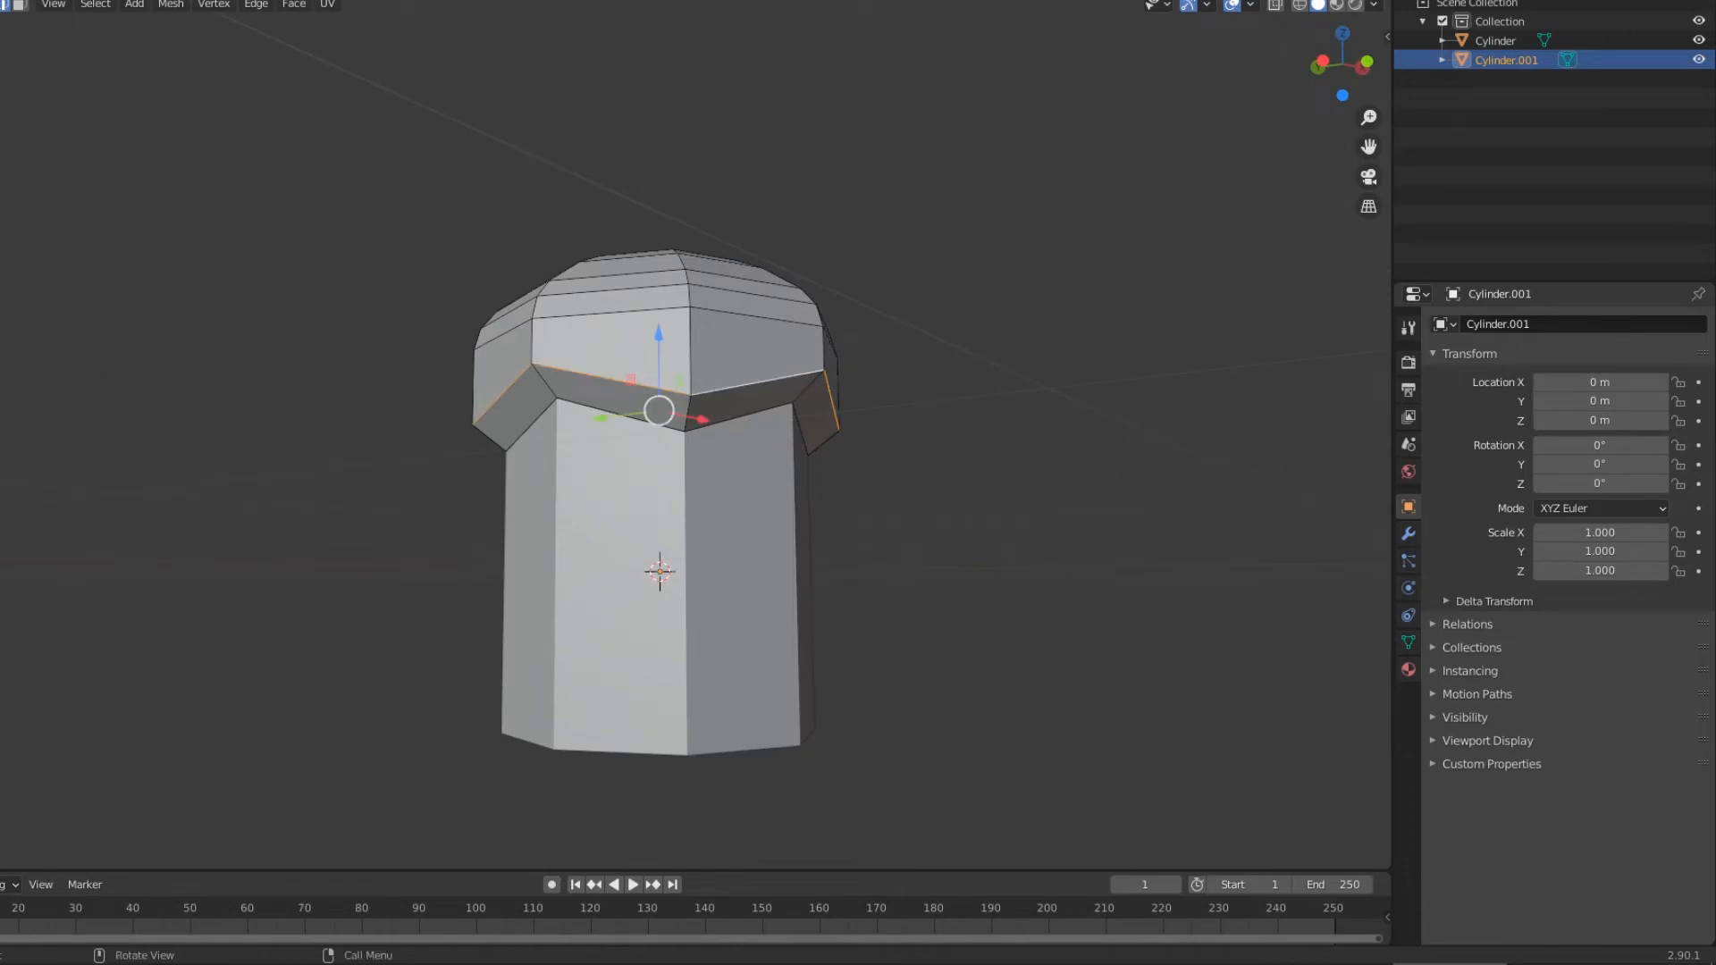
key(ctrl+b)
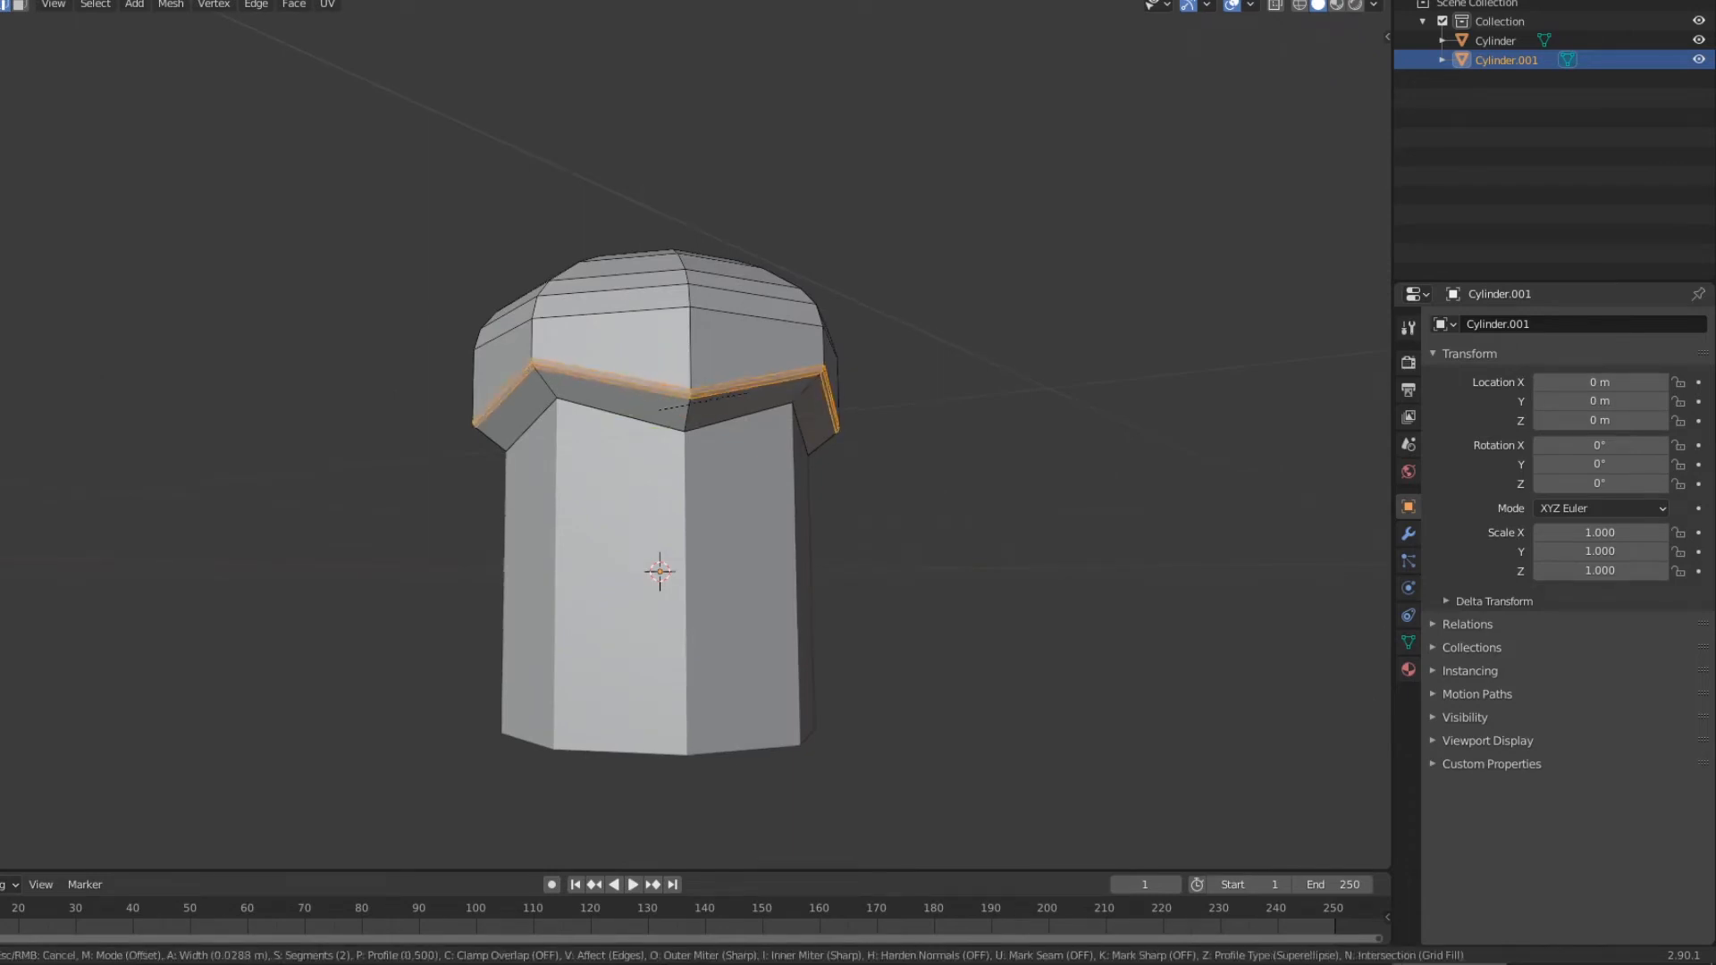
key(Return)
click(837, 424)
mouse_move(837, 424)
middle_down()
mouse_move(852, 449)
mouse_move(835, 456)
middle_up()
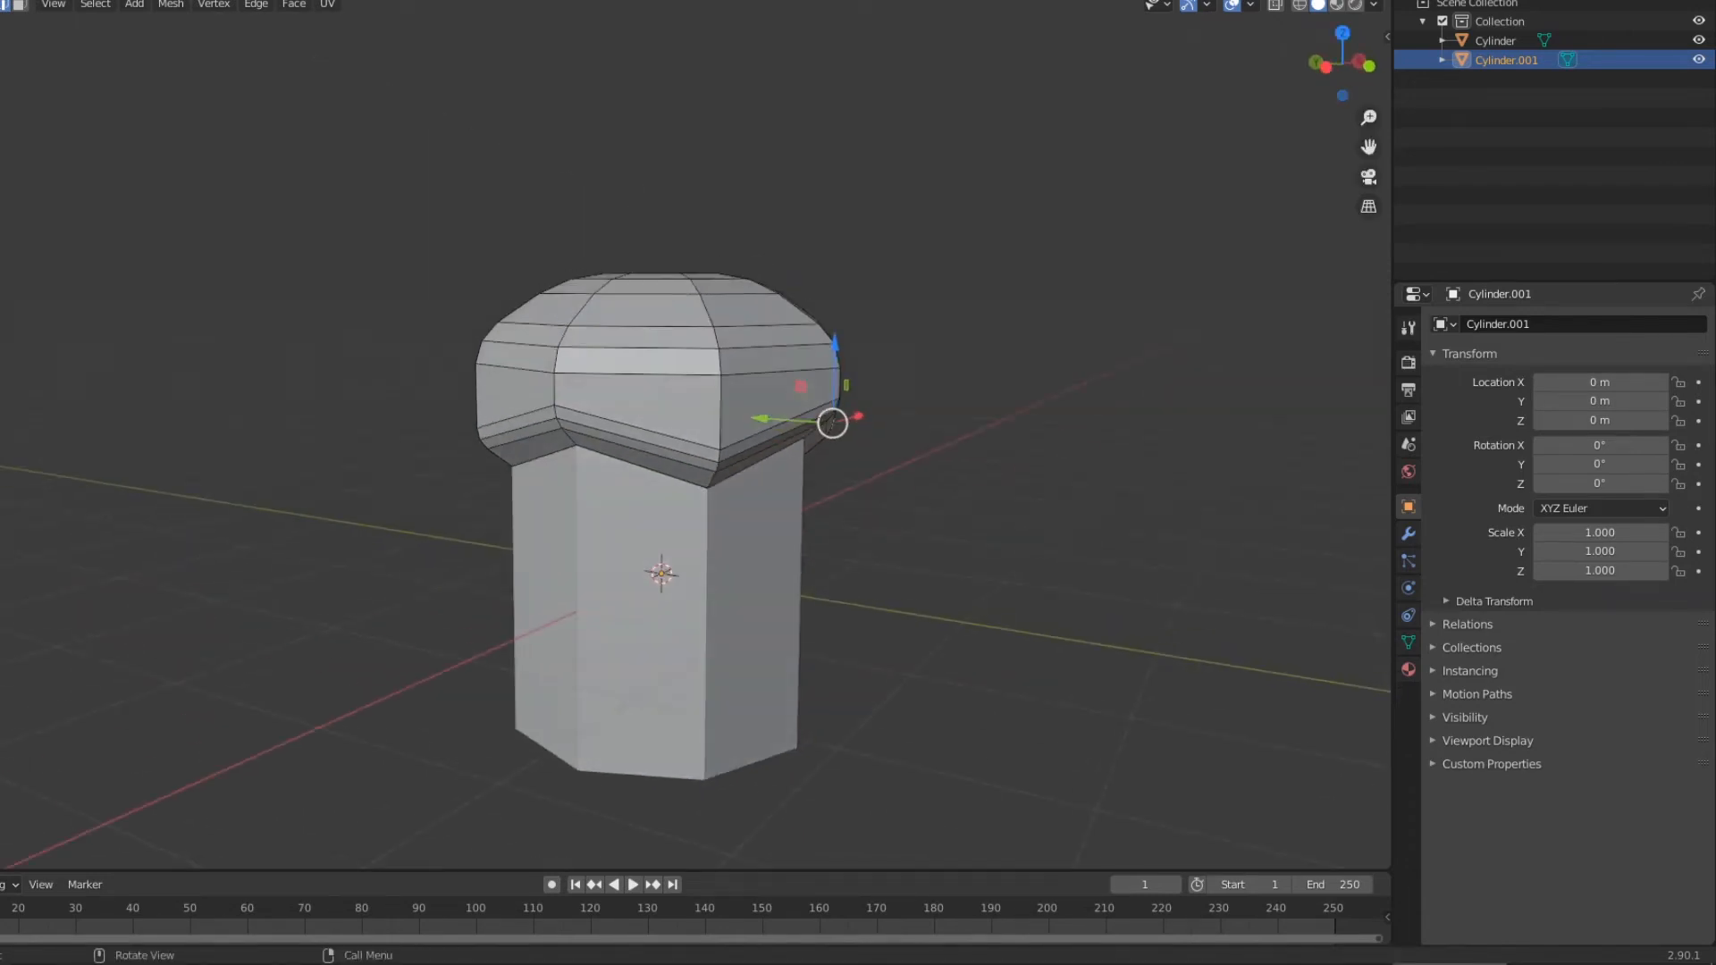
key(alt+a)
key(Tab)
key(Tab)
key(Tab)
Add a single centred horizontal loop cut around the lower cylinder body.
click(663, 597)
mouse_move(663, 597)
middle_down()
mouse_move(651, 527)
mouse_move(657, 609)
middle_up()
key(Tab)
key(ctrl+r)
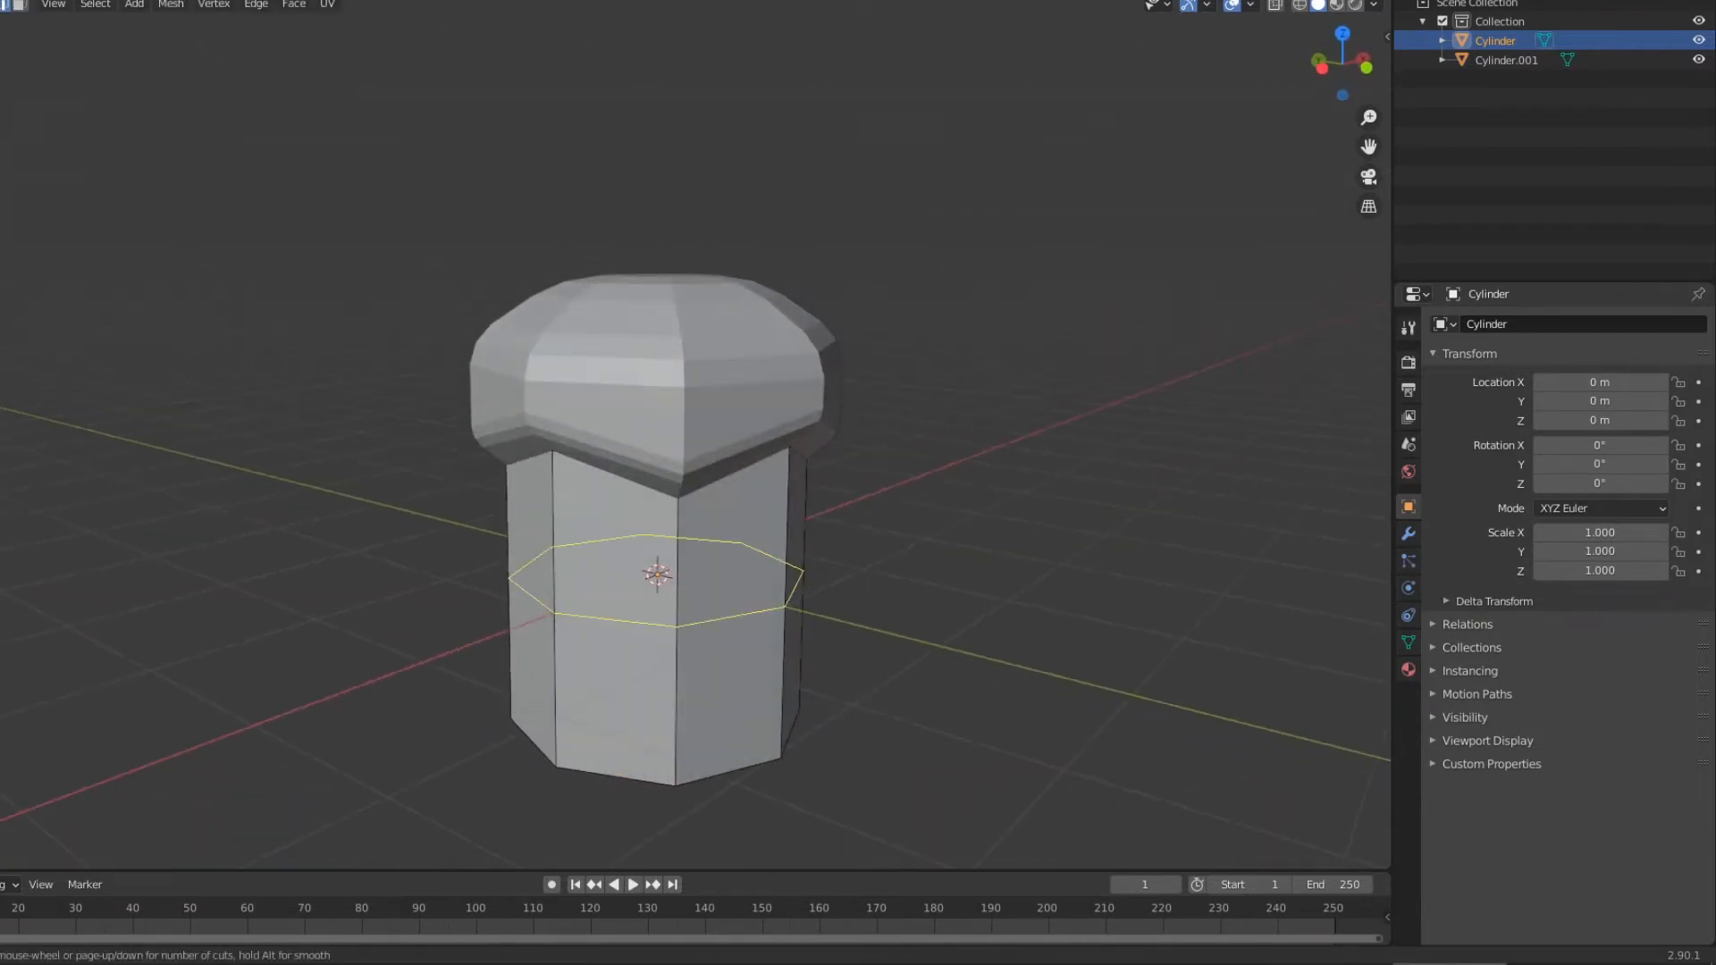
click(661, 603)
right_click(662, 602)
middle_drag(661, 602, 665, 563)
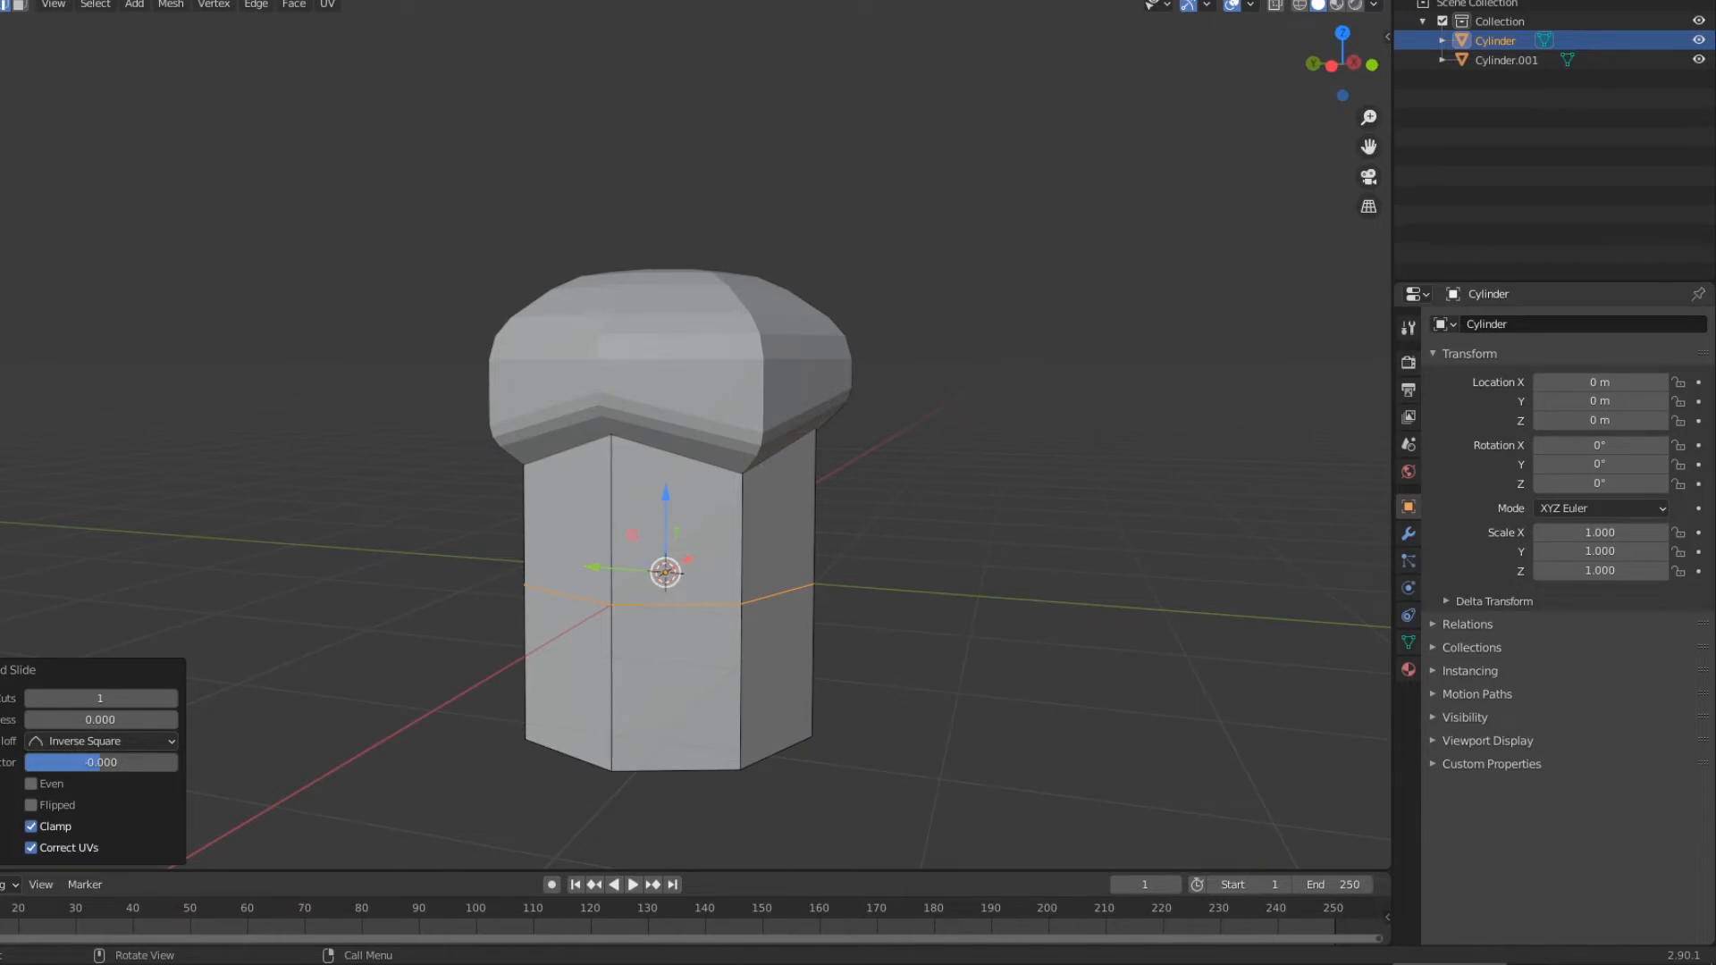
Scale the body's middle edge loop outward by about 1.085 so the sides bulge.
middle_drag(666, 563, 689, 564)
key(s)
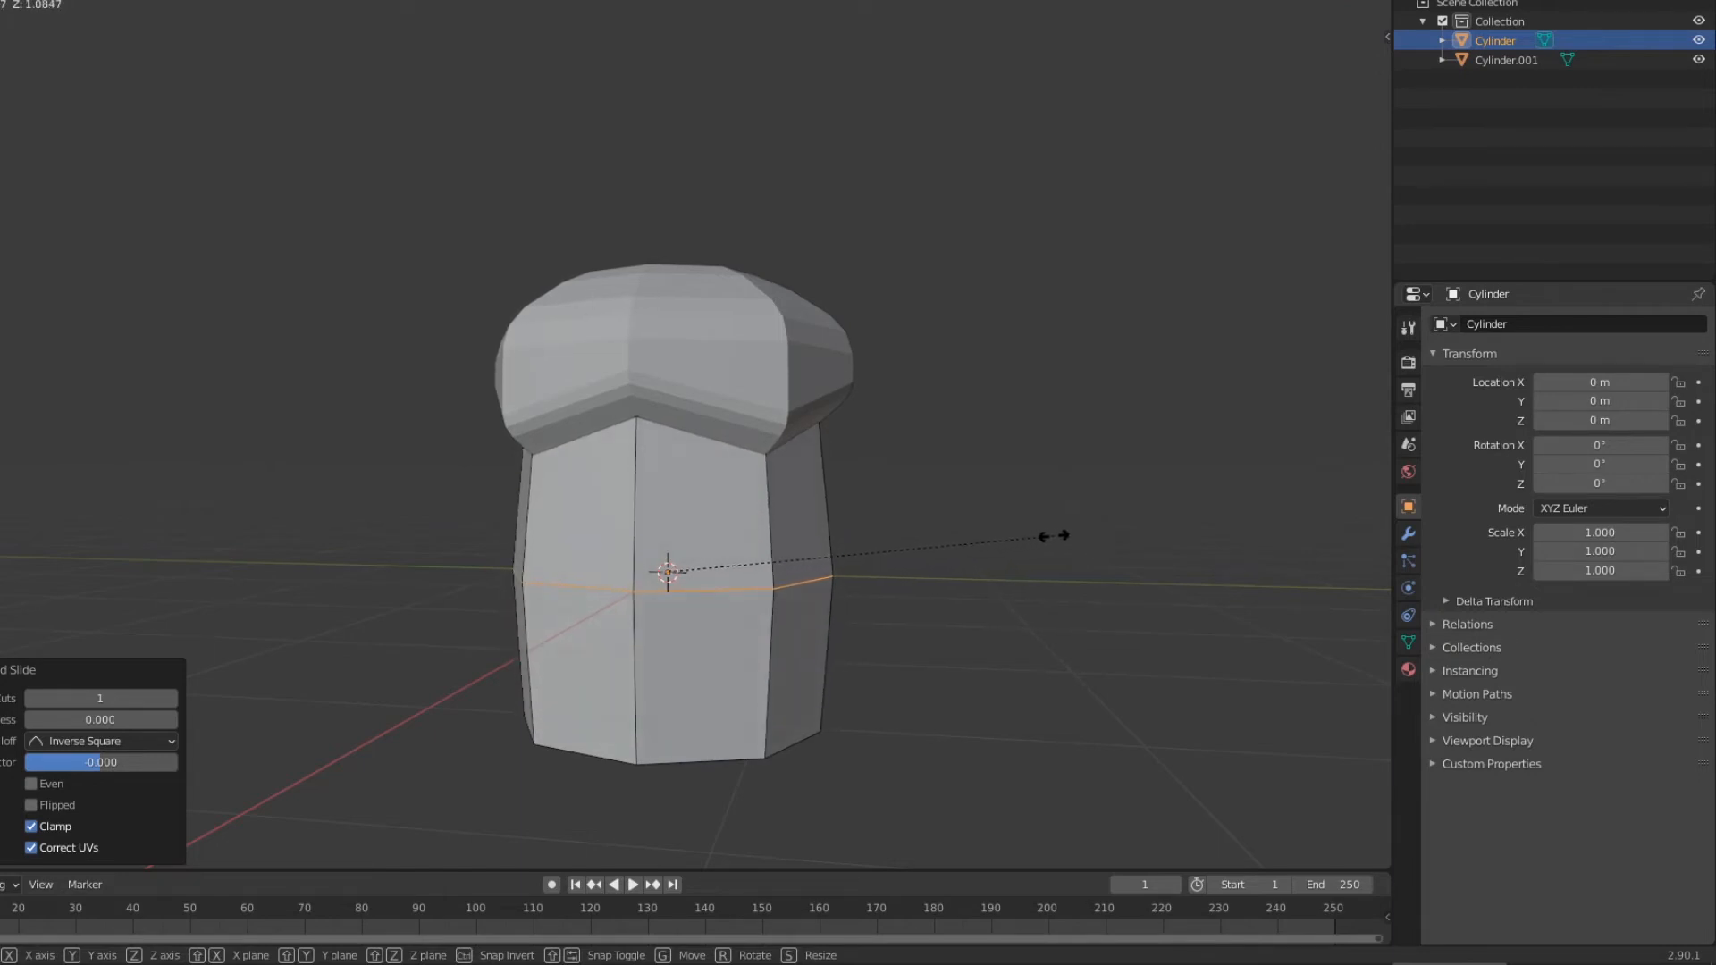
click(1052, 536)
Bevel the body's middle edge loop with two segments to soften the bulge.
middle_drag(1052, 536, 1195, 509)
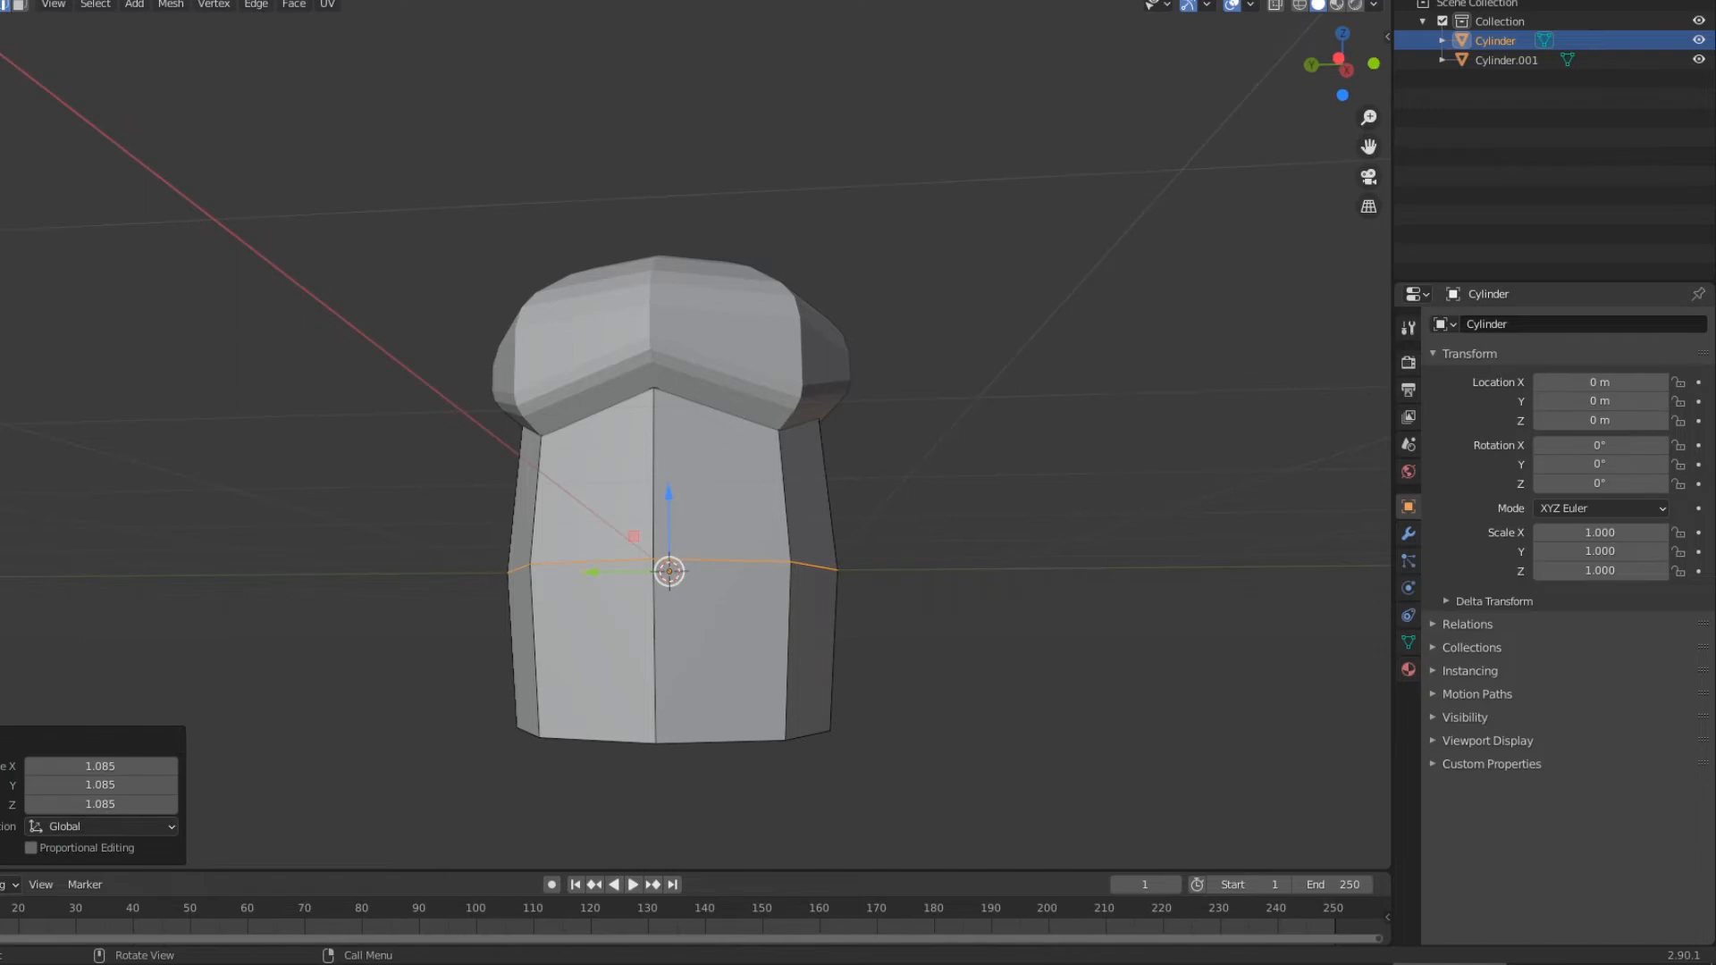
key(ctrl+b)
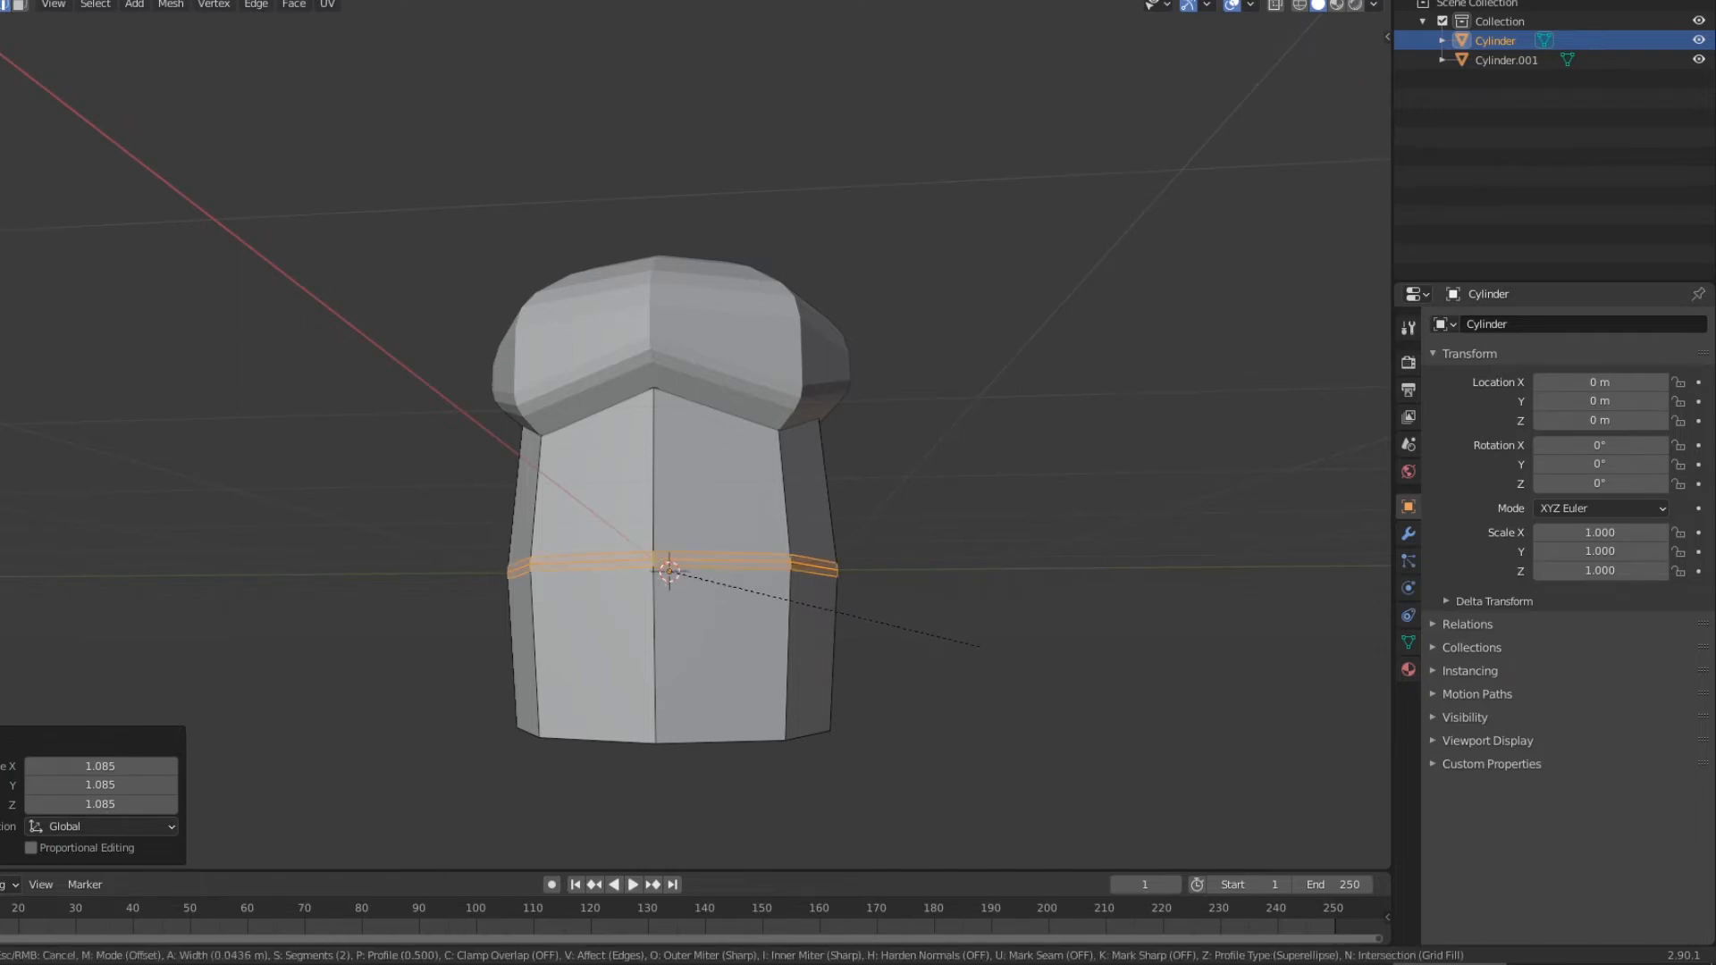
key(Return)
Bevel the edges of the body's bottom face narrowly with two segments and return to Object Mode.
middle_drag(786, 608, 733, 536)
key(3)
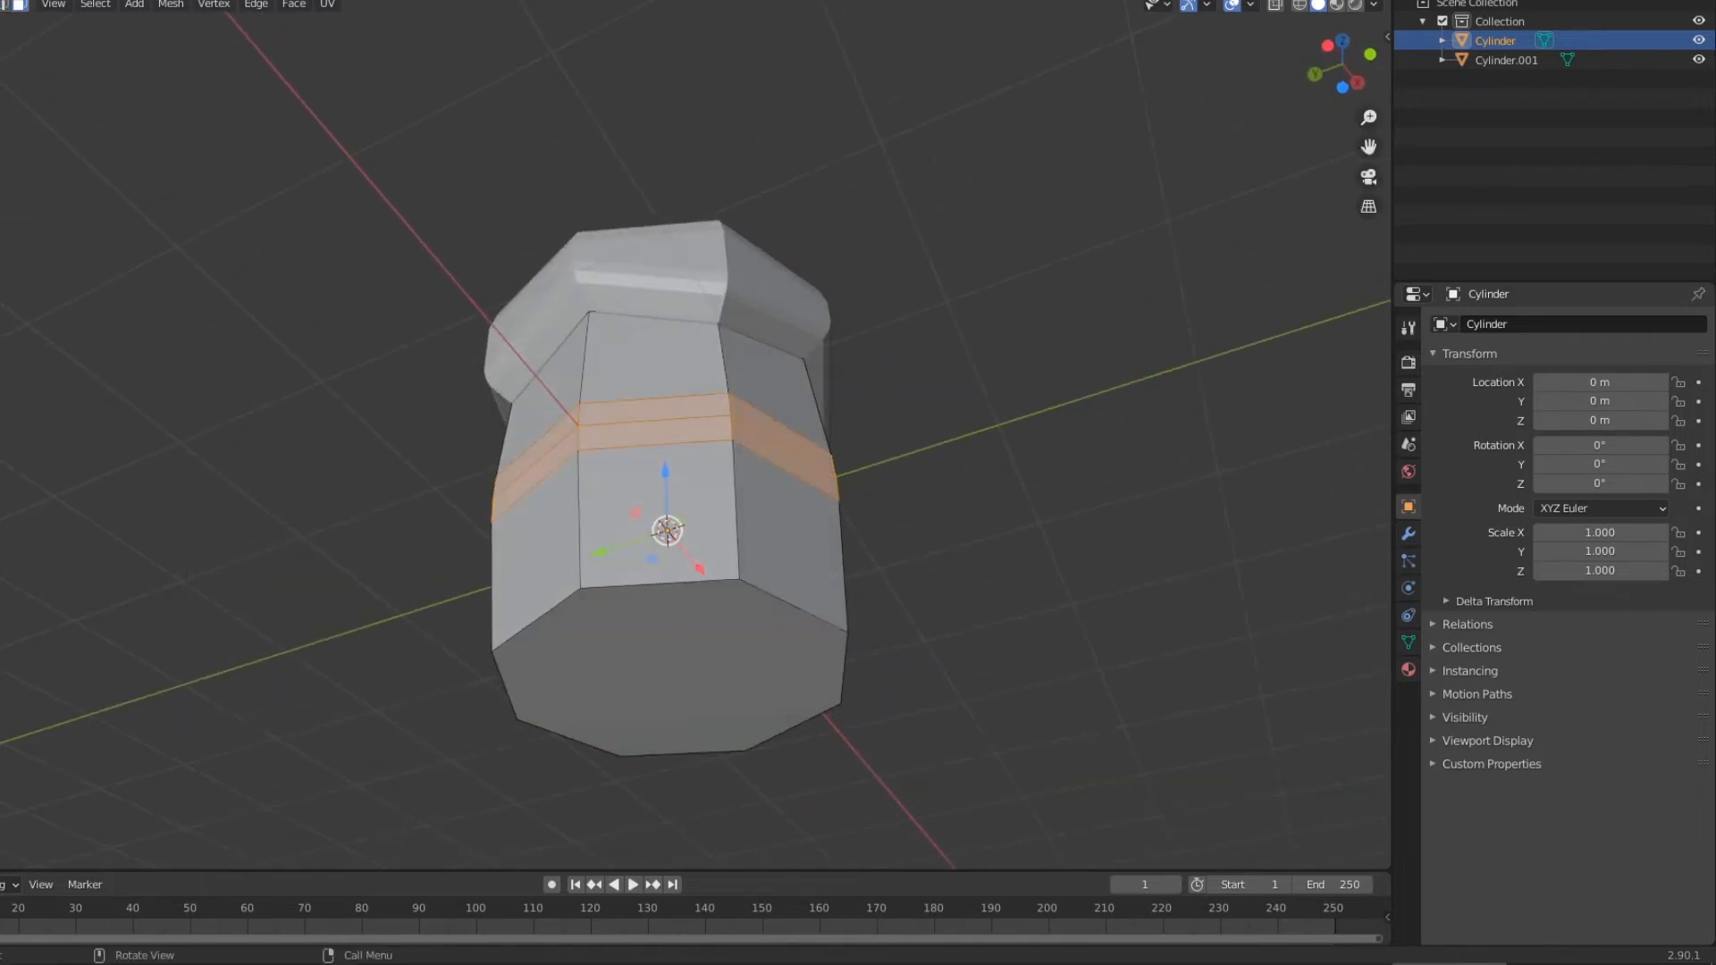
click(672, 681)
key(ctrl+b)
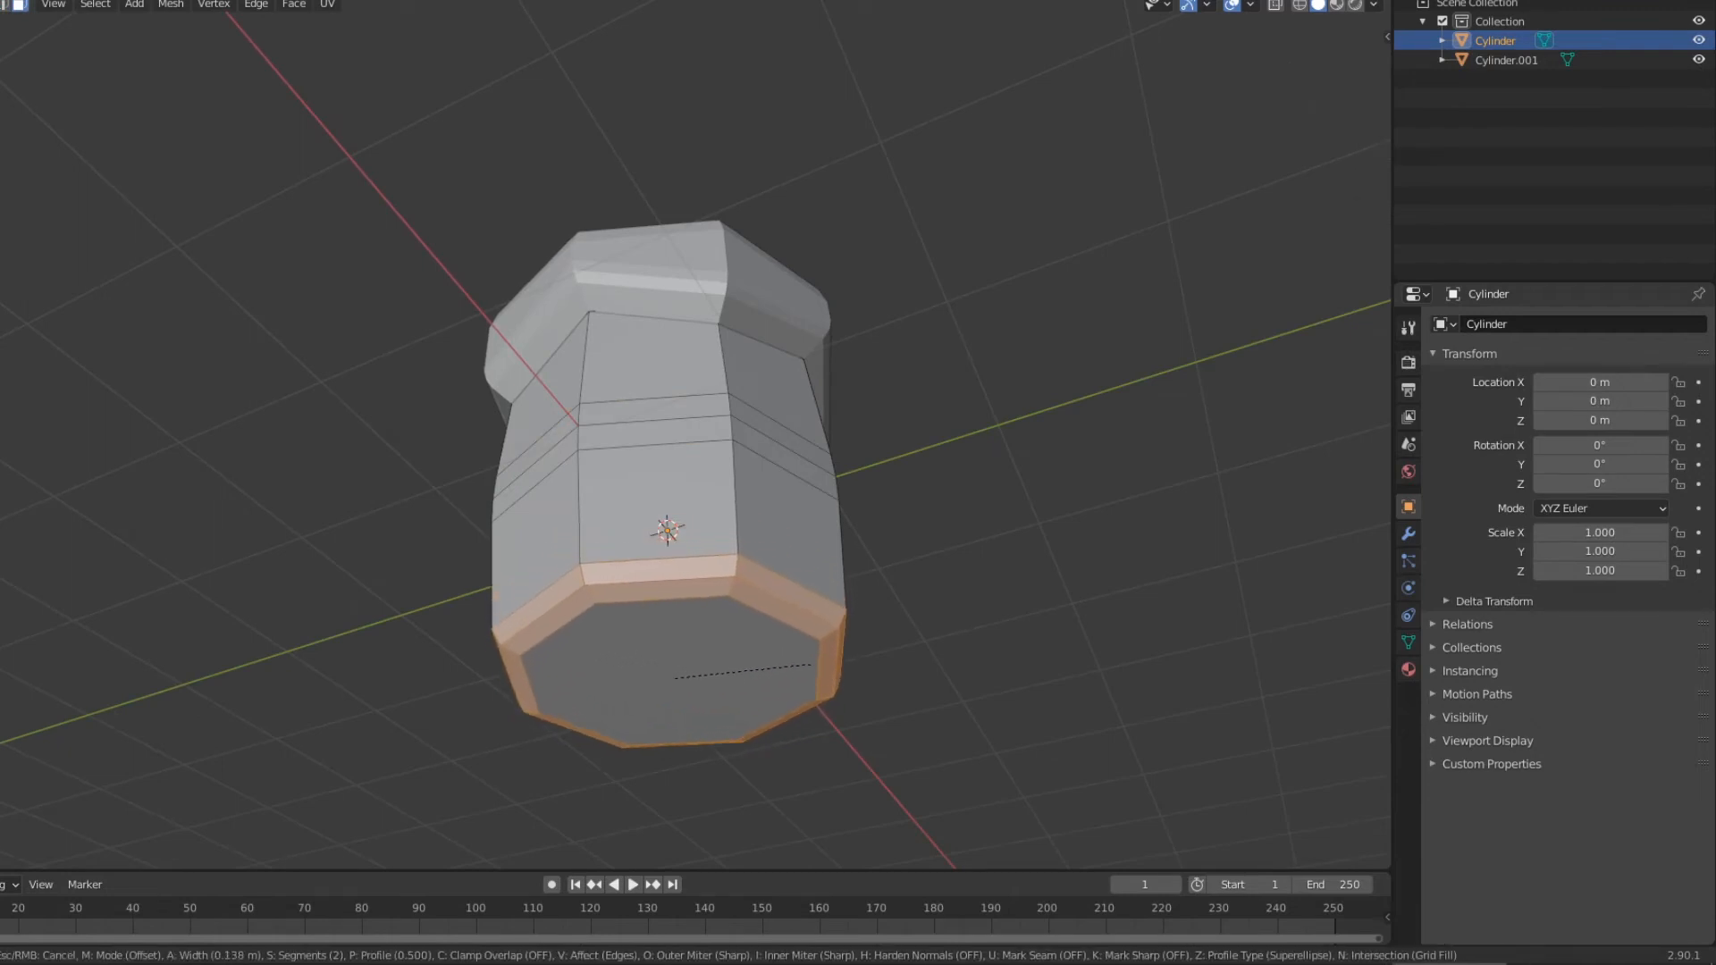
click(795, 657)
click(902, 656)
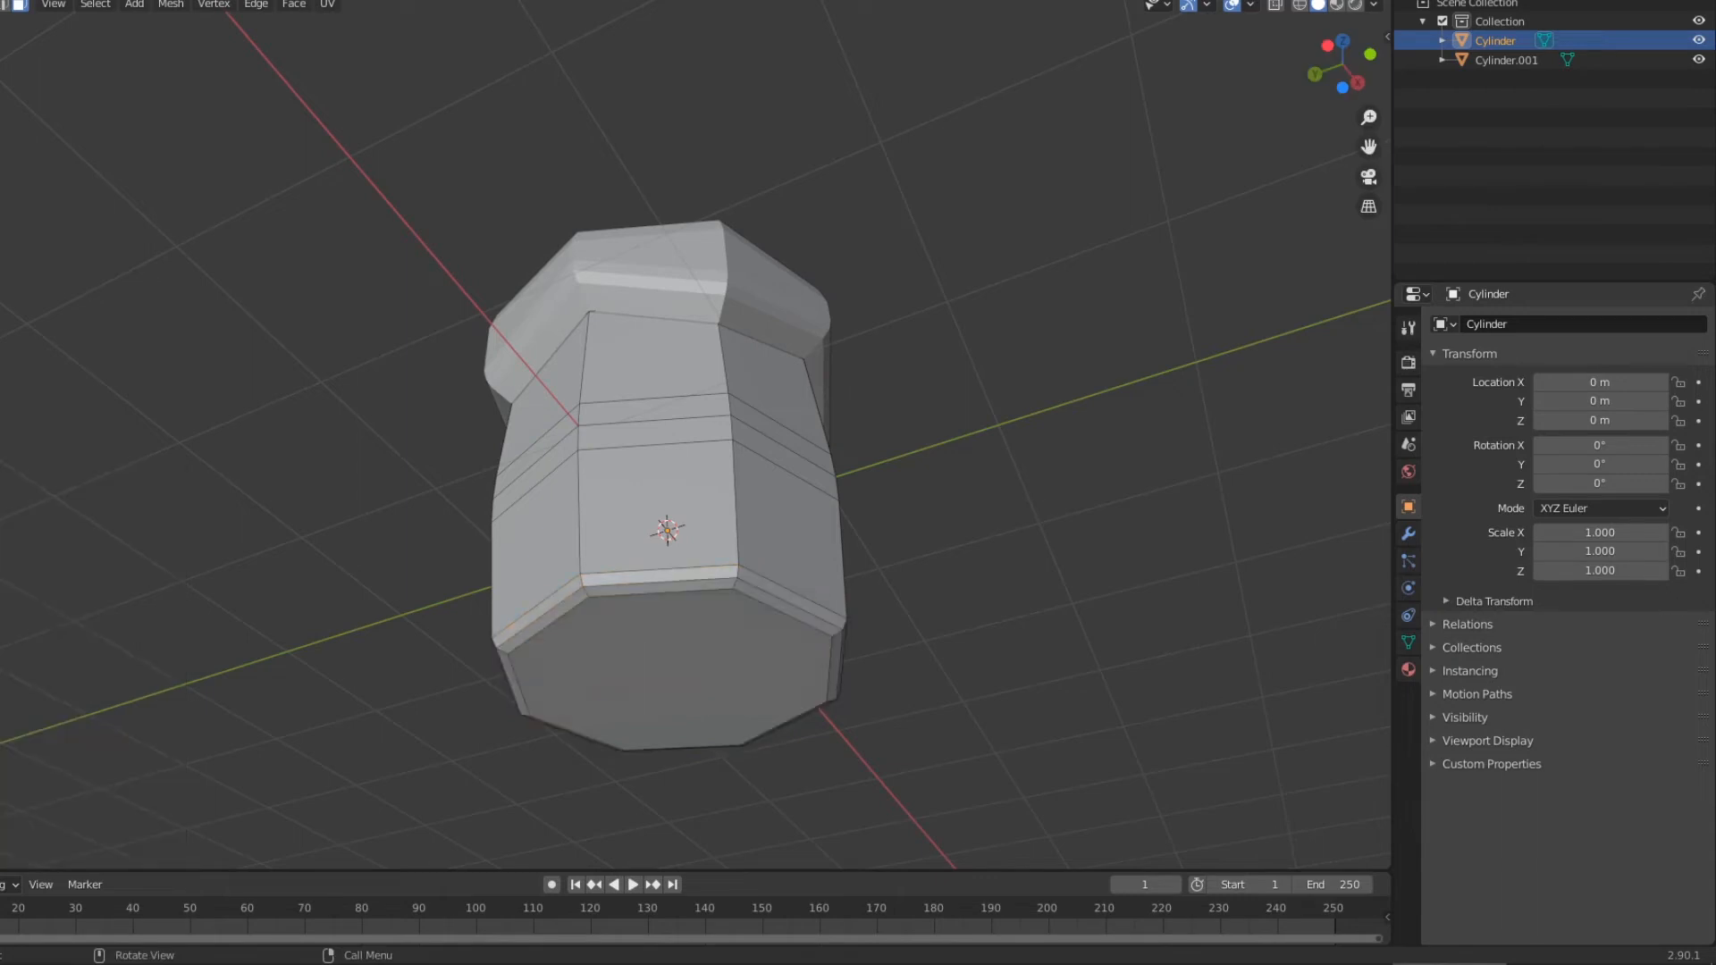
middle_drag(902, 657, 907, 780)
key(Tab)
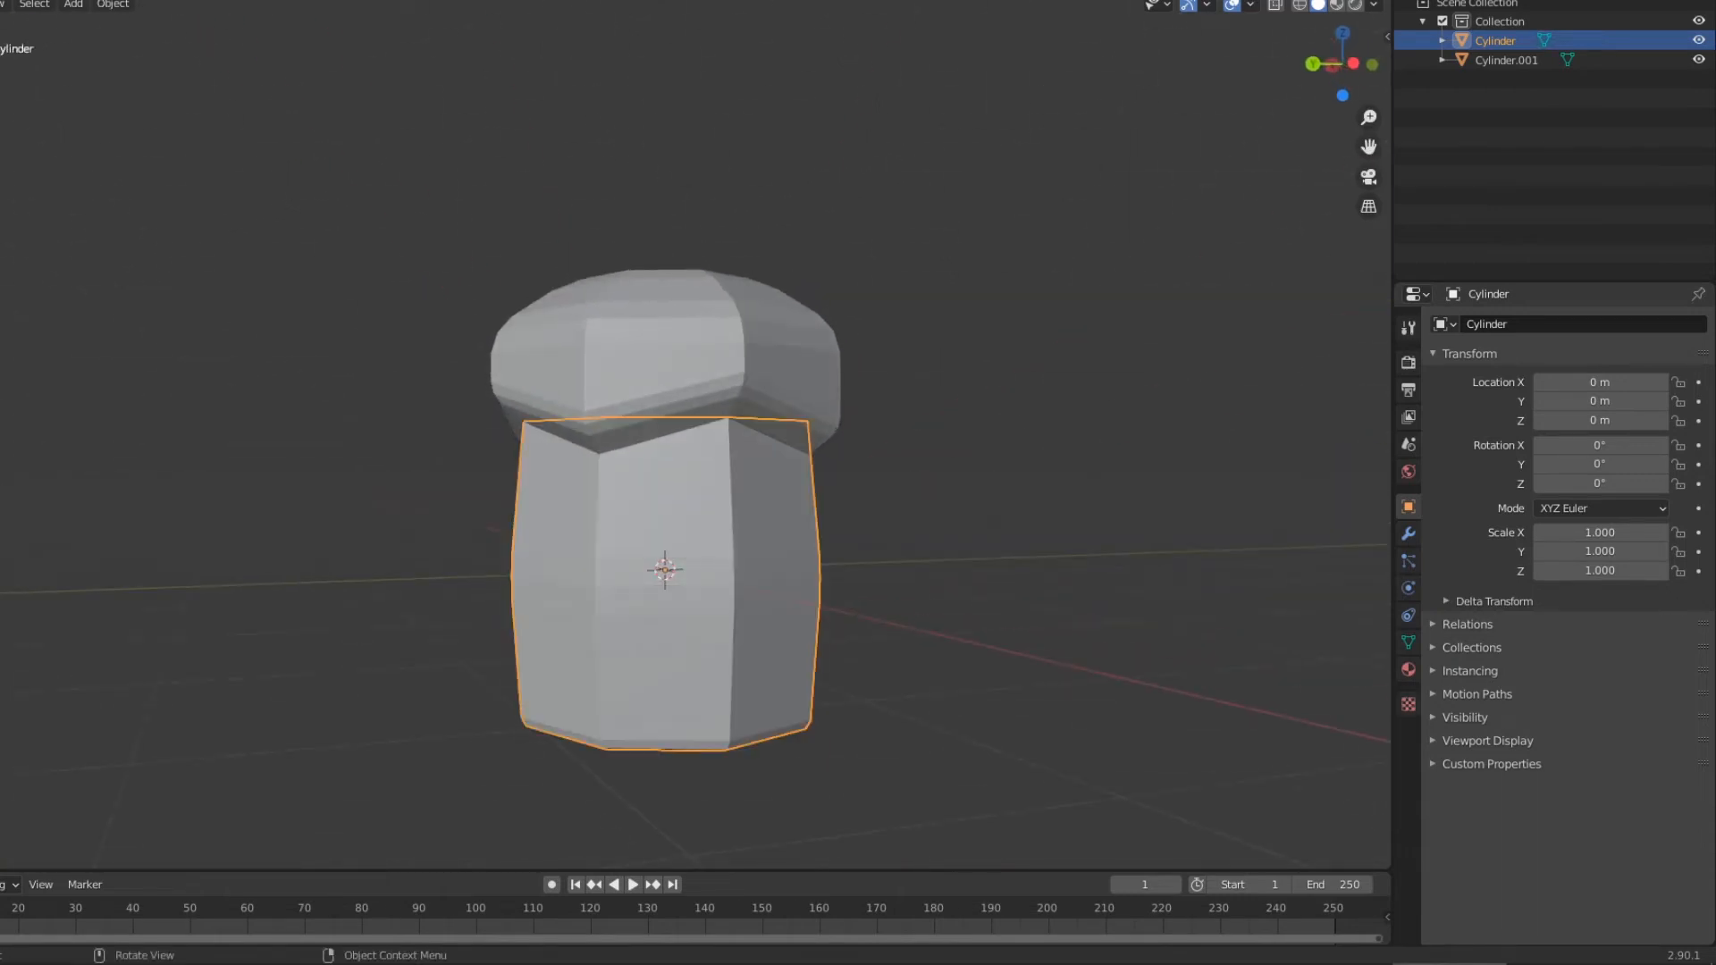
Apply Shade Smooth to both the cap and the body.
key(alt+a)
key(a)
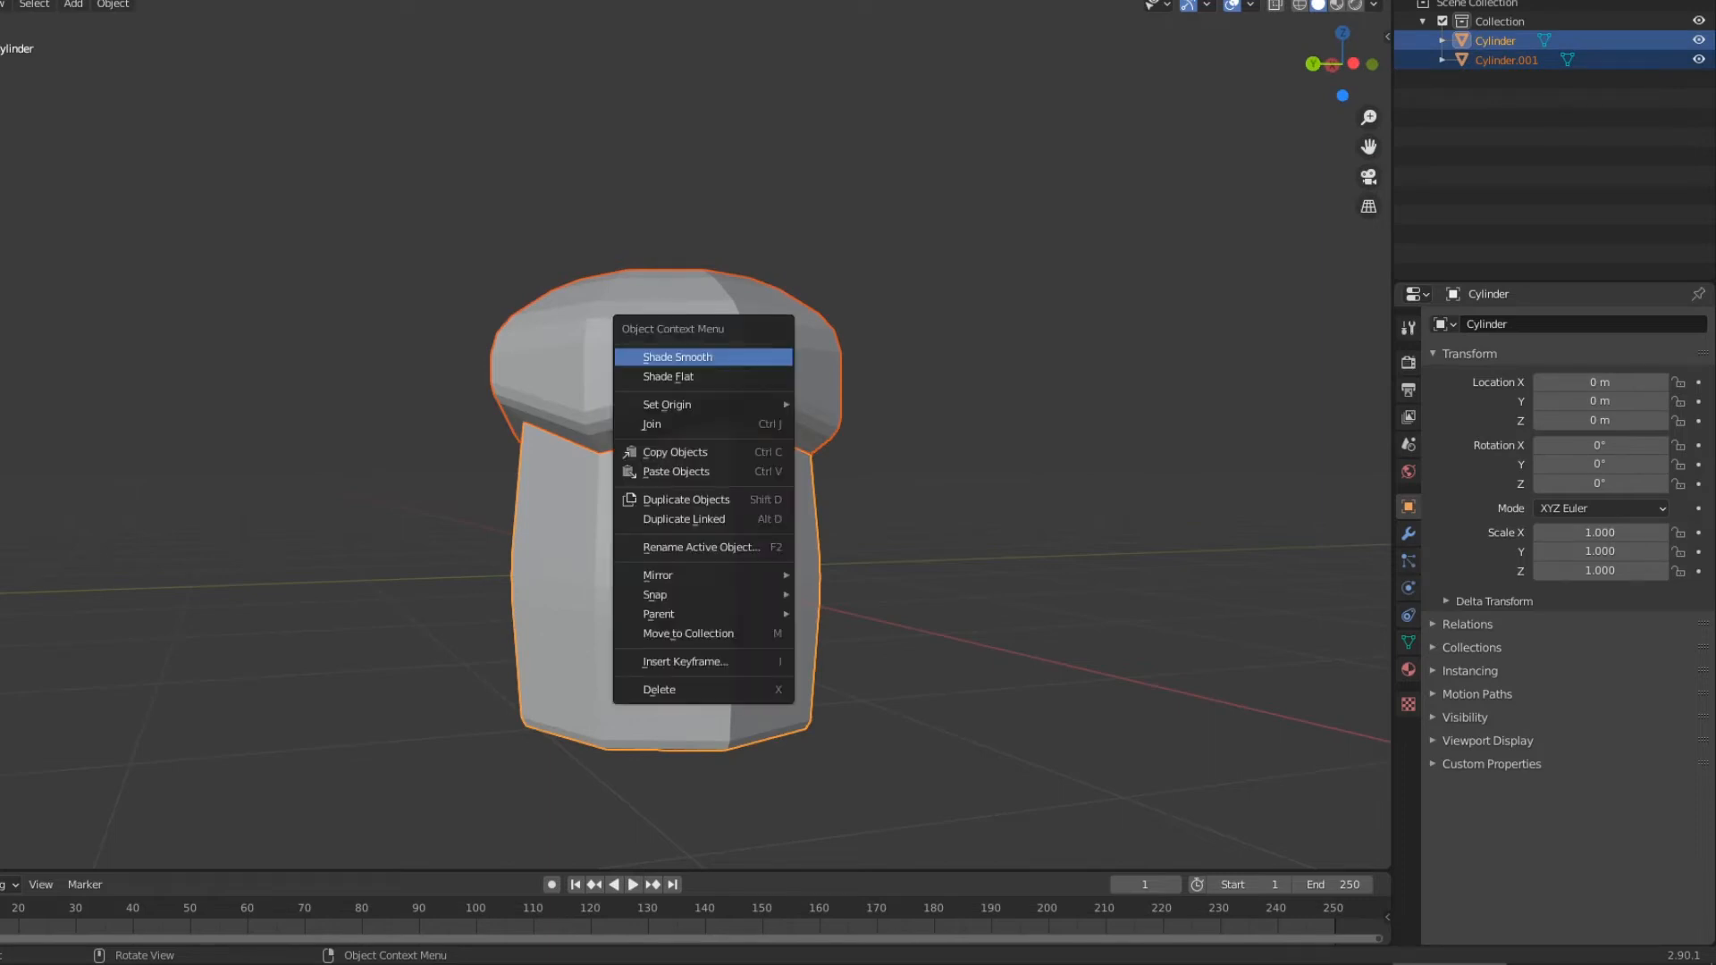
key(Return)
key(Tab)
key(Tab)
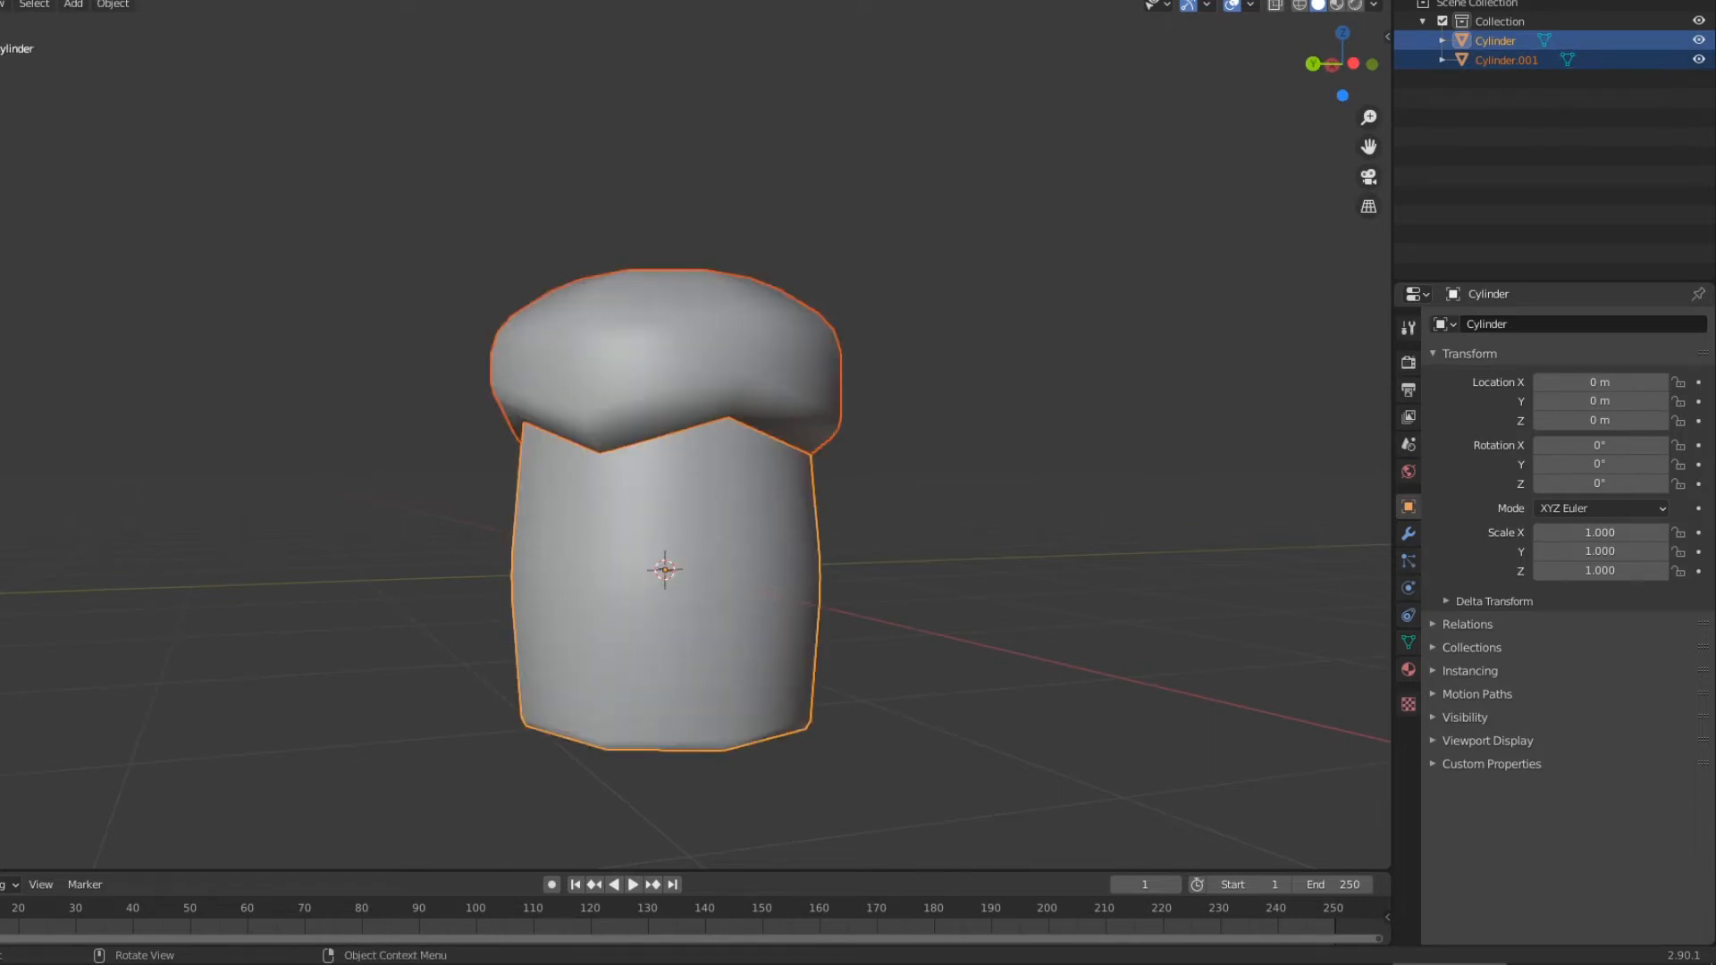
Enable Auto Smooth on the cap's mesh normals with an angle of 45°.
click(665, 357)
middle_drag(666, 429, 831, 444)
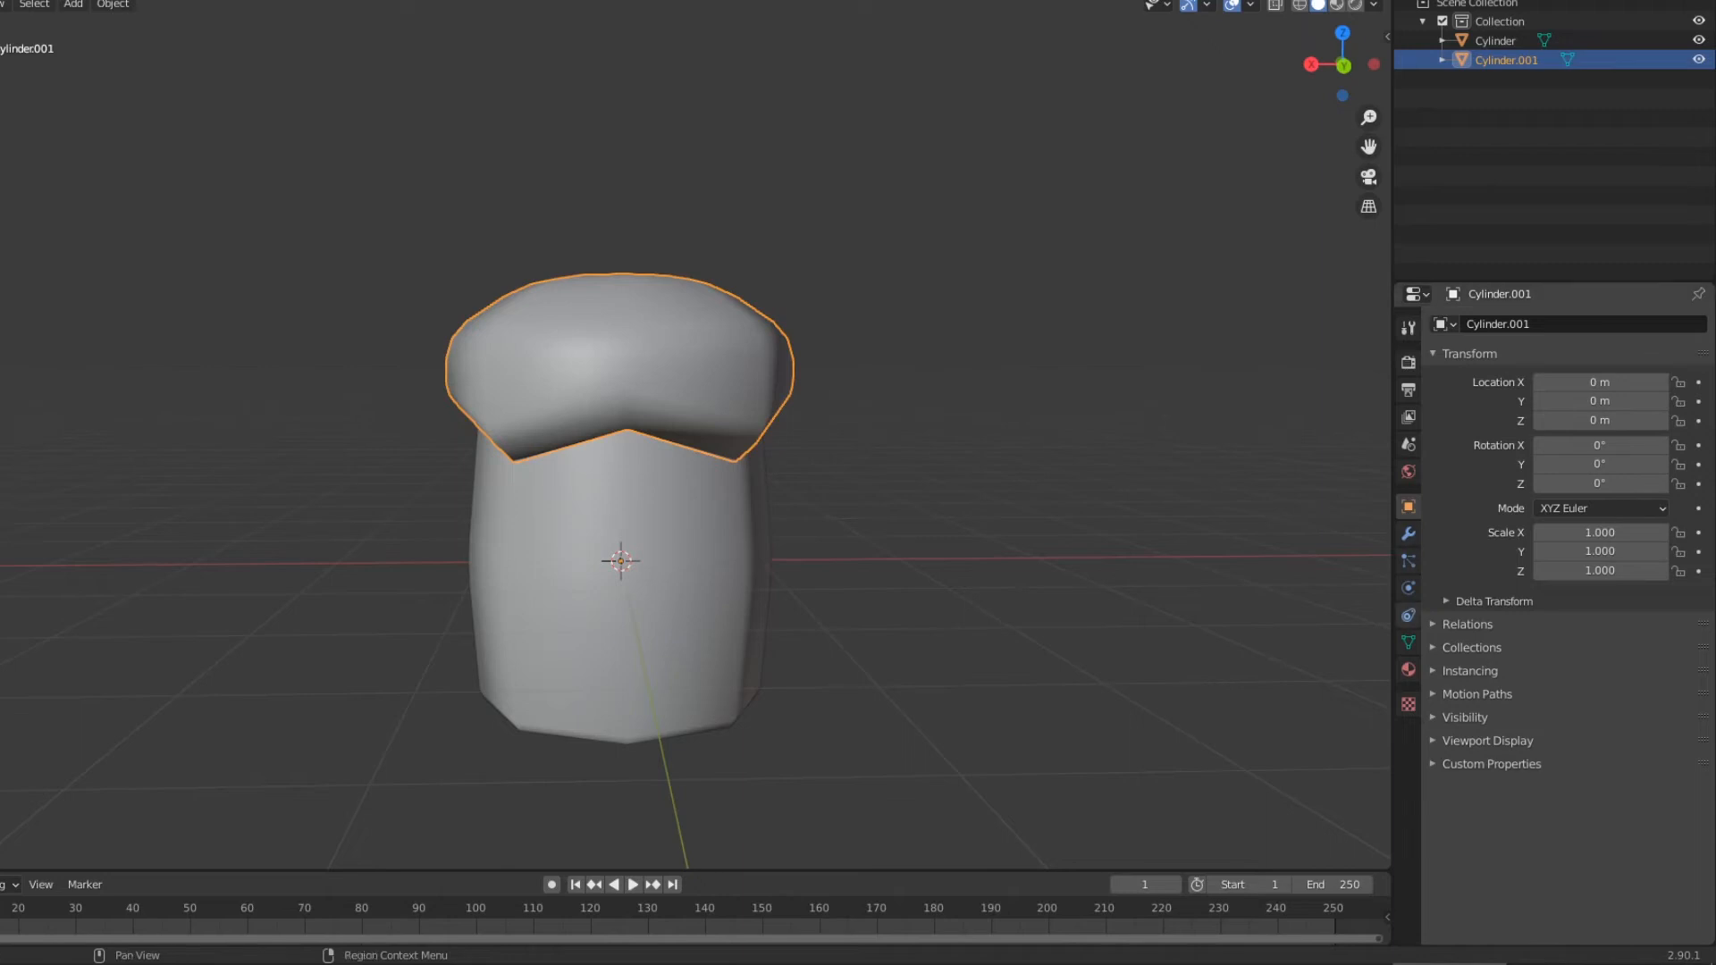
click(1408, 642)
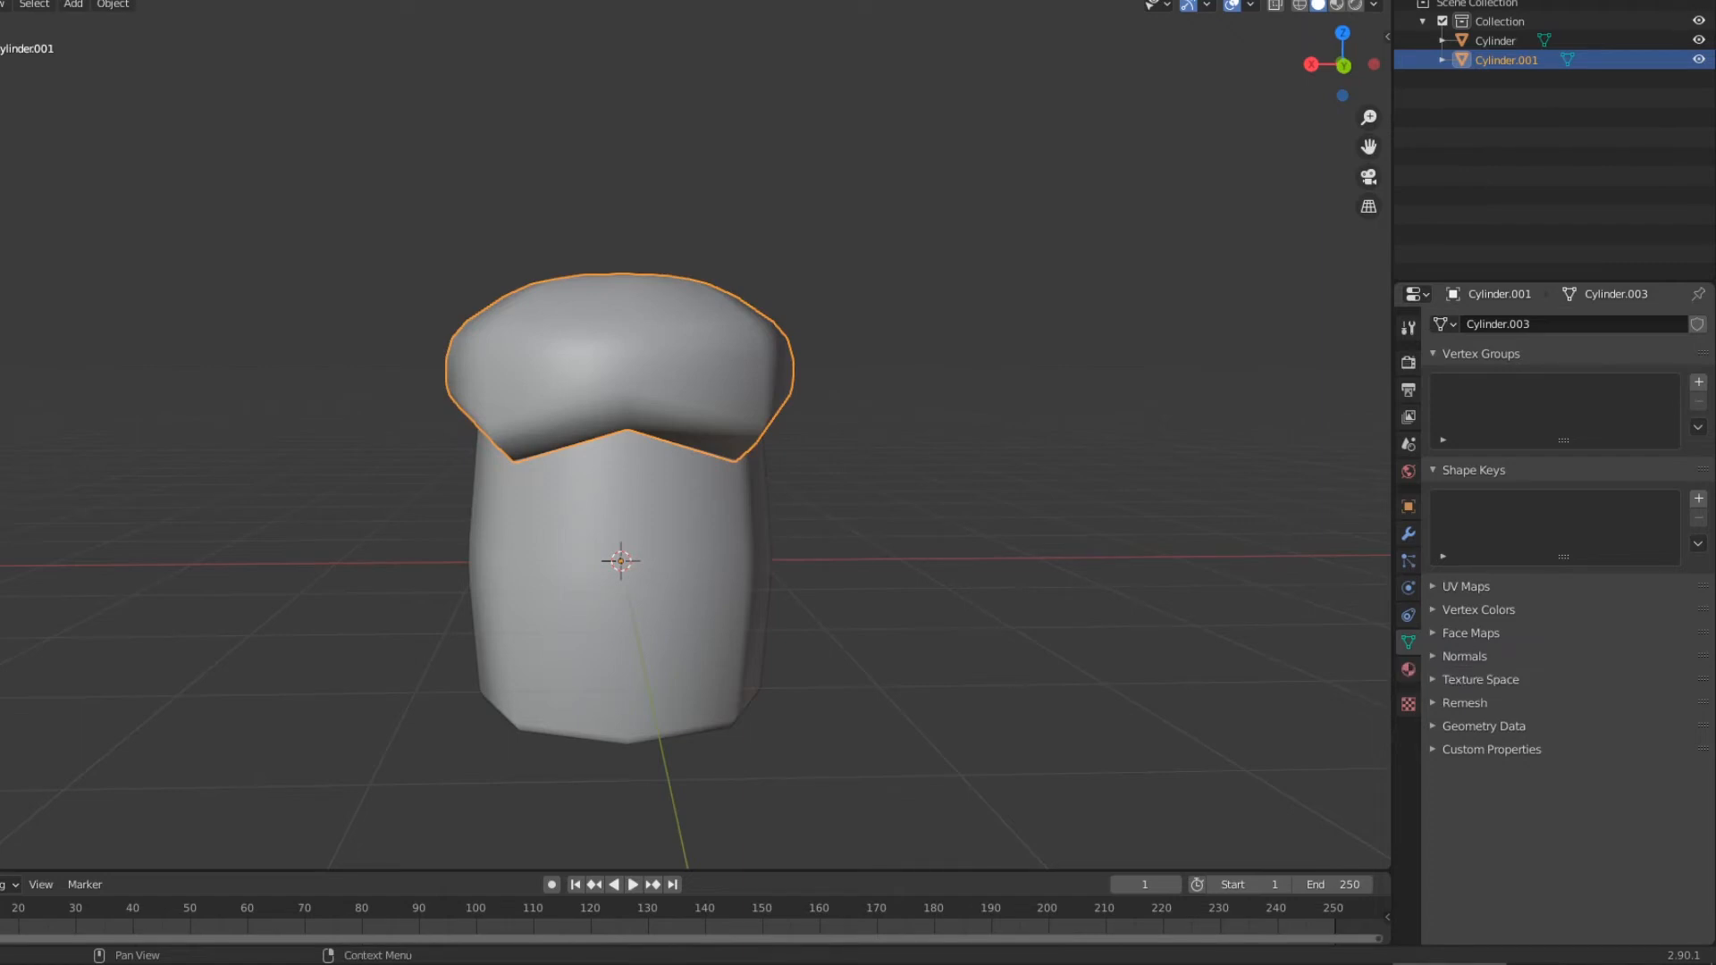
click(1464, 656)
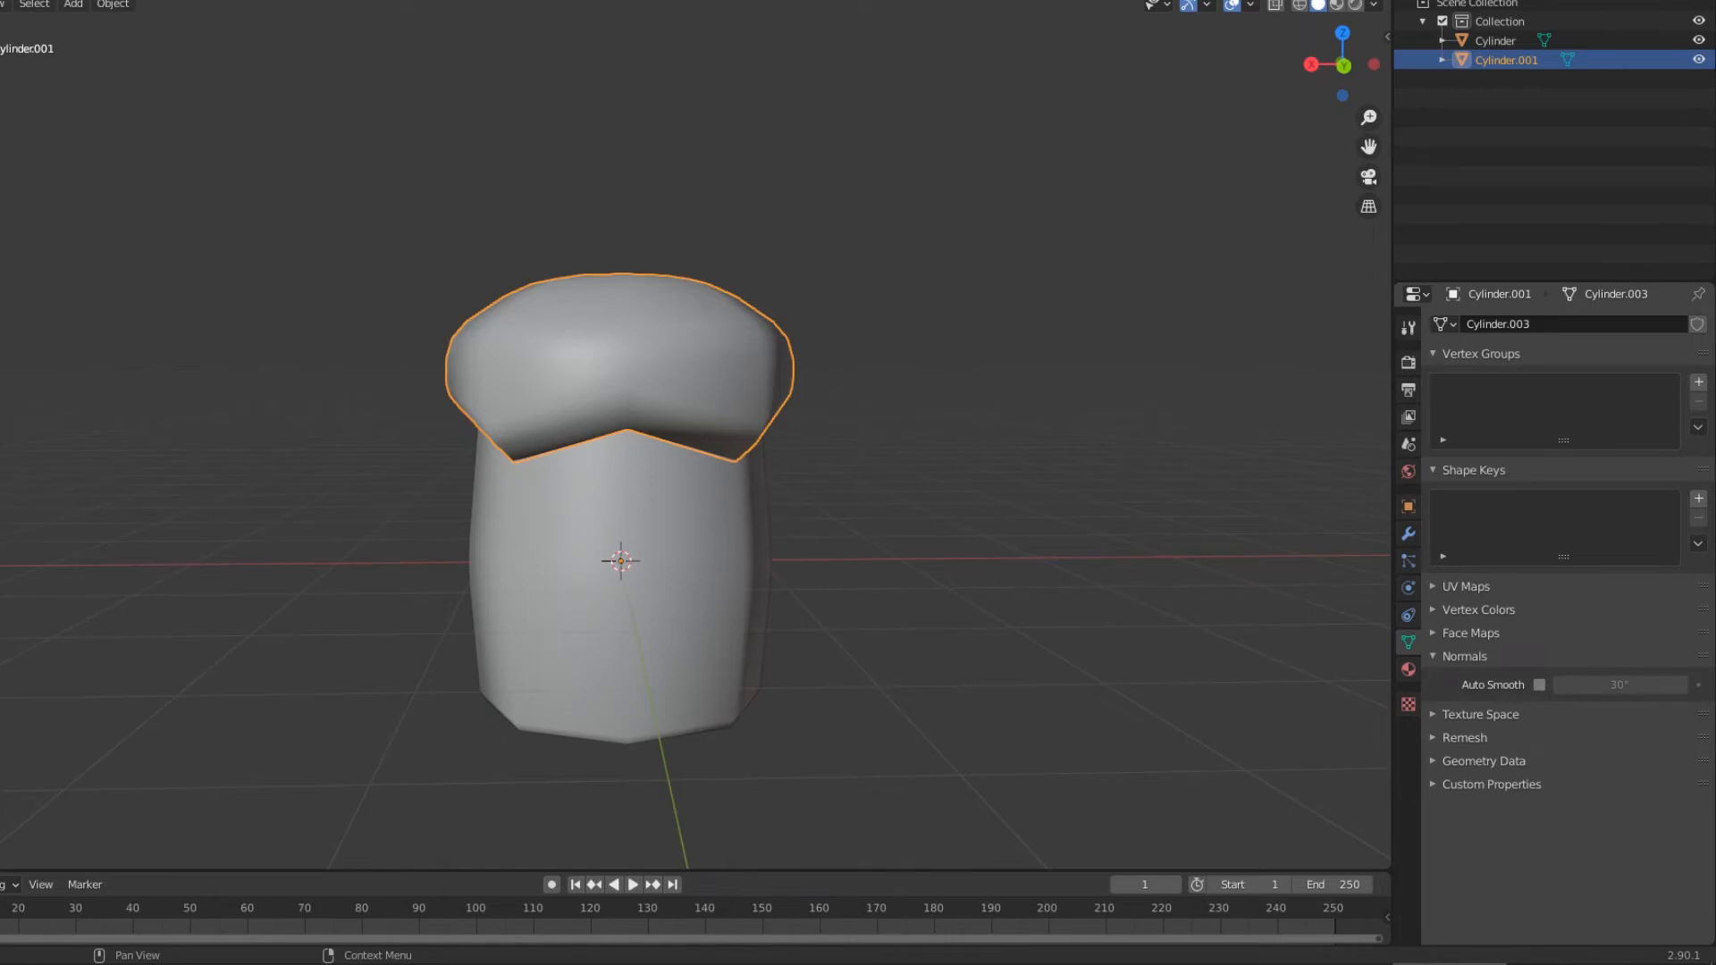
click(1538, 684)
click(1619, 685)
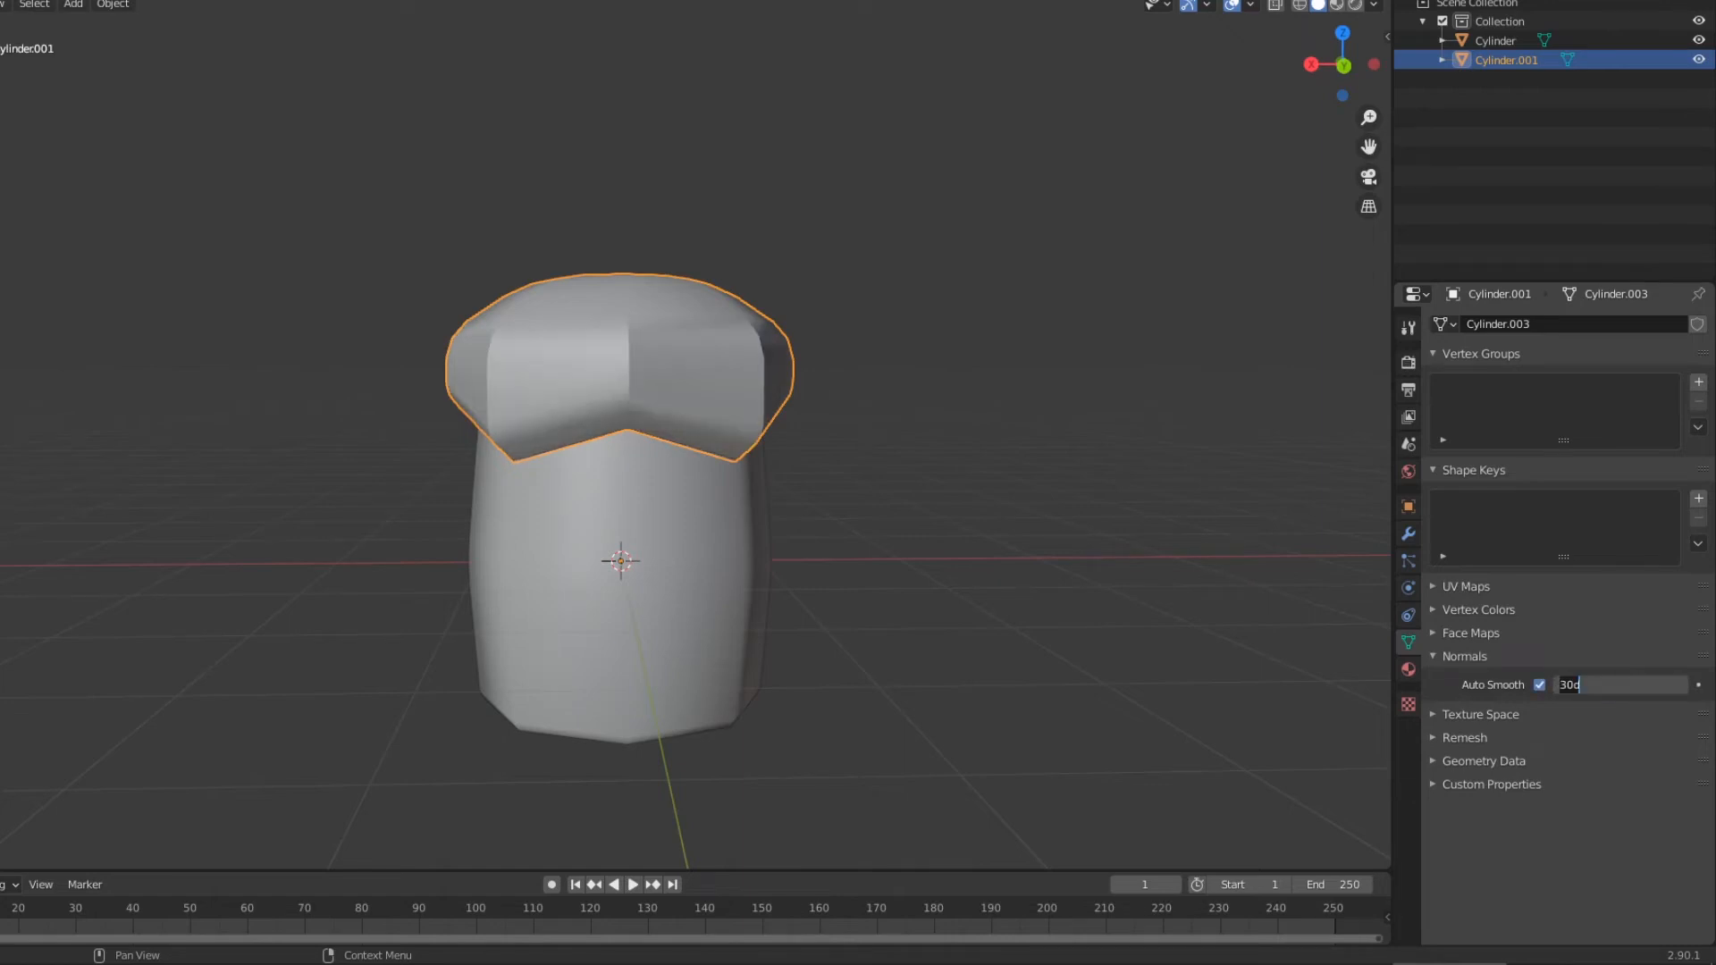
text(45)
key(Return)
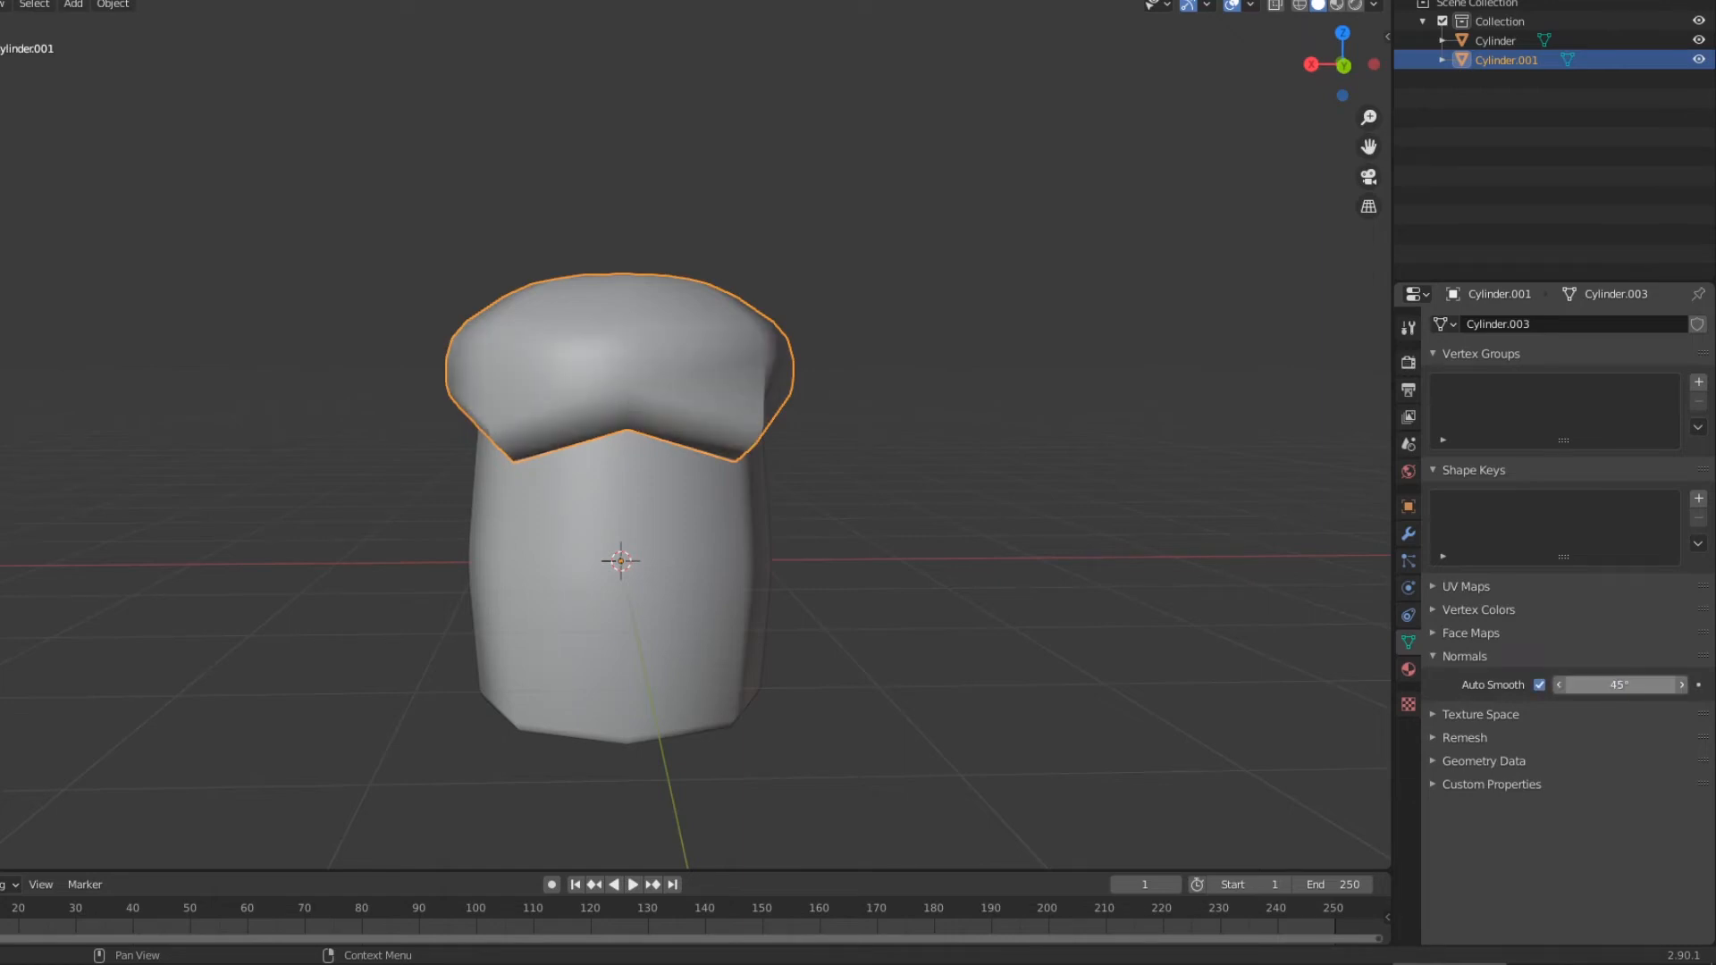
click(974, 500)
middle_drag(939, 509, 1046, 511)
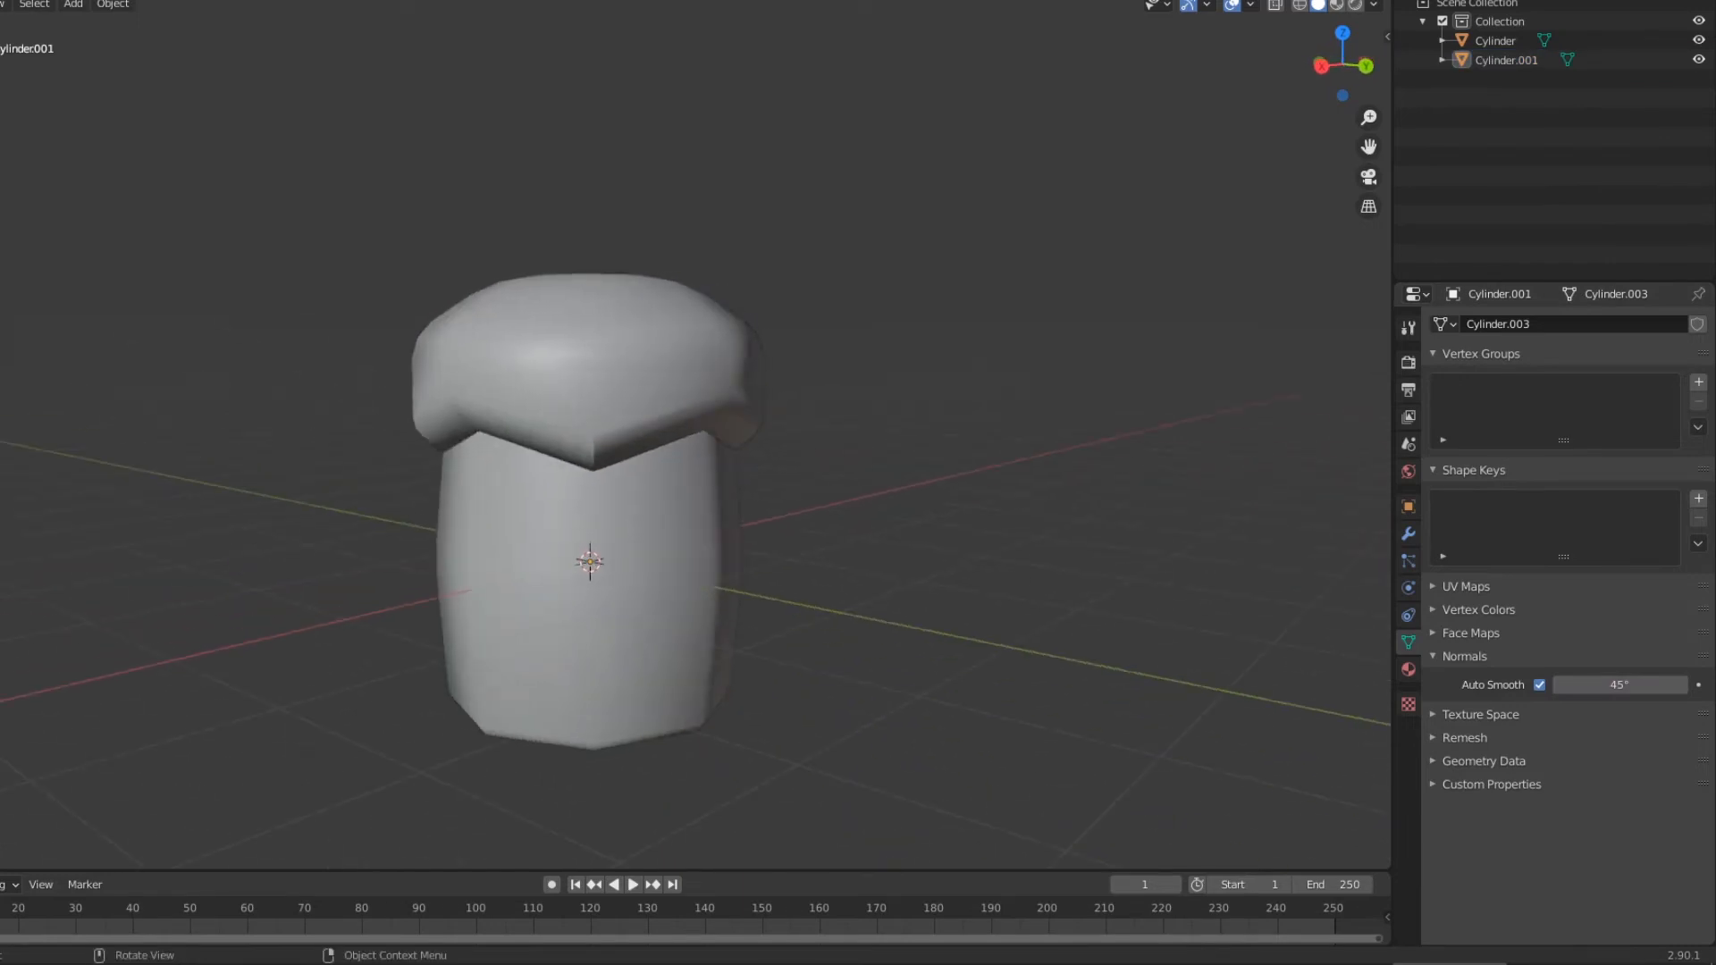
Enable Auto Smooth on the body's mesh normals with an angle of 45°.
click(625, 607)
click(1538, 685)
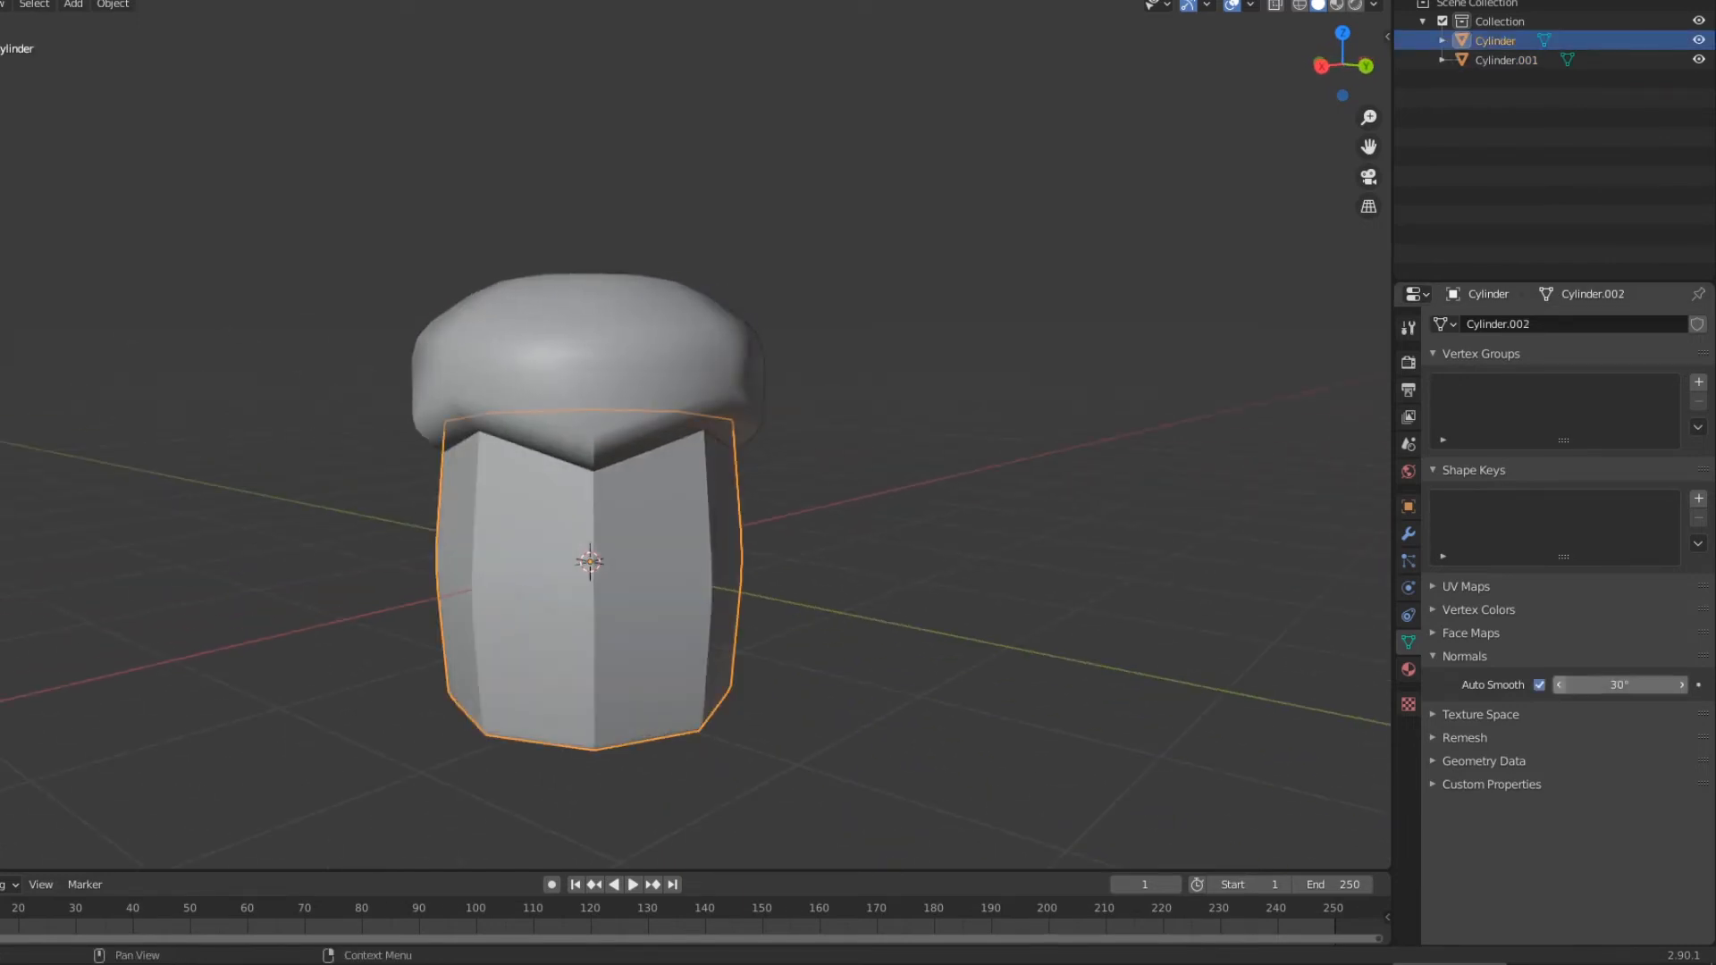
click(1608, 684)
text(34)
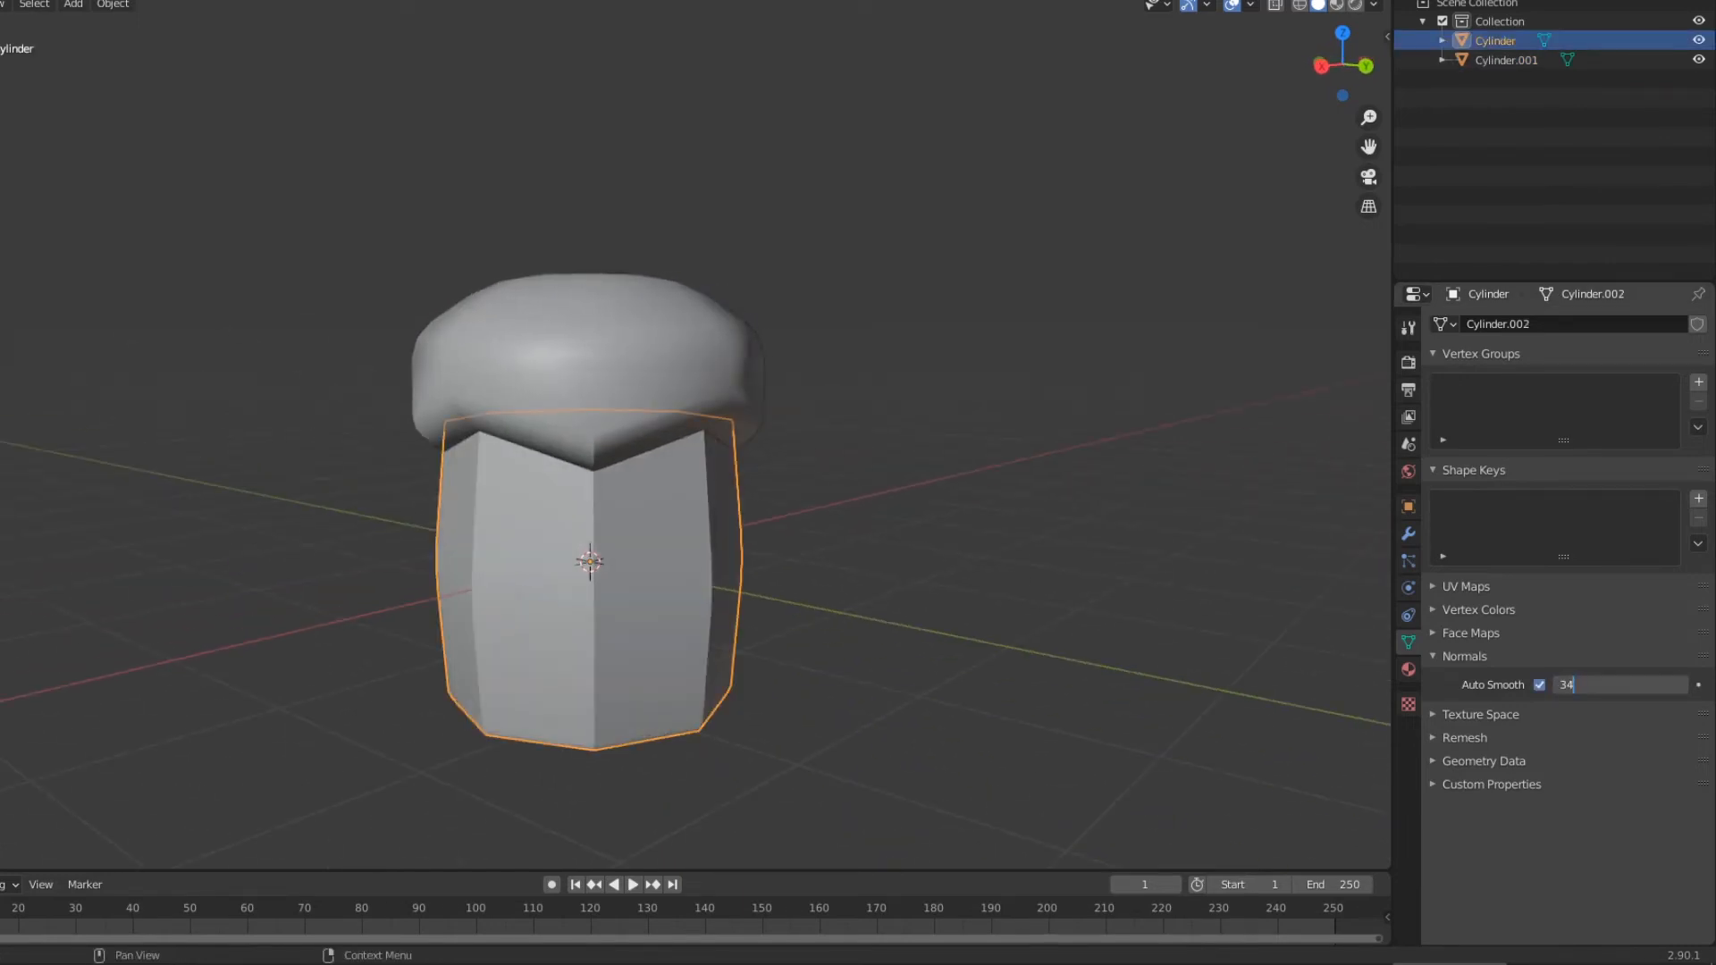
key(BackSpace)
key(BackSpace)
text(45)
key(Return)
click(1001, 518)
middle_drag(992, 519, 1188, 523)
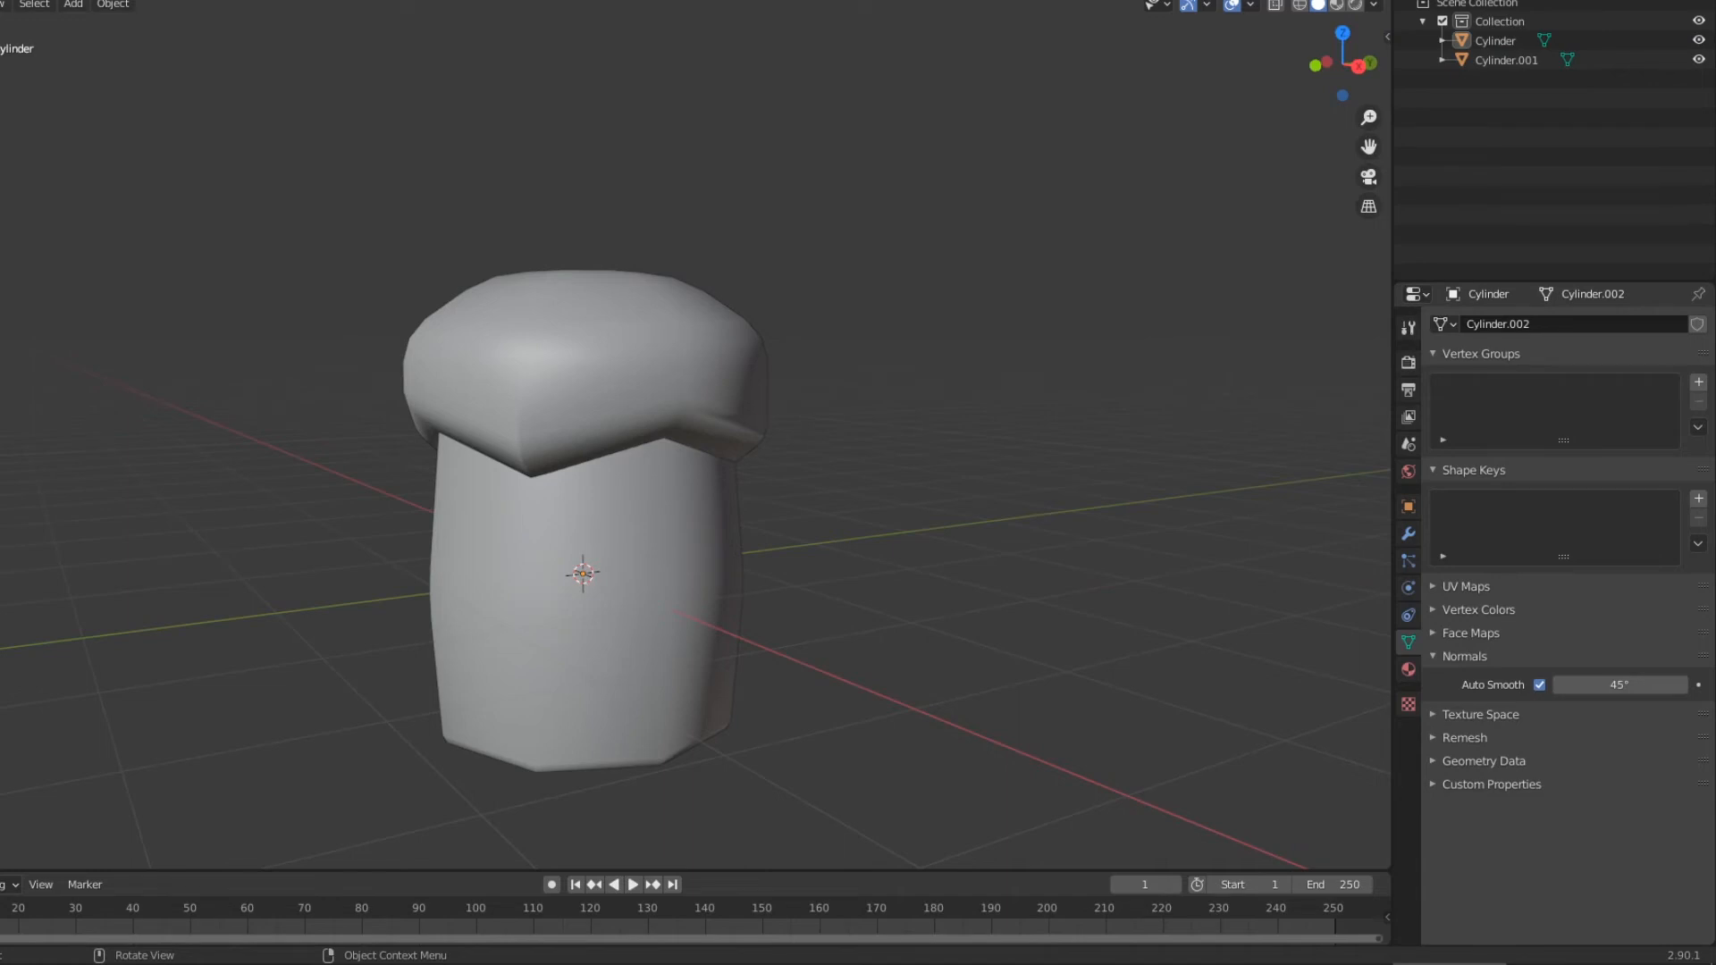
Export the cap and body as an FBX file named youtubeborder in the Documents folder.
key(a)
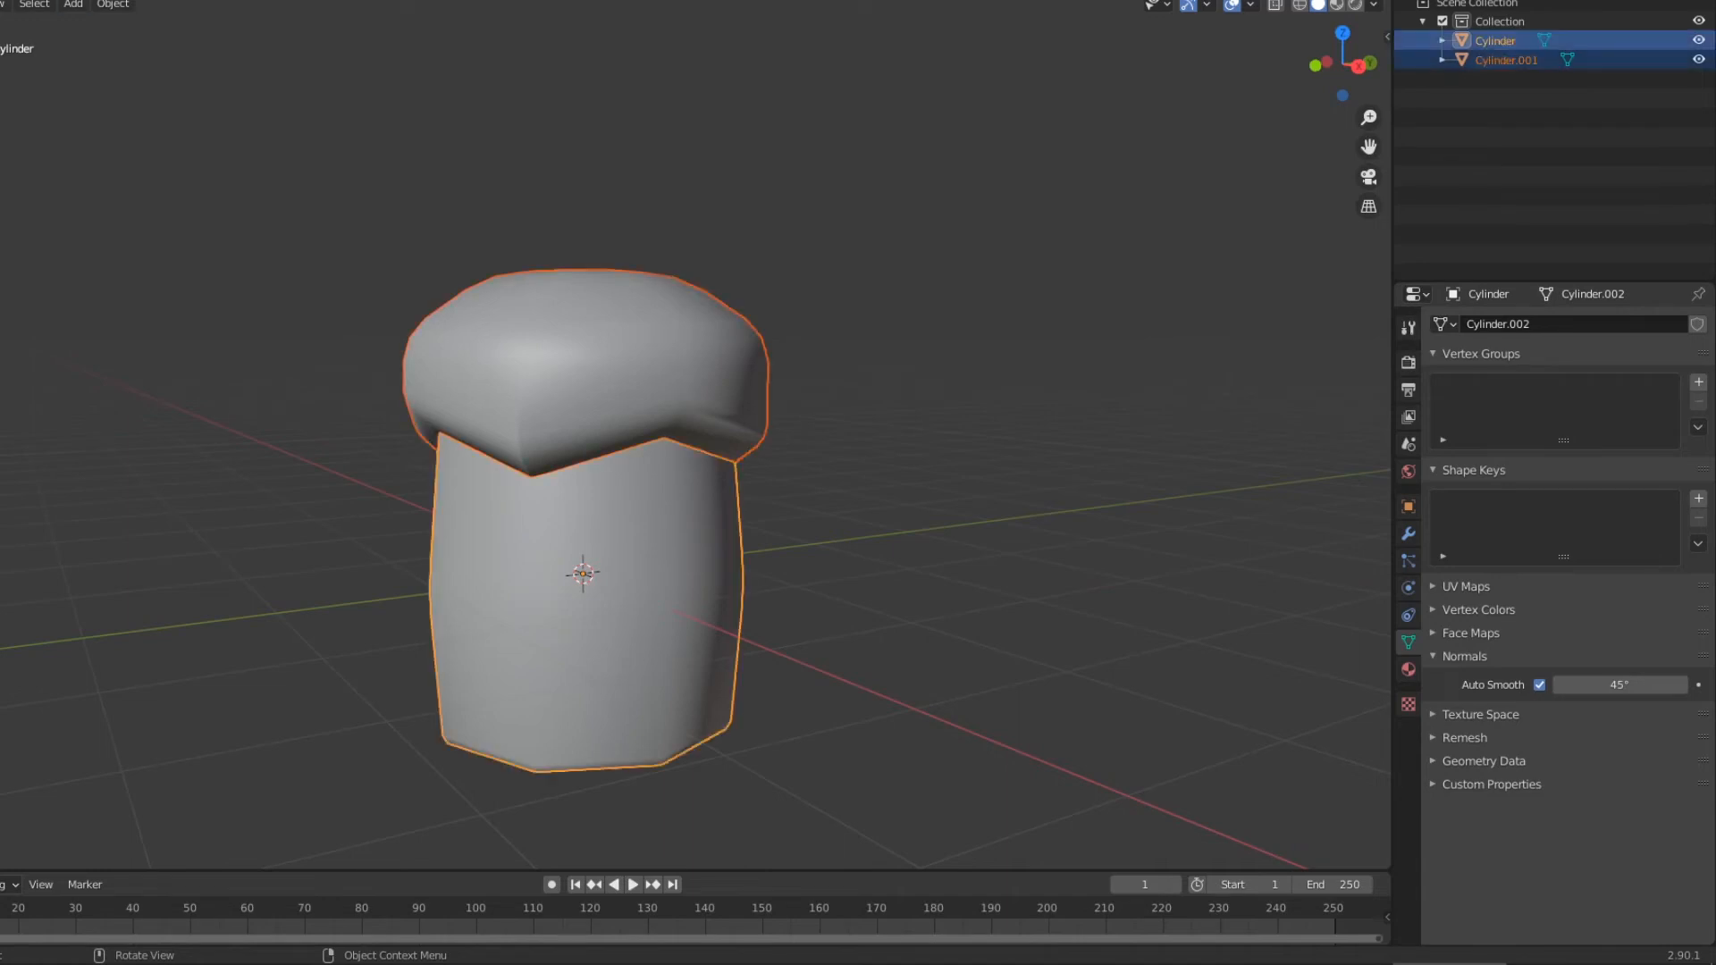
click(0, 0)
mouse_move(0, 0)
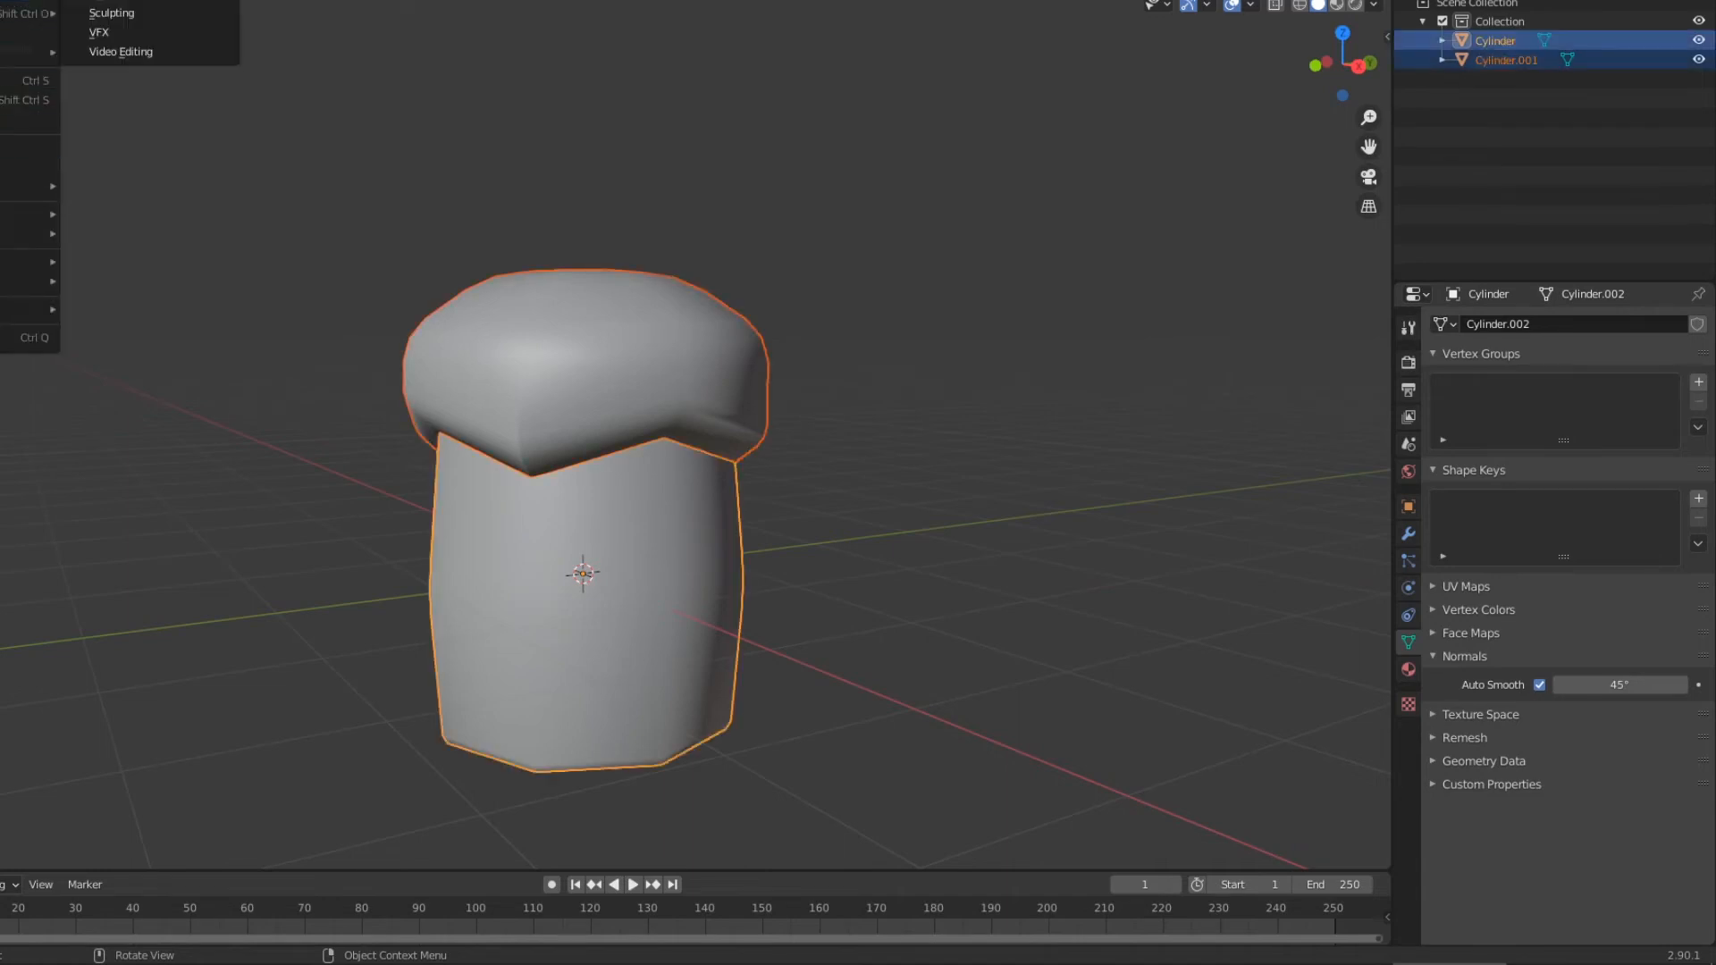
mouse_move(27, 233)
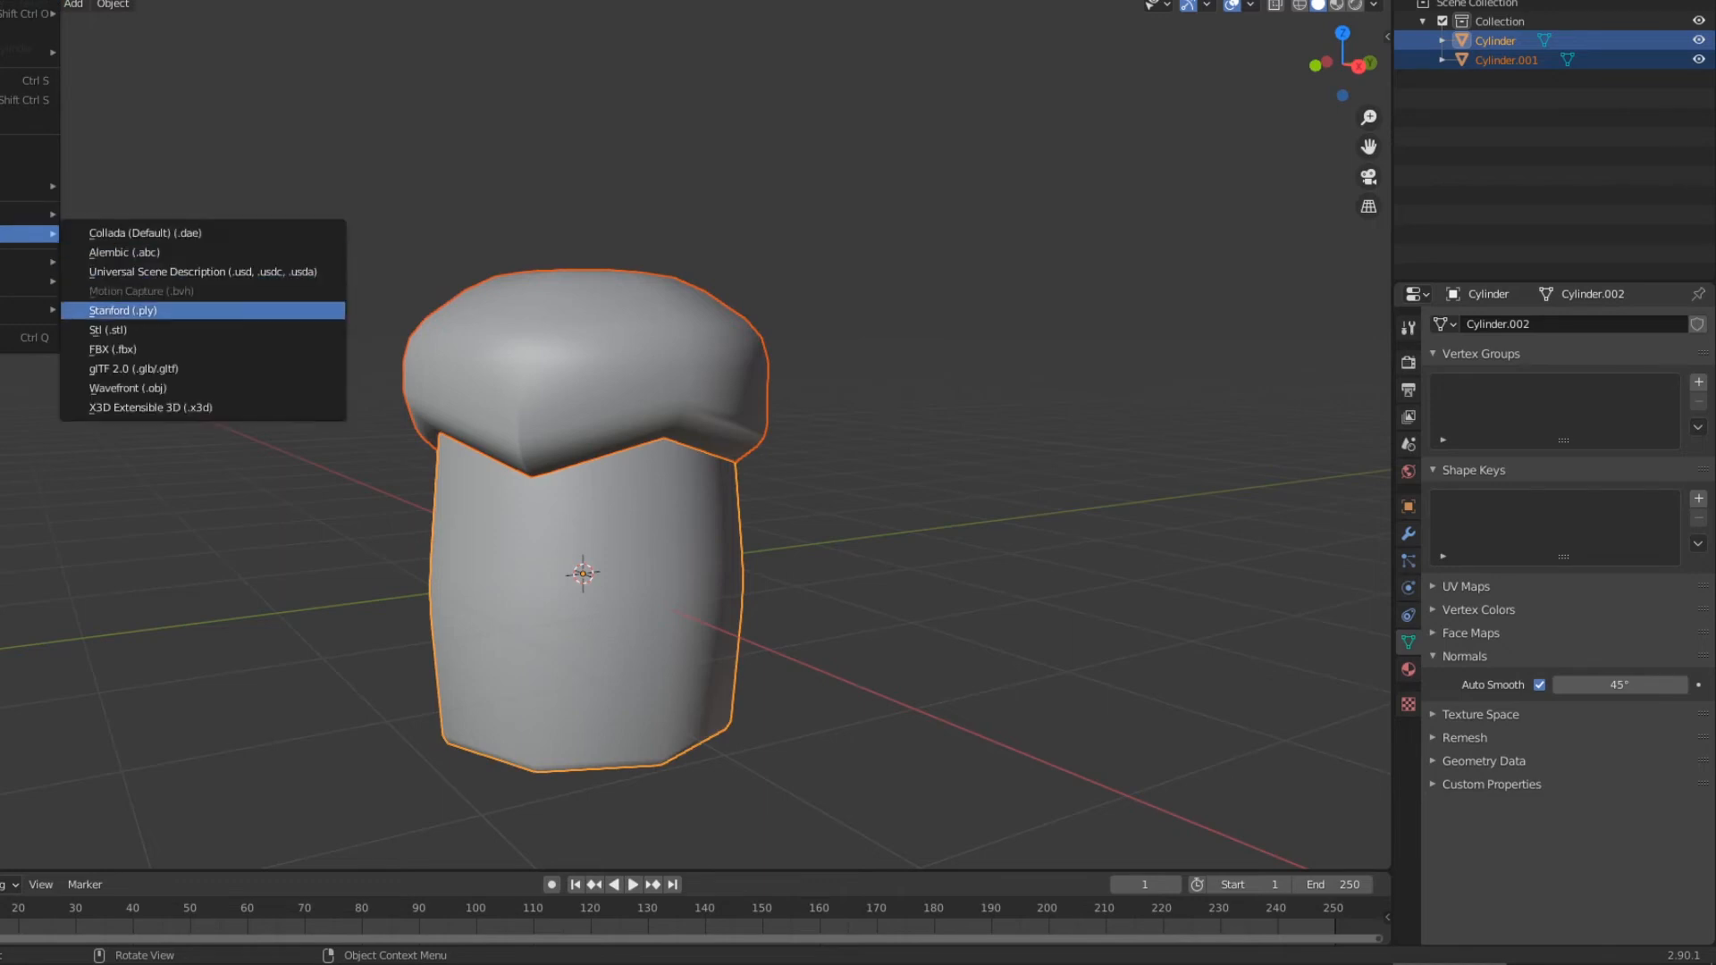
click(112, 348)
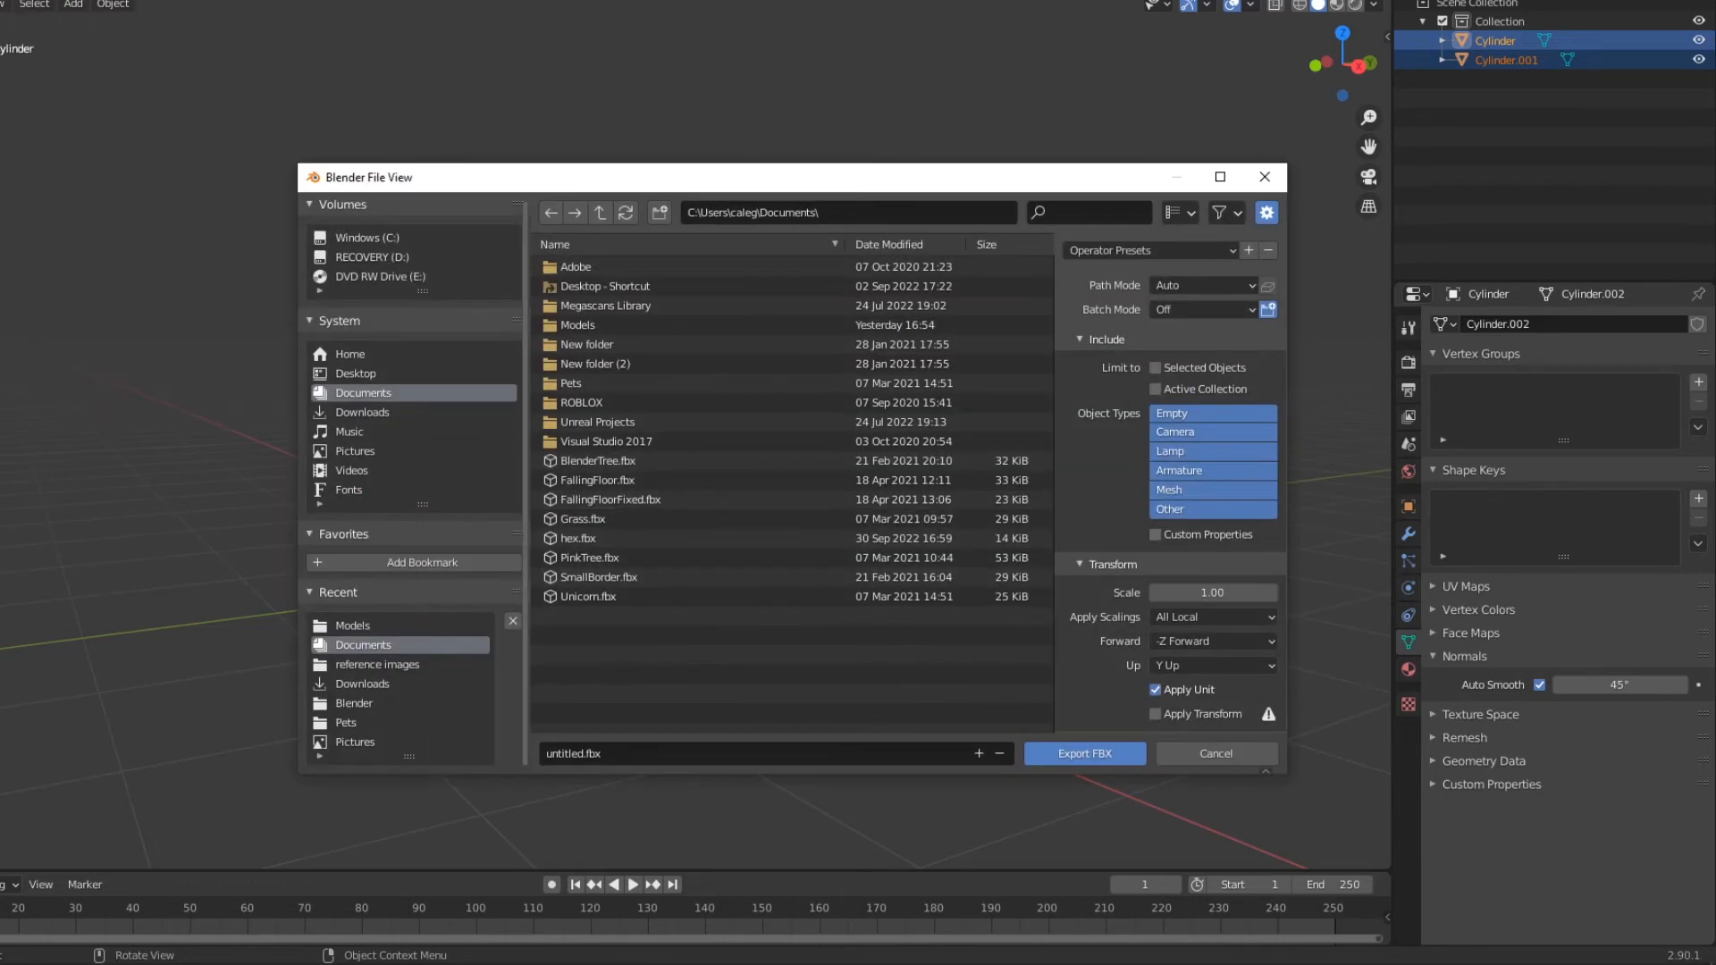
click(573, 754)
double_click(573, 753)
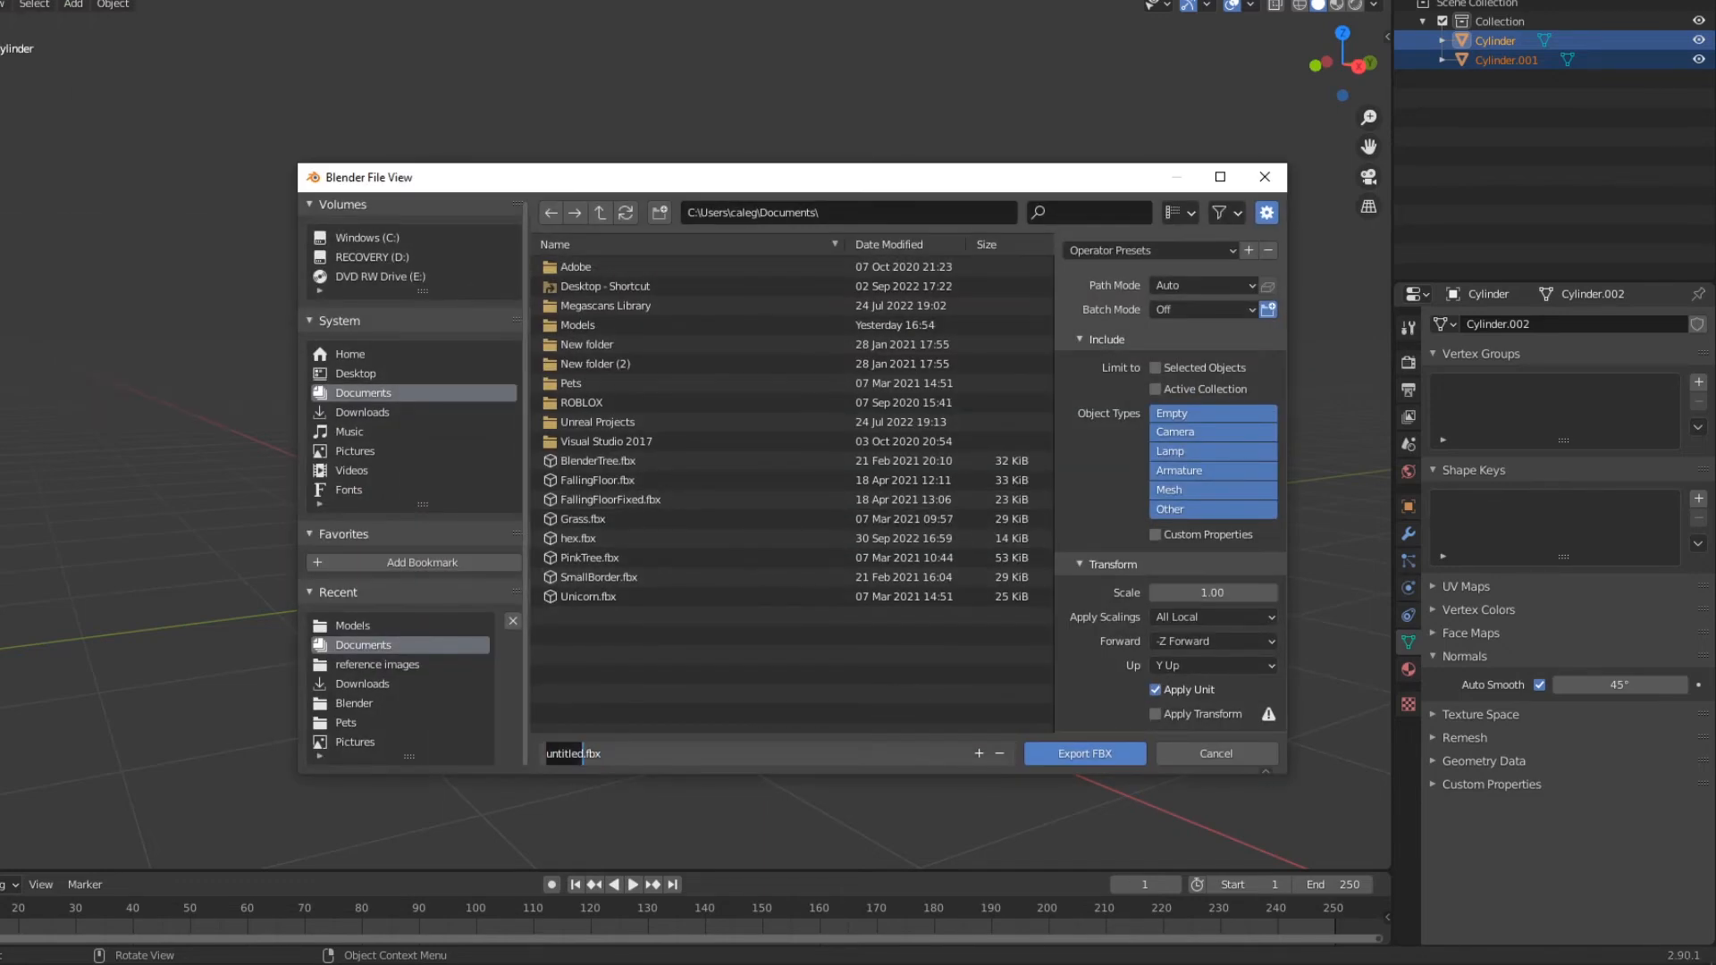
text(youtubeborder)
key(Return)
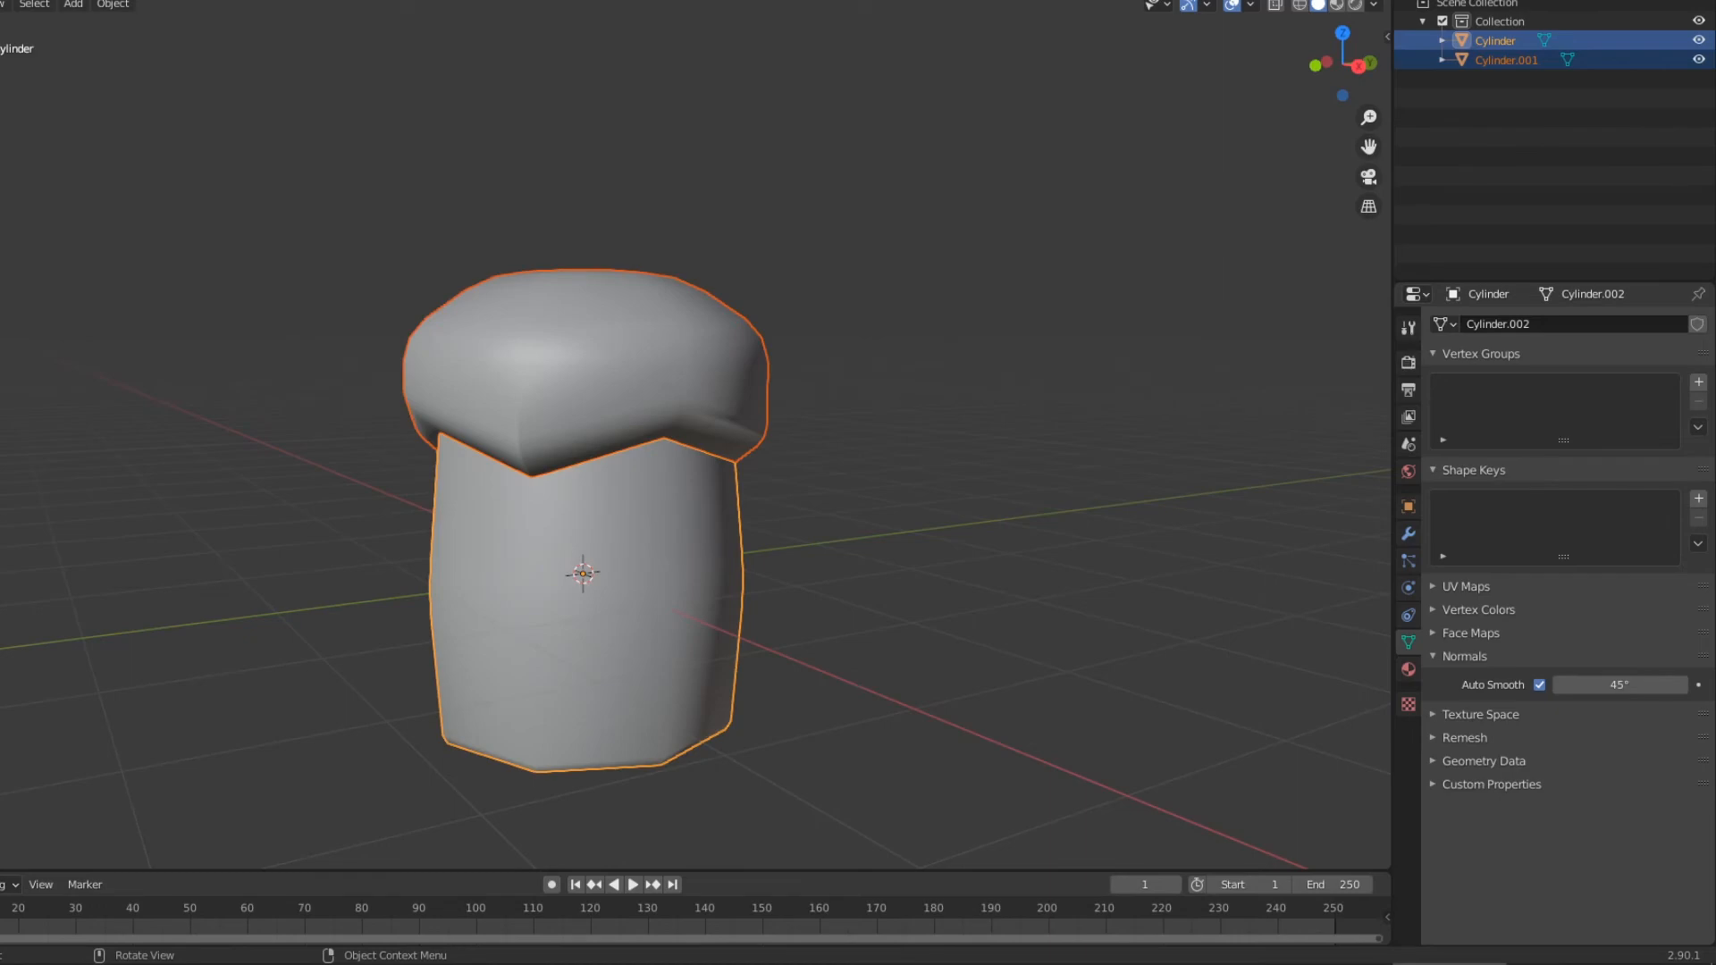
Switch to Roblox Studio and open the Meshes folder in the Asset Manager.
key(alt+Tab)
key(alt+Tab)
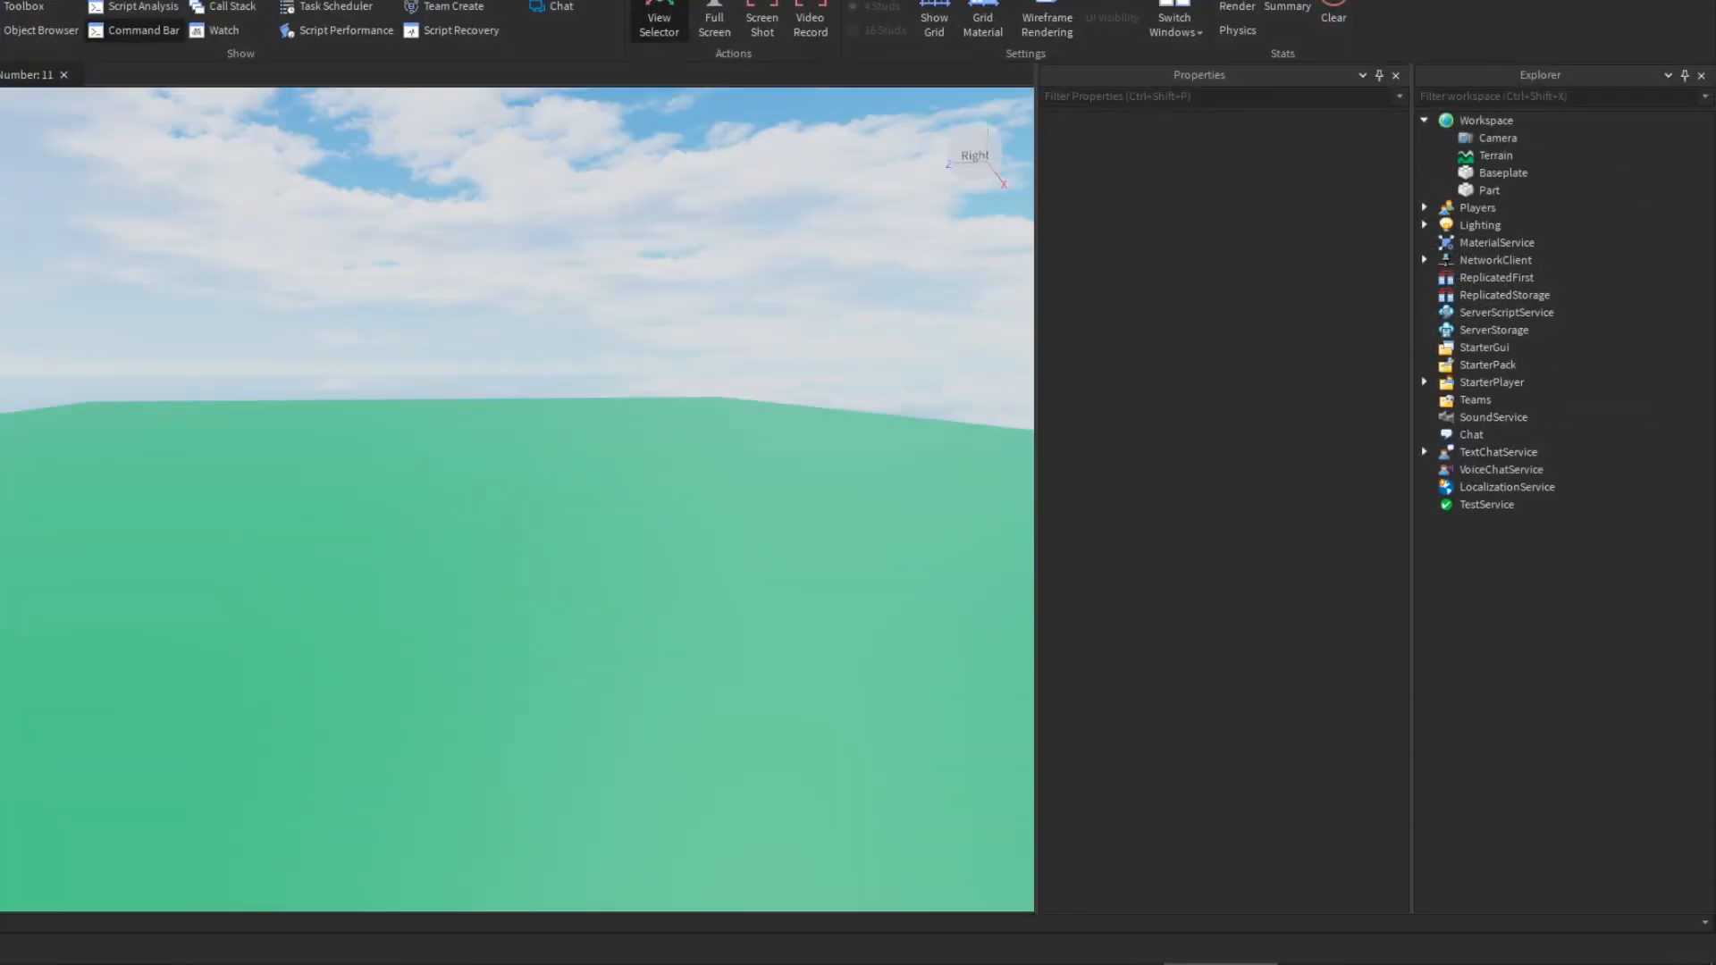
scroll(516, 499, up, 2)
mouse_move(516, 499)
right_down()
mouse_move(608, 481)
mouse_move(518, 482)
right_up()
scroll(517, 499, down, 2)
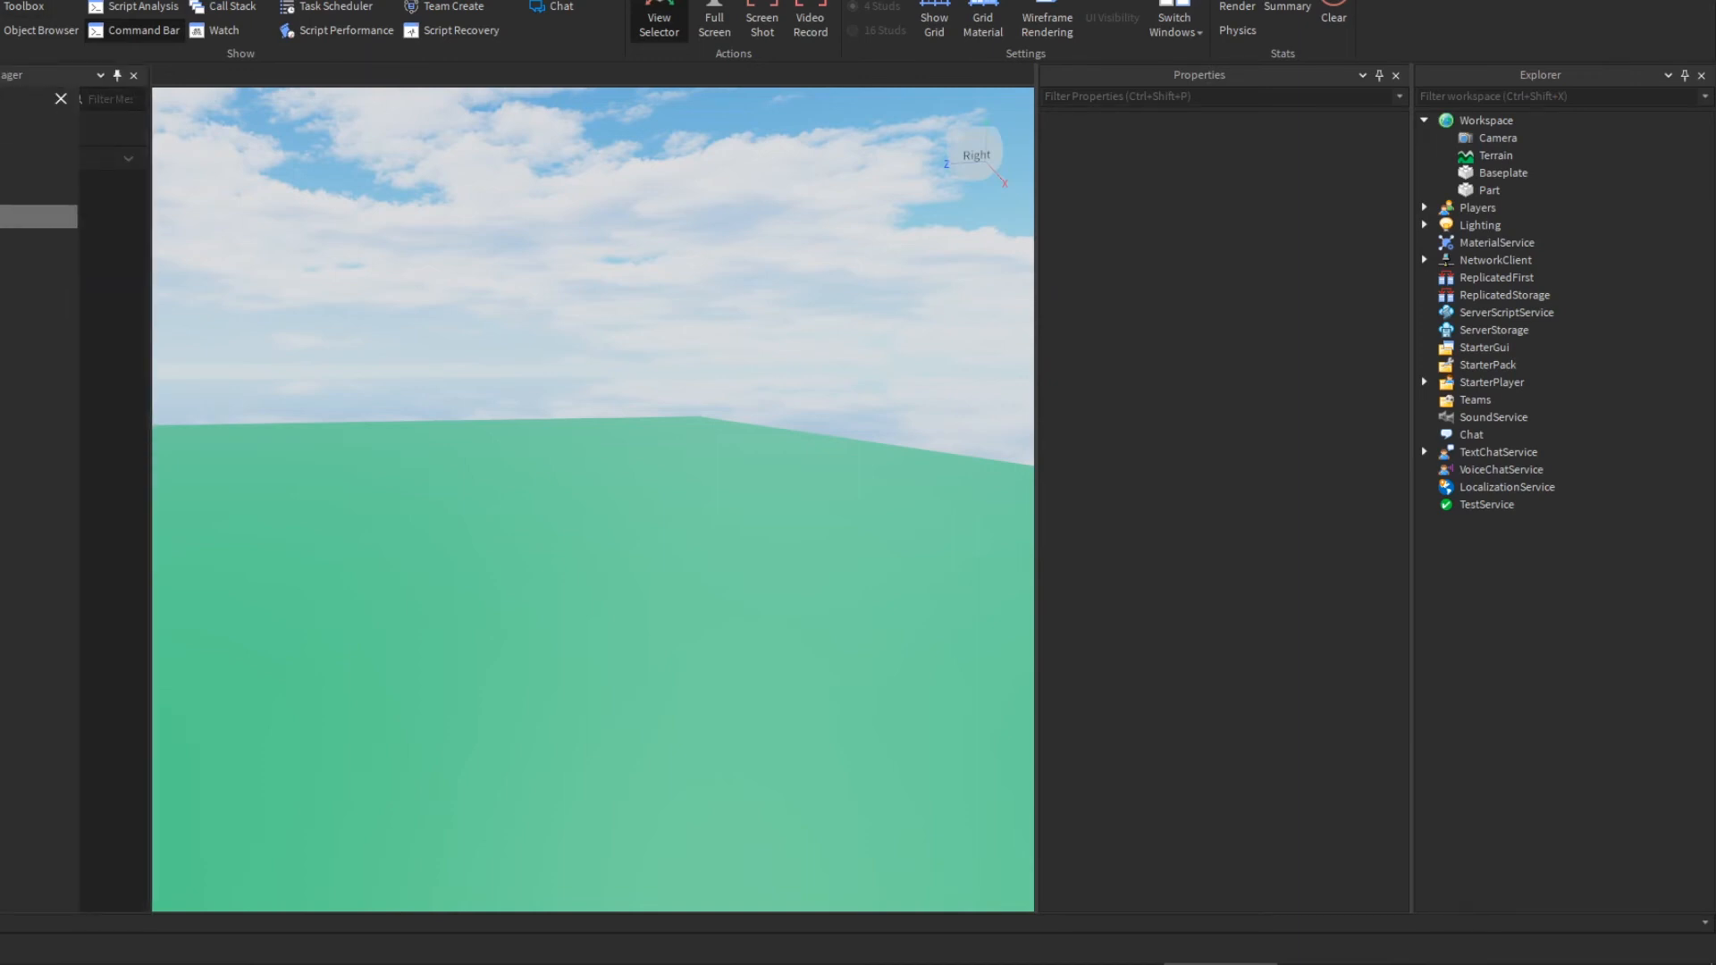
click(9, 193)
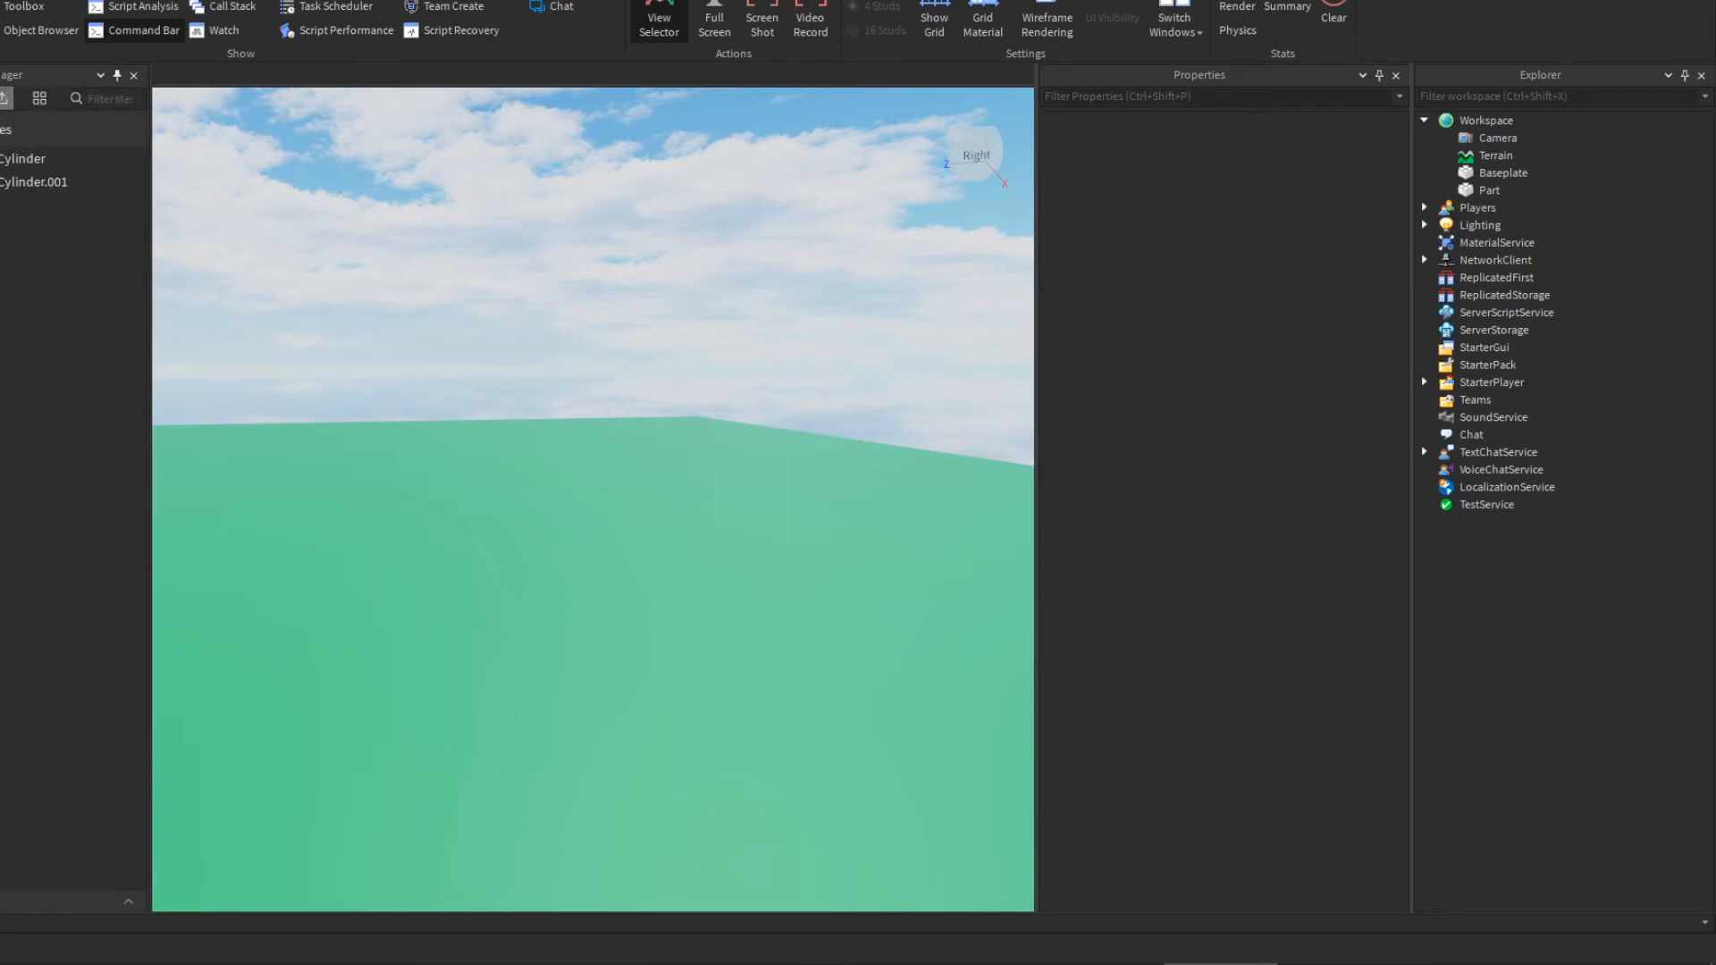
Import youtubeborder.fbx from the Documents folder, rescaling it if too large, reversing inward-pointing normals and keeping the meshes separate.
click(4, 98)
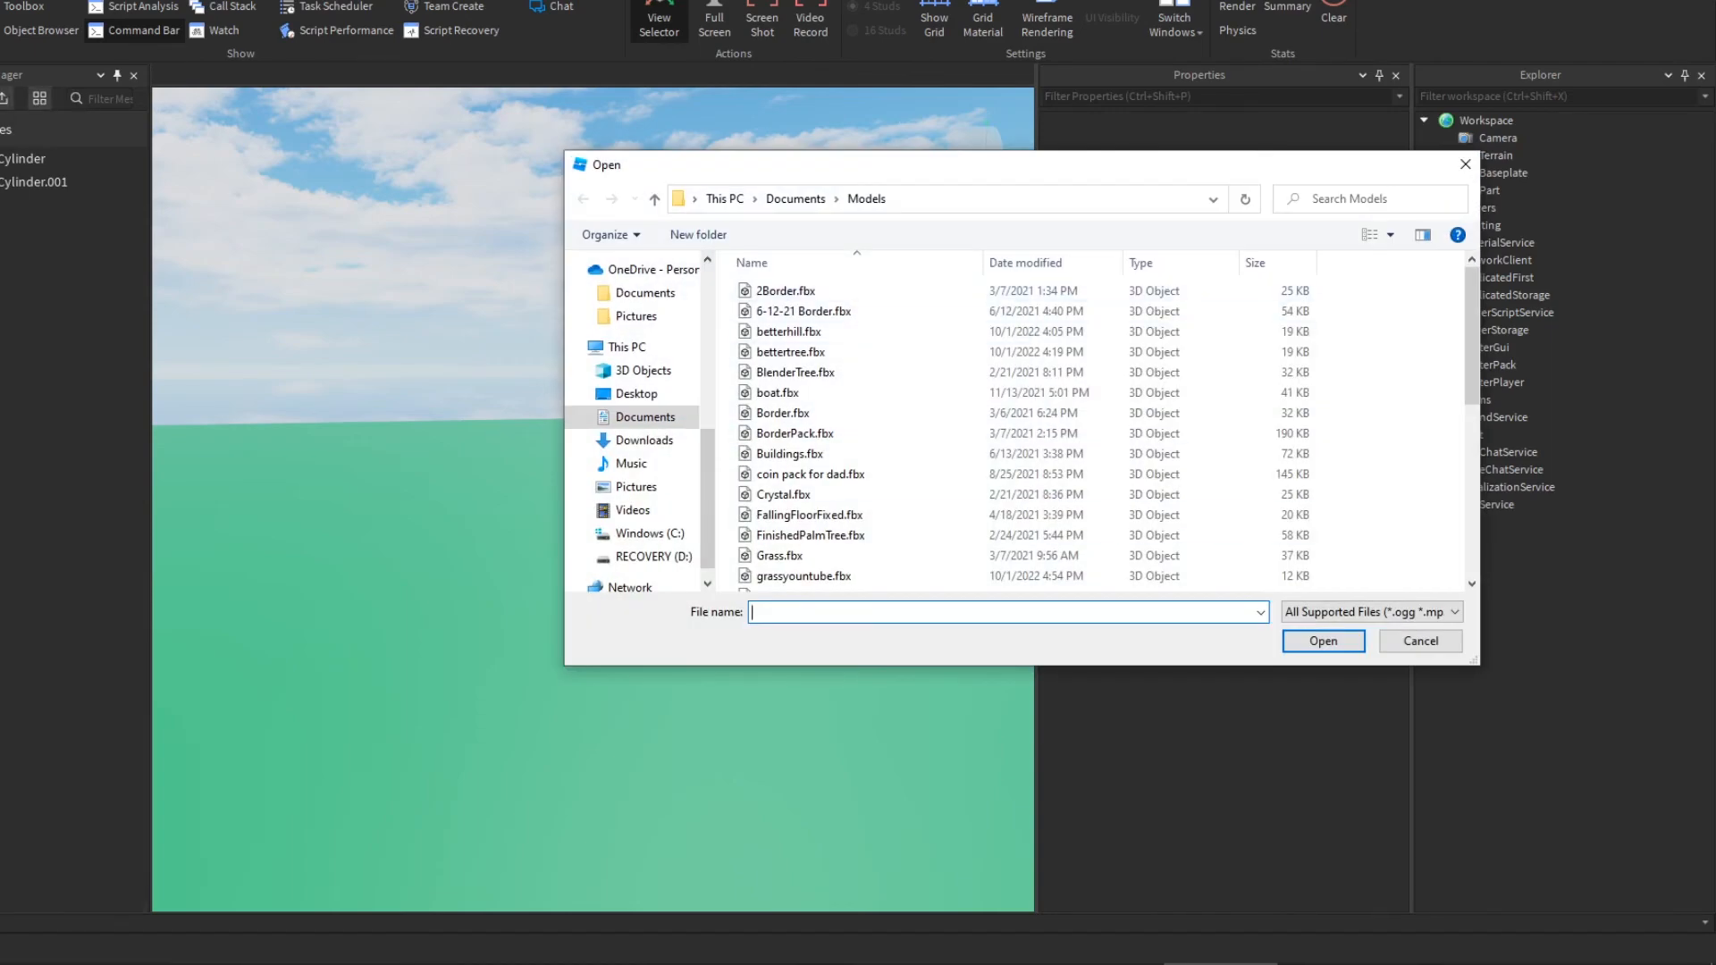
click(645, 416)
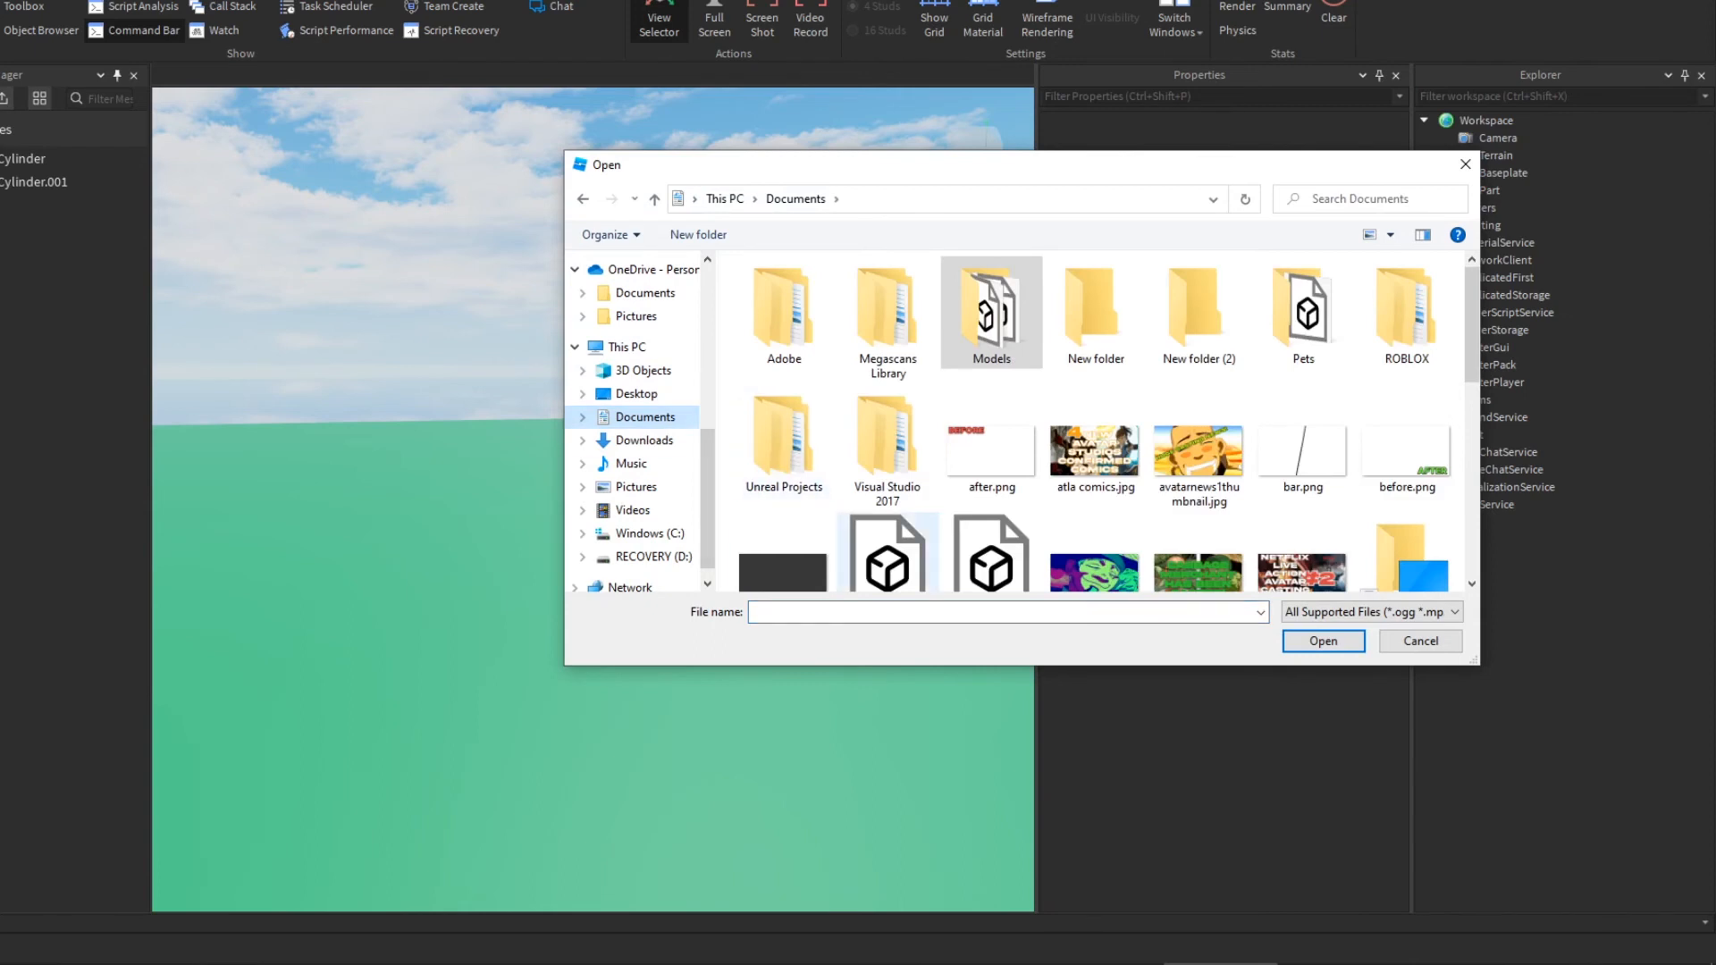
text(yout)
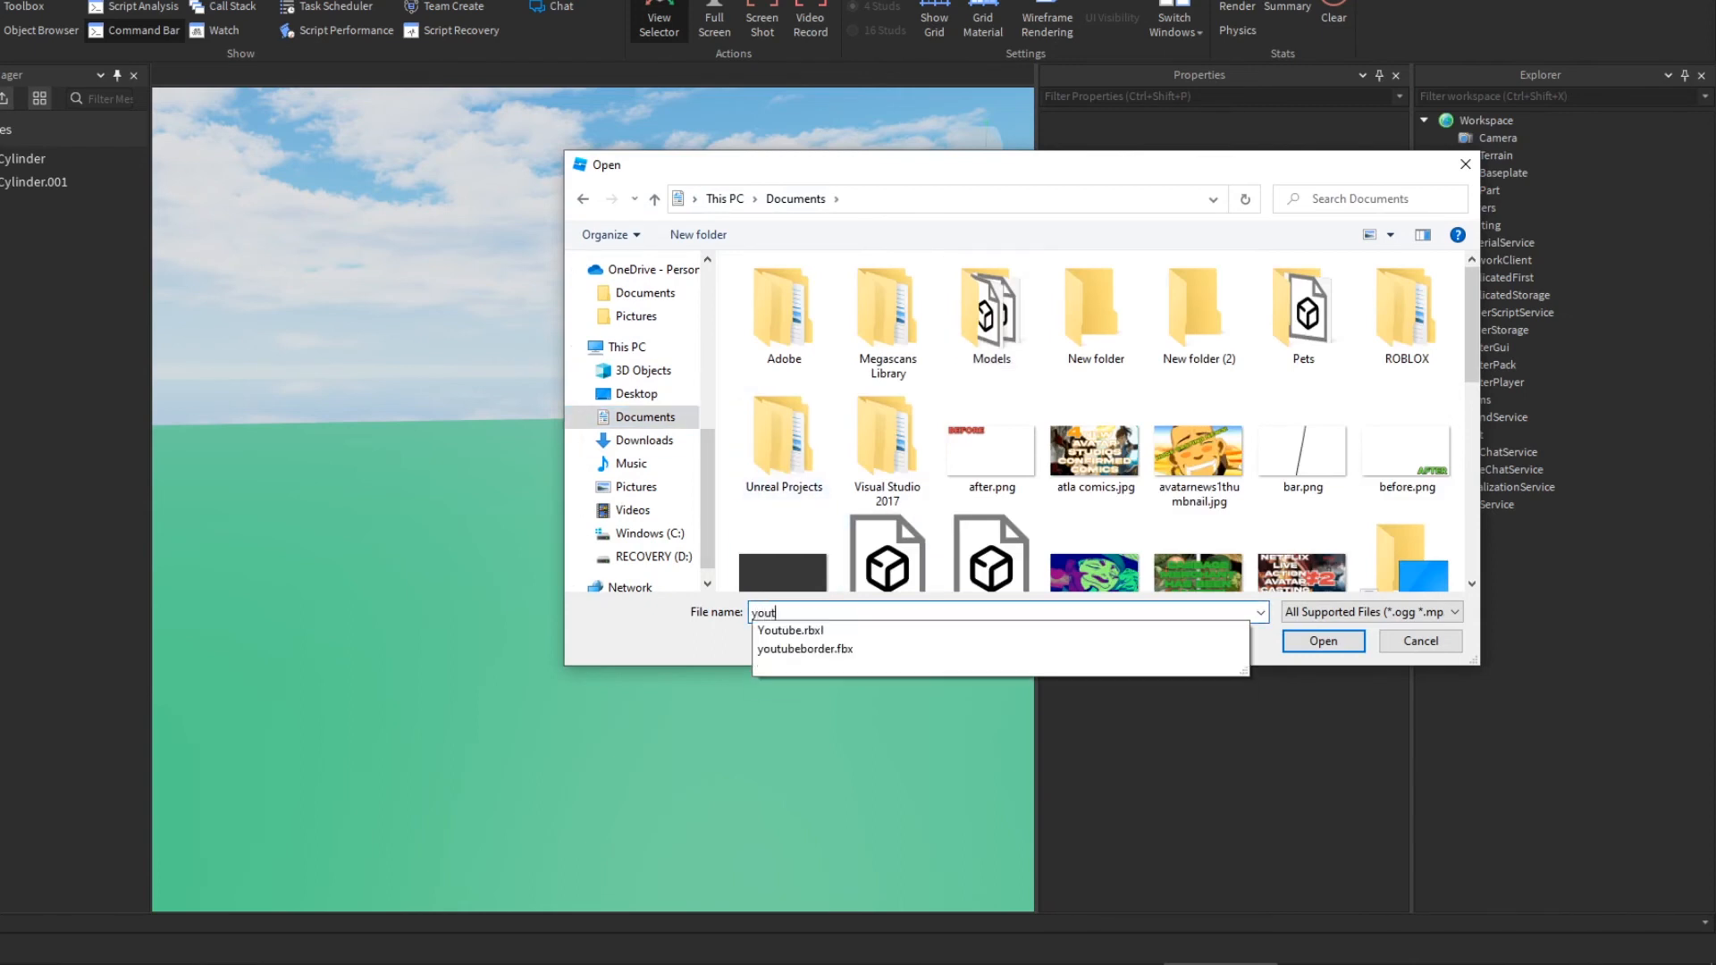
text(ube)
click(804, 649)
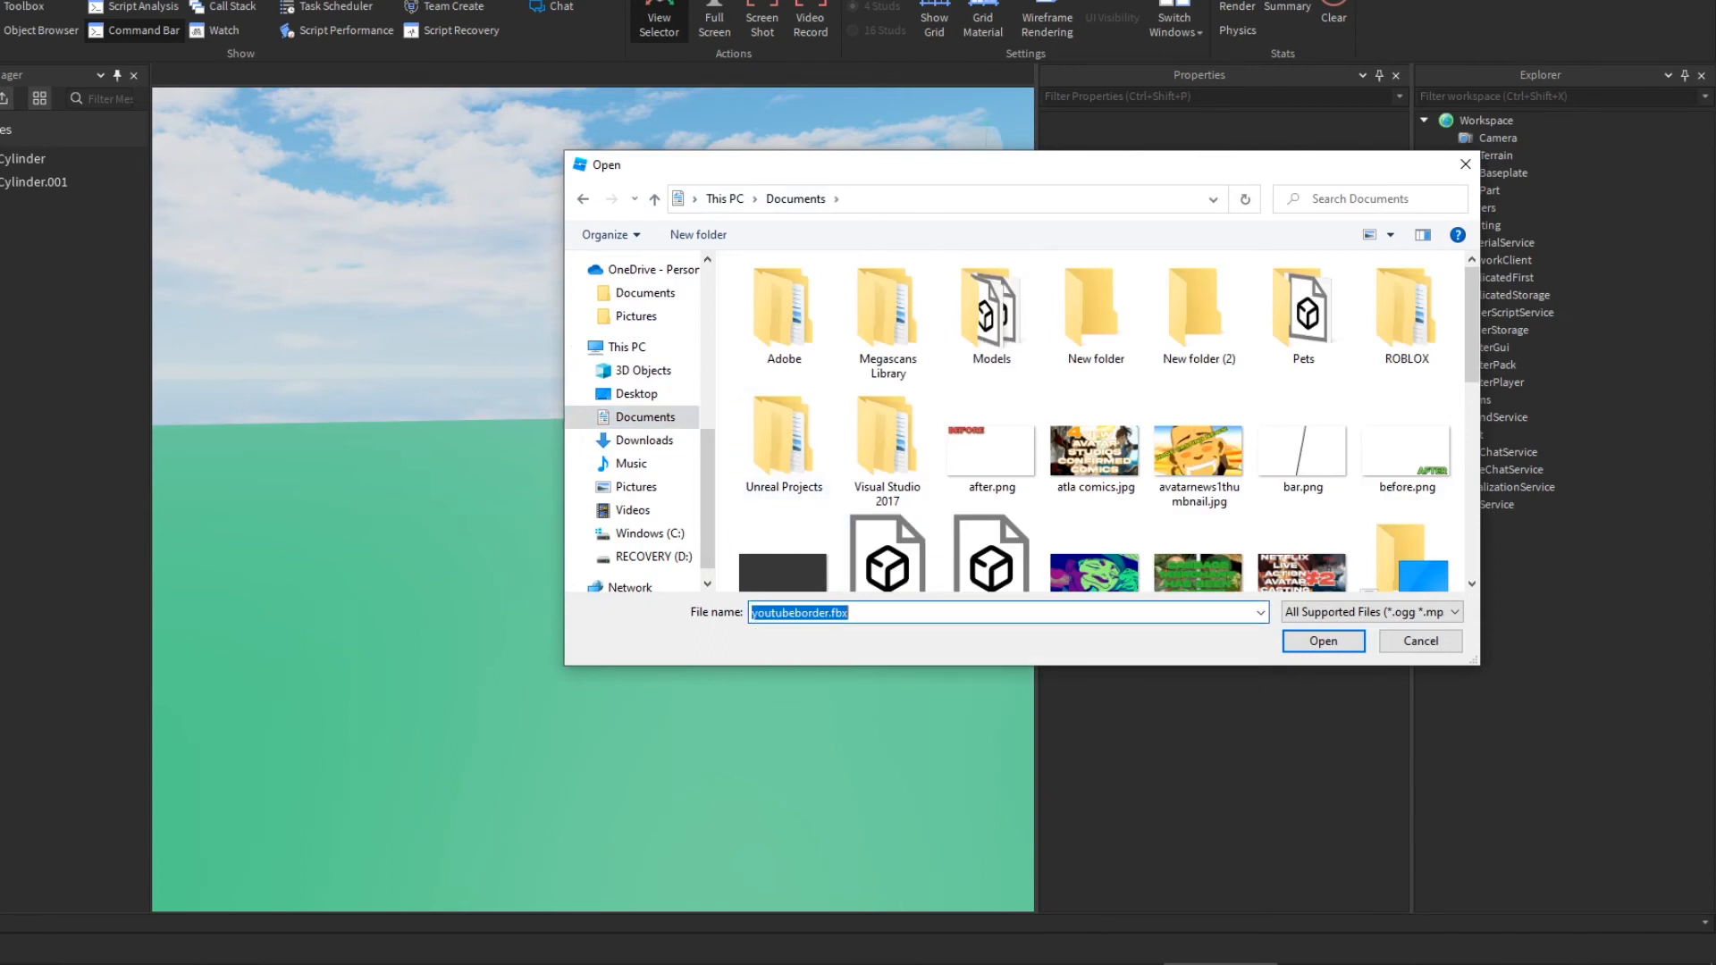
click(1323, 642)
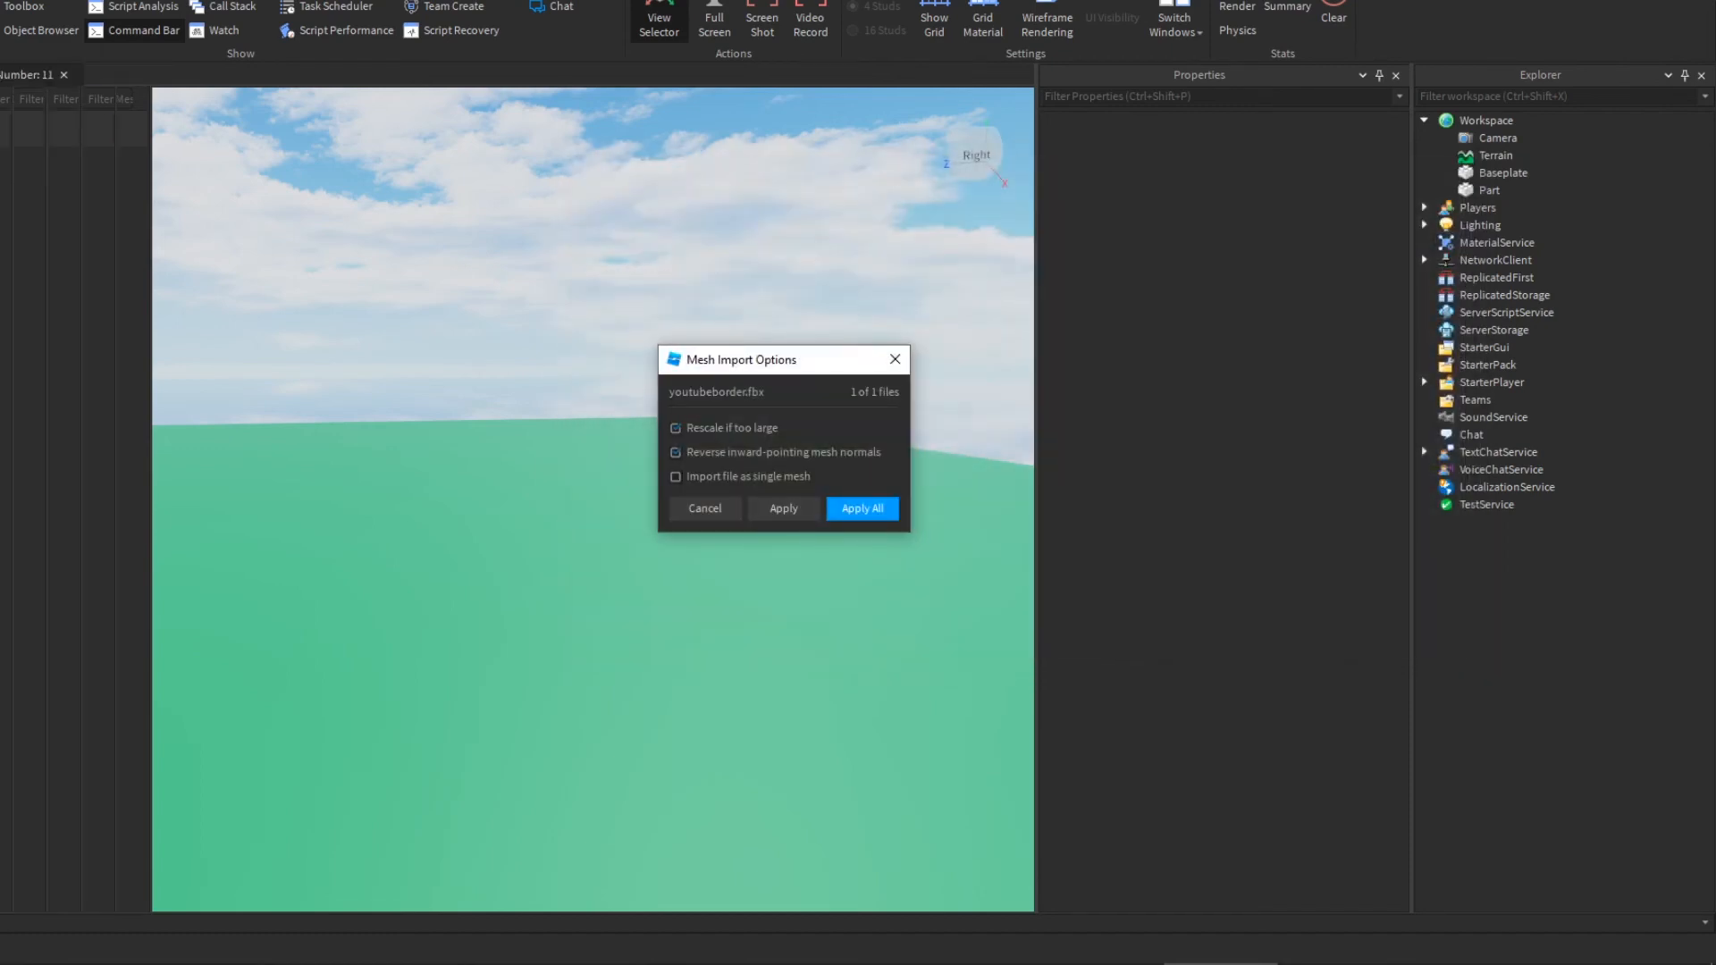
click(783, 508)
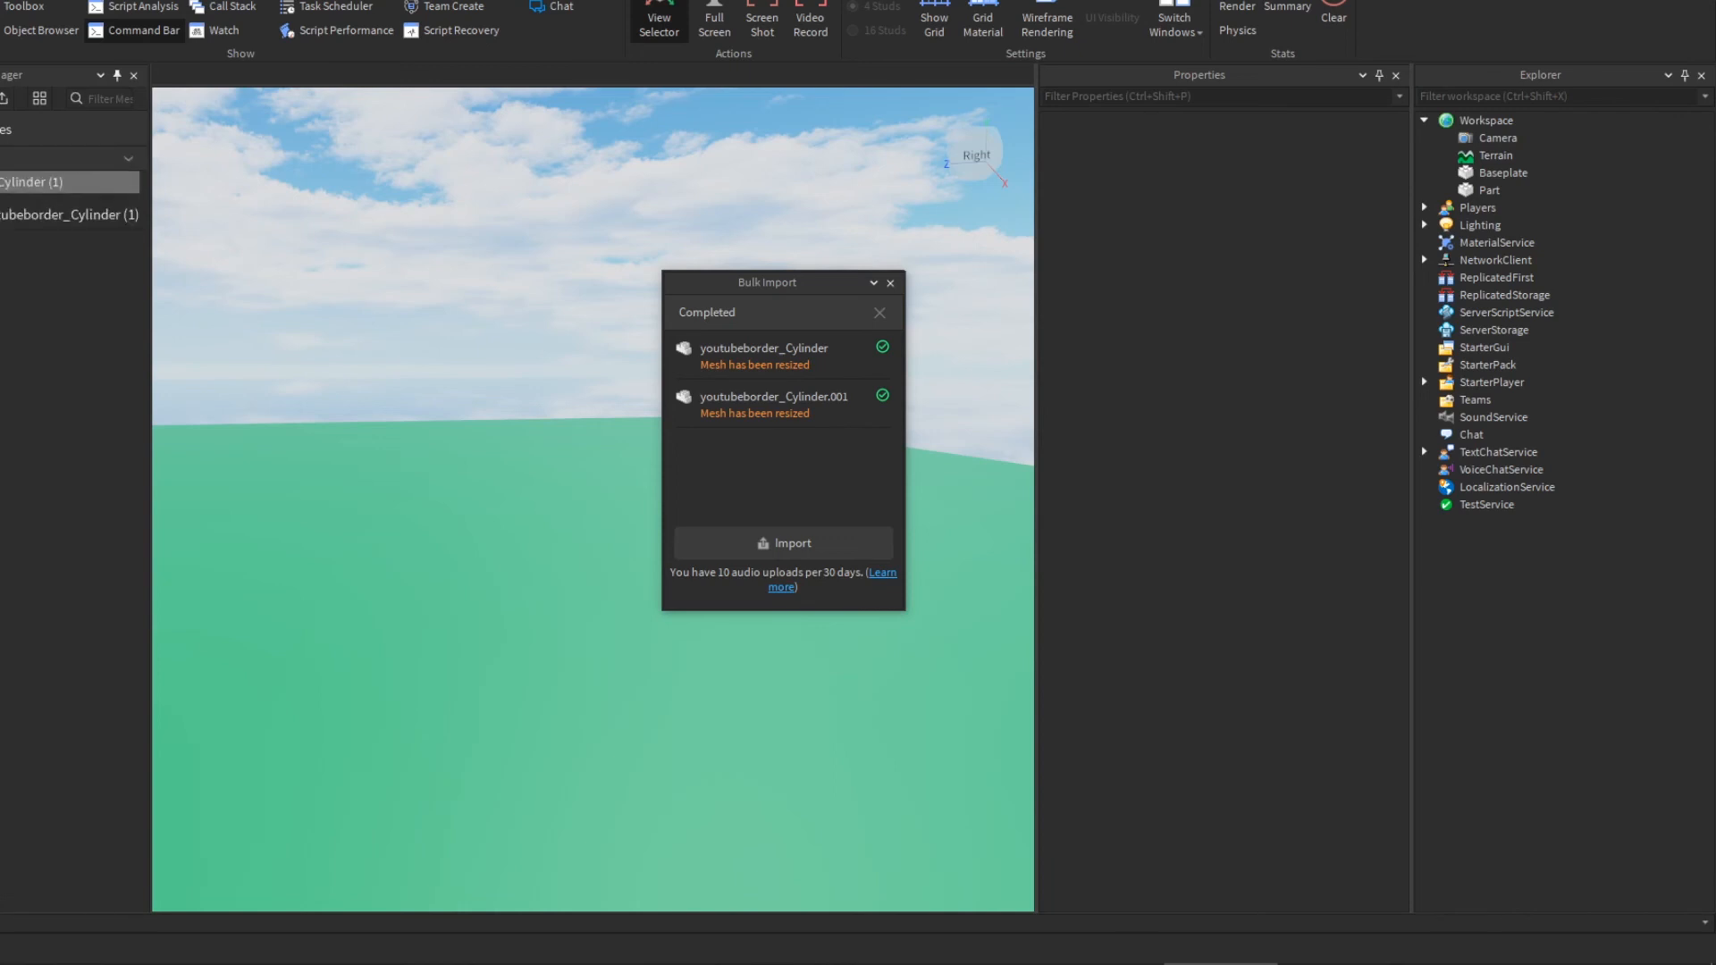
Insert both imported youtubeborder cylinder meshes into the workspace and close the Bulk Import window and Asset Manager.
click(32, 183)
shift+click(31, 206)
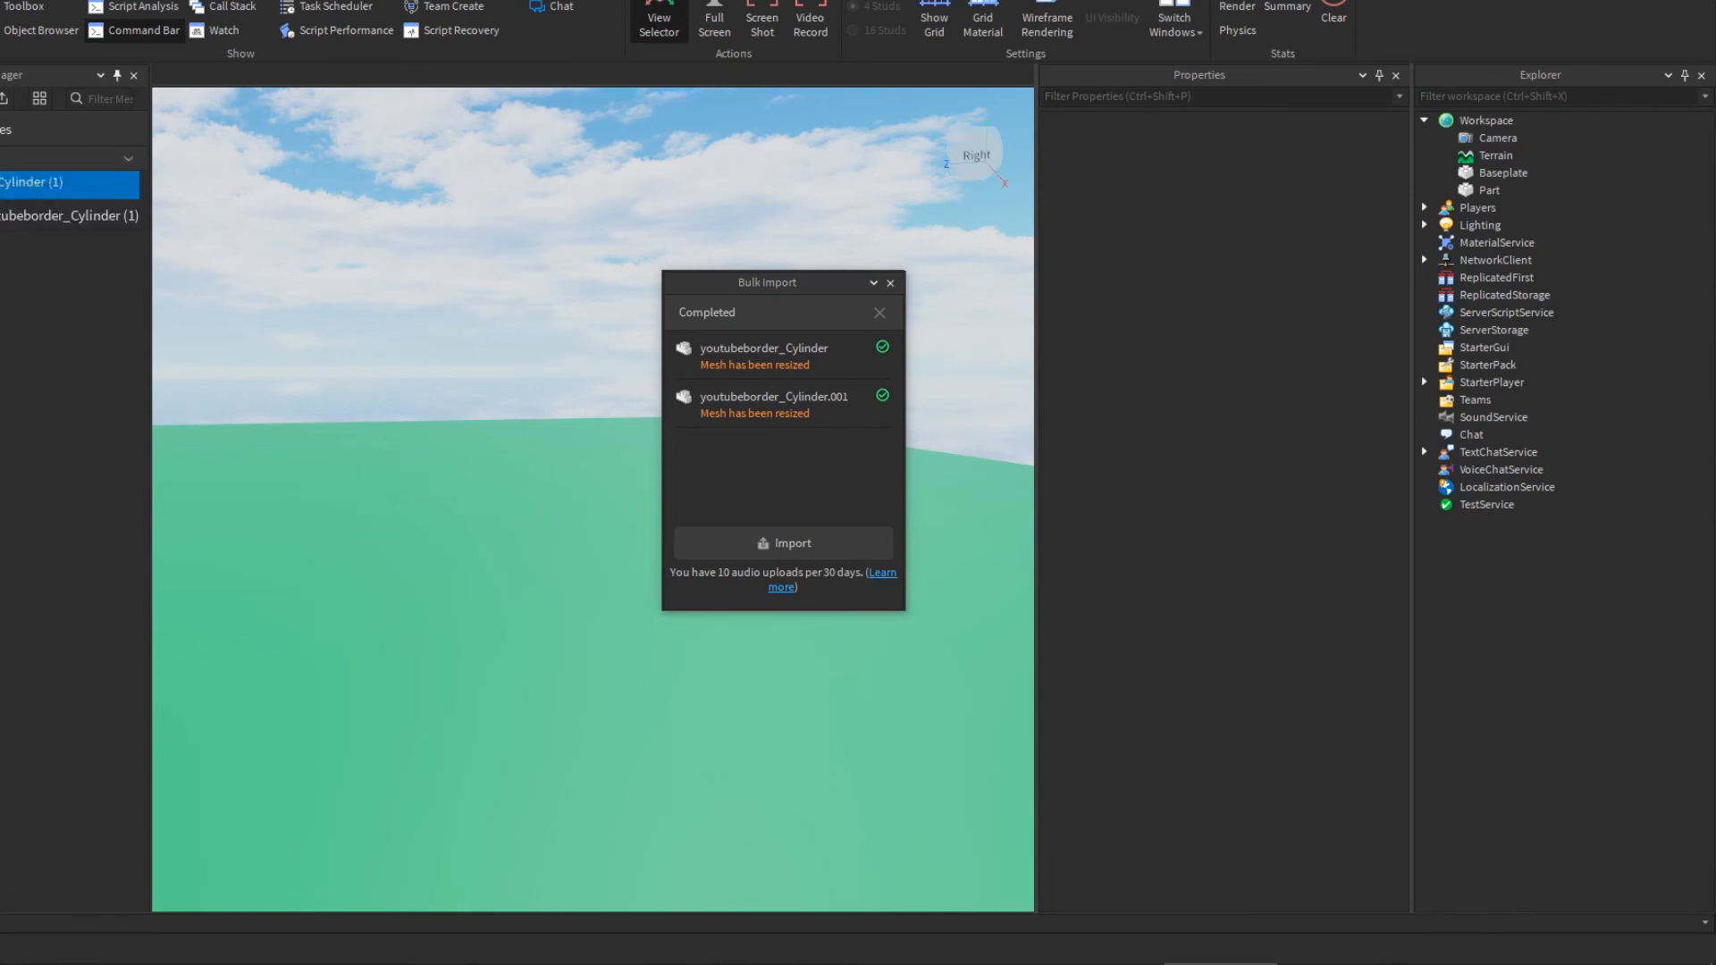
right_click(3, 185)
click(41, 218)
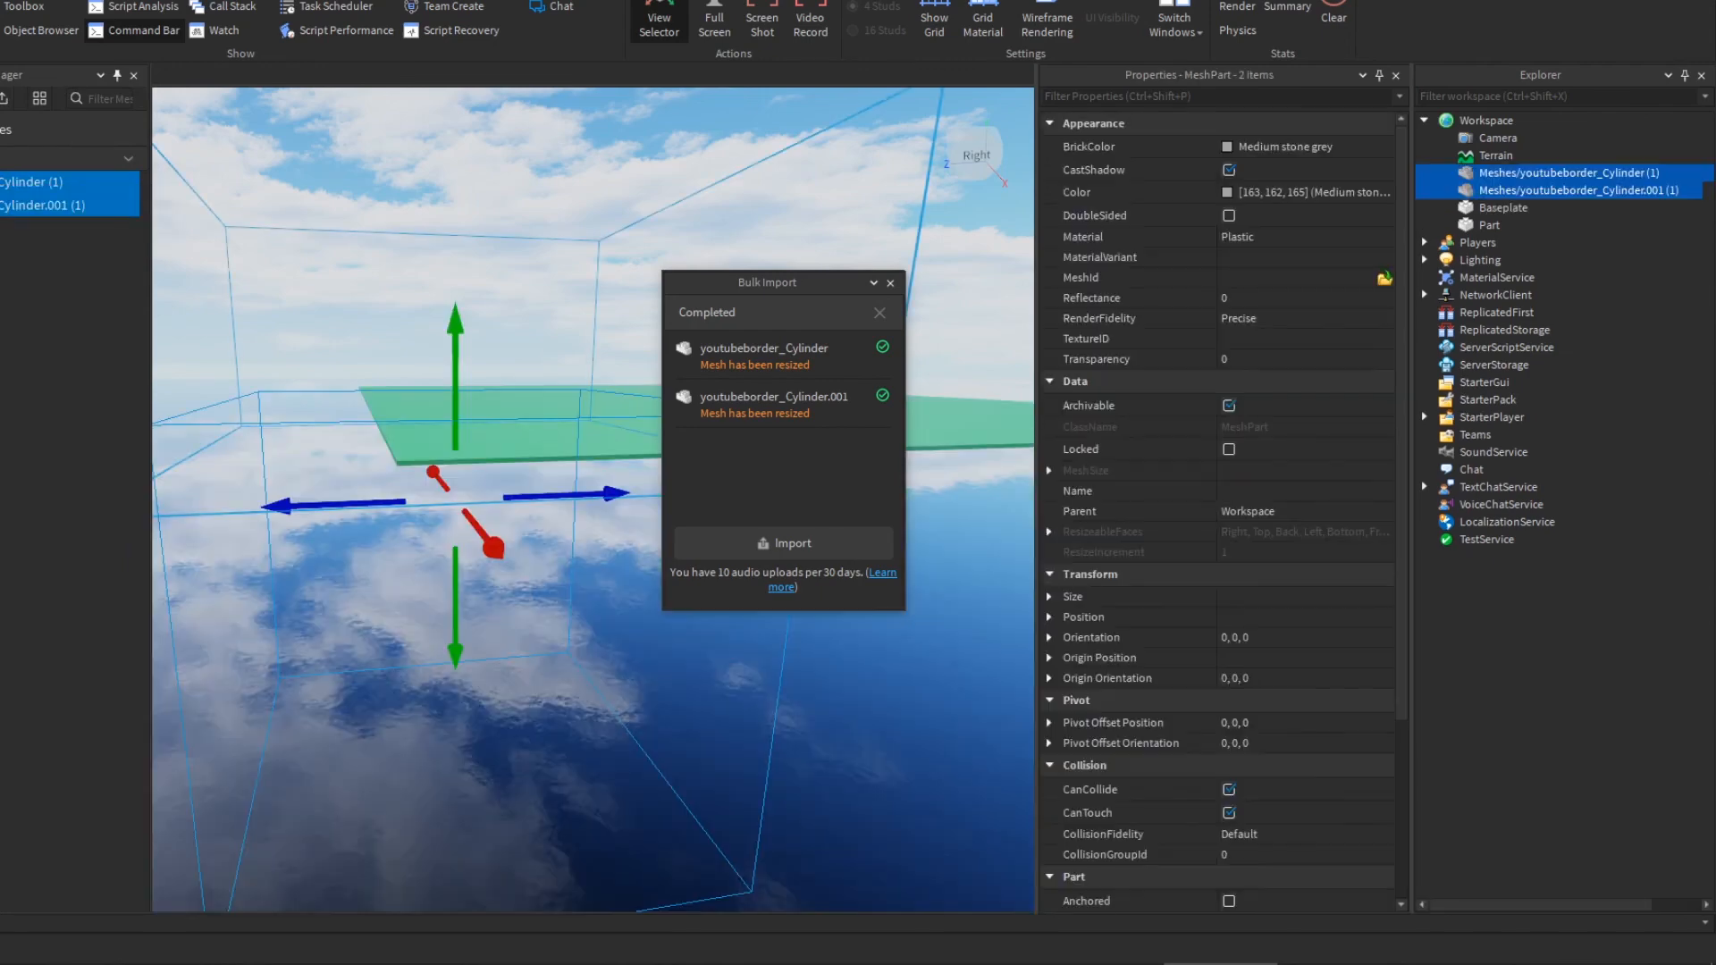
click(890, 284)
right_drag(500, 536, 572, 536)
click(134, 76)
Move the two selected meshes together so they sit over the green baseplate.
drag(188, 520, 840, 688)
drag(572, 536, 157, 353)
key(d)
right_drag(500, 536, 339, 473)
key(w)
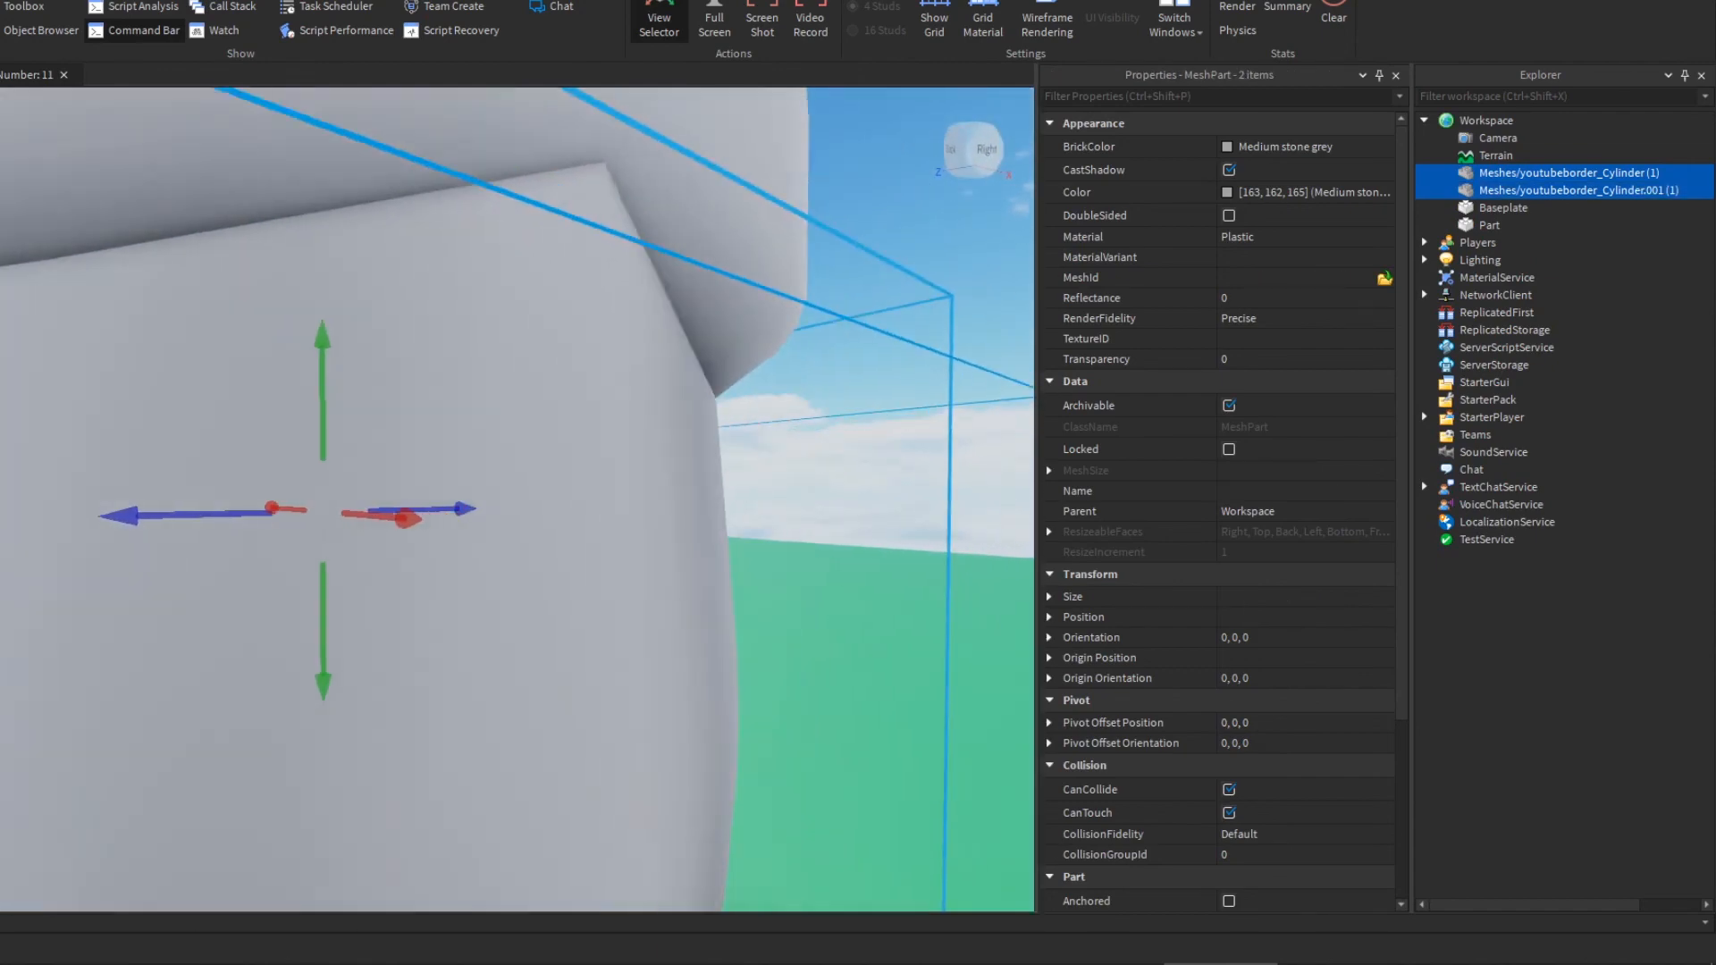
key(s)
Scale both meshes down together, lower them onto the baseplate's surface and deselect them.
key(ctrl+3)
key(ctrl+1)
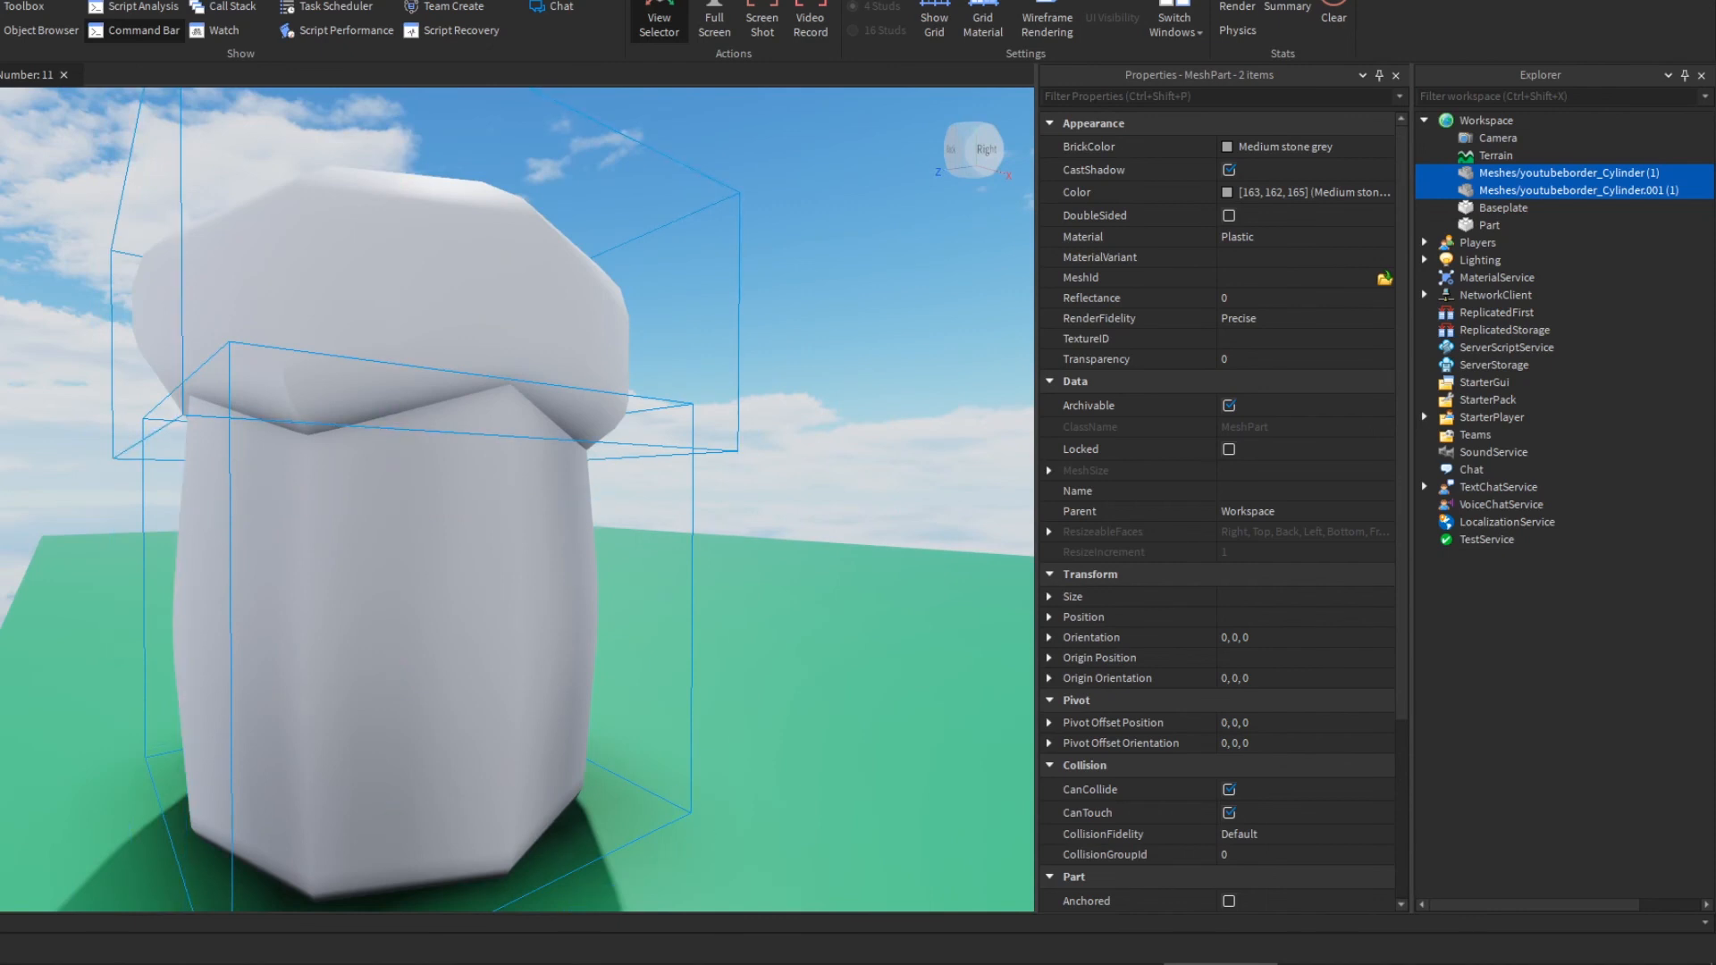
mouse_move(376, 572)
mouse_down()
mouse_move(347, 518)
mouse_move(347, 577)
mouse_up()
drag(349, 334, 349, 452)
click(411, 447)
Color the cap mesh Camo green.
right_drag(411, 447, 344, 478)
key(w)
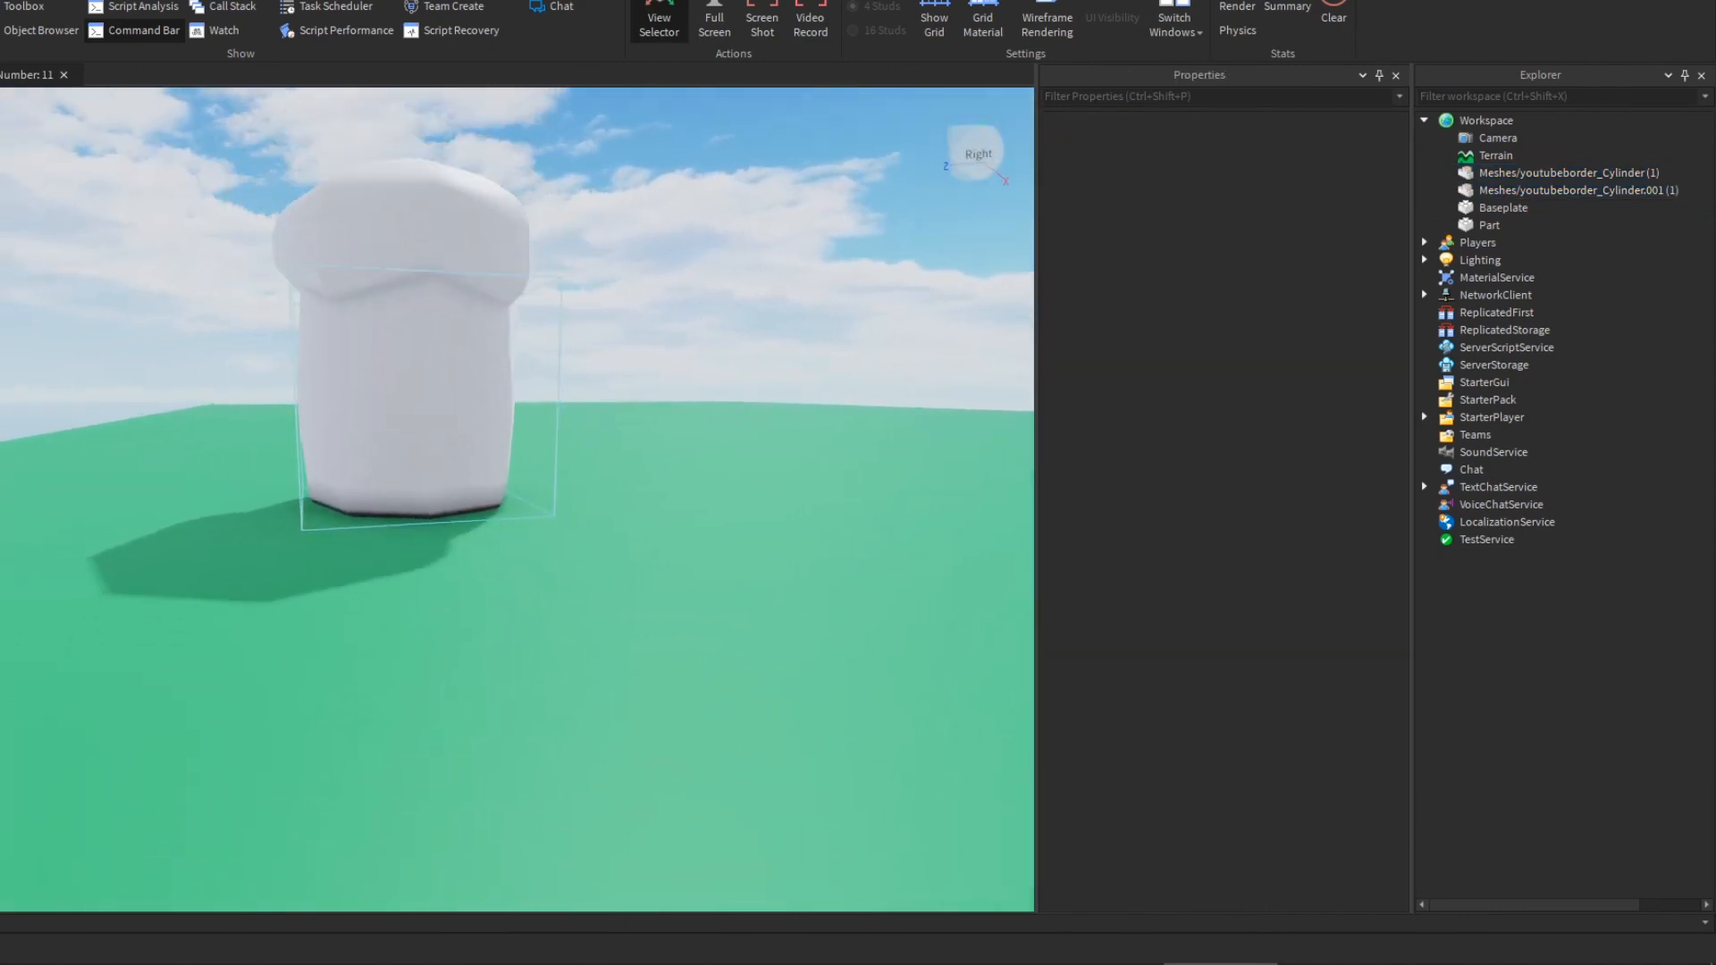
scroll(402, 394, down, 1)
click(406, 245)
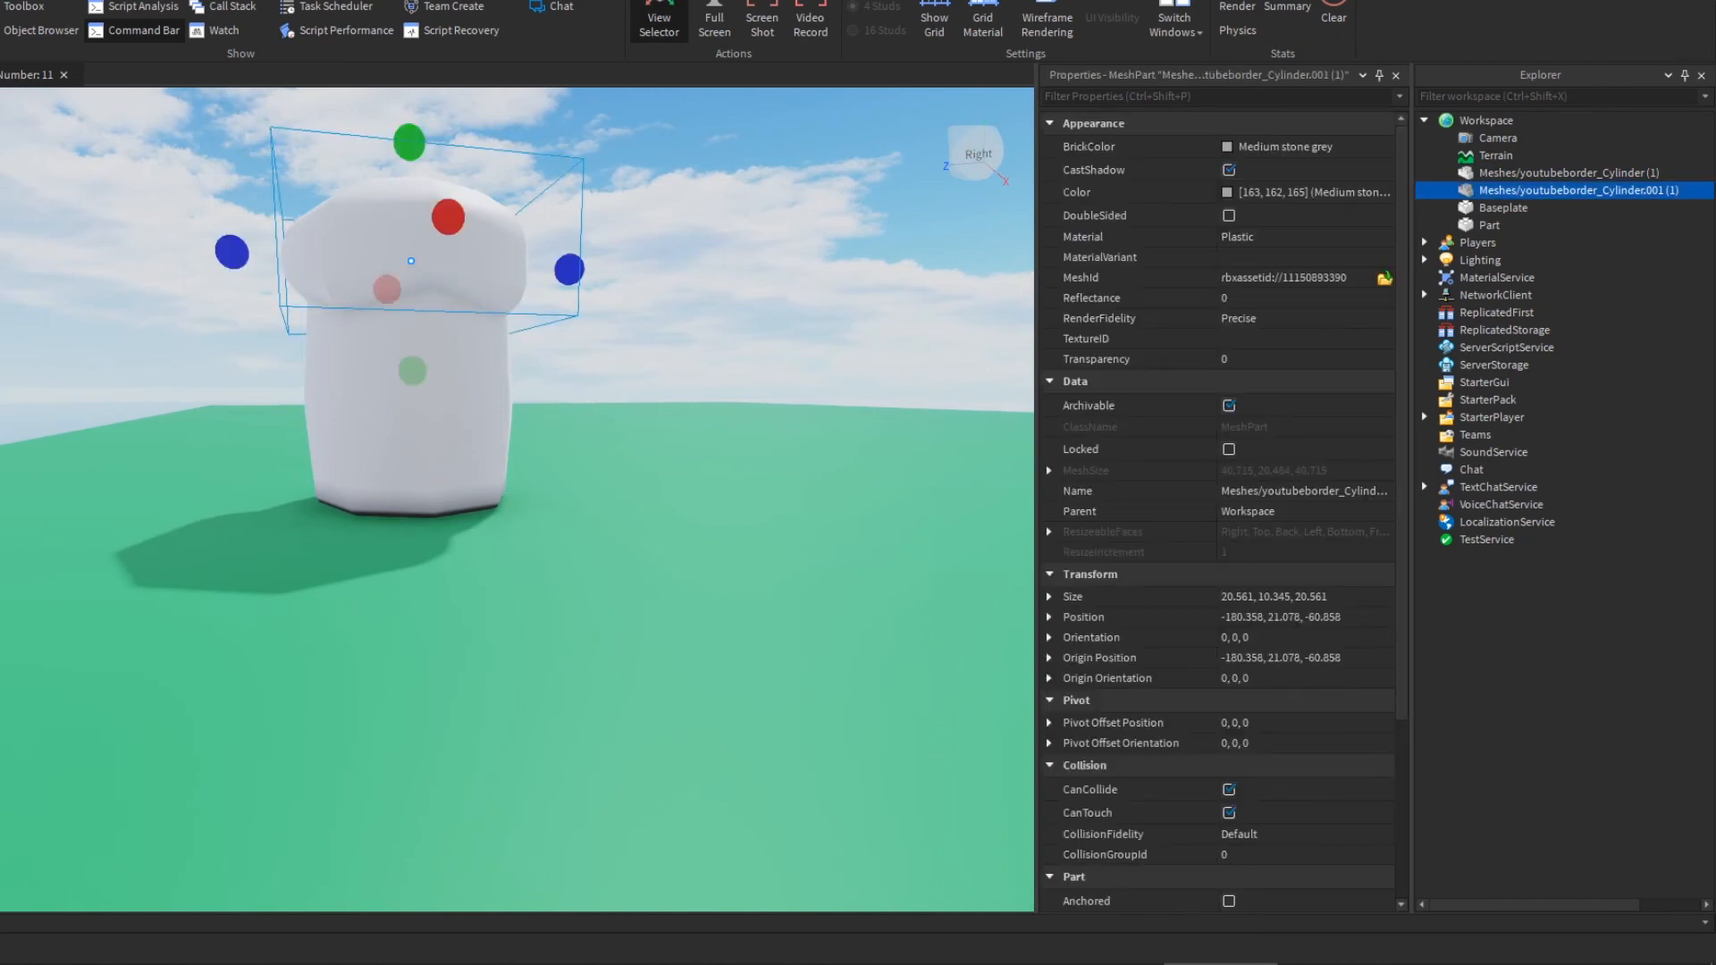
click(169, 2)
click(529, 7)
click(661, 294)
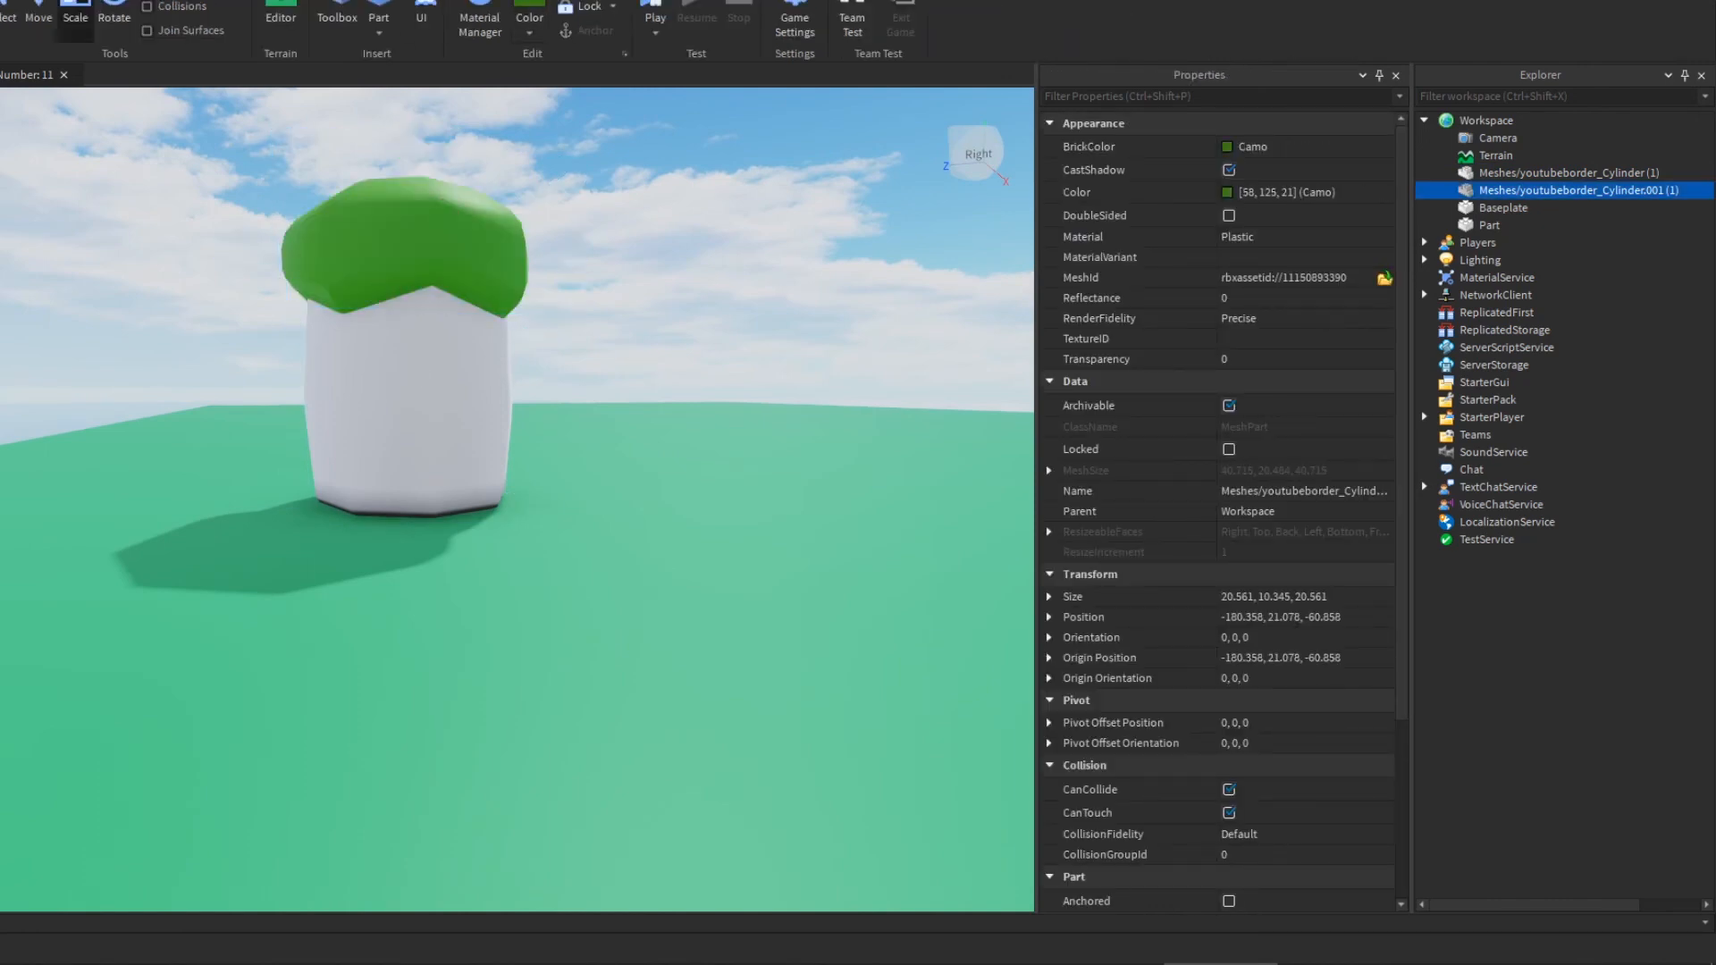
Color the body mesh below the cap Medium red.
key(w)
right_drag(406, 527, 398, 465)
key(s)
click(393, 635)
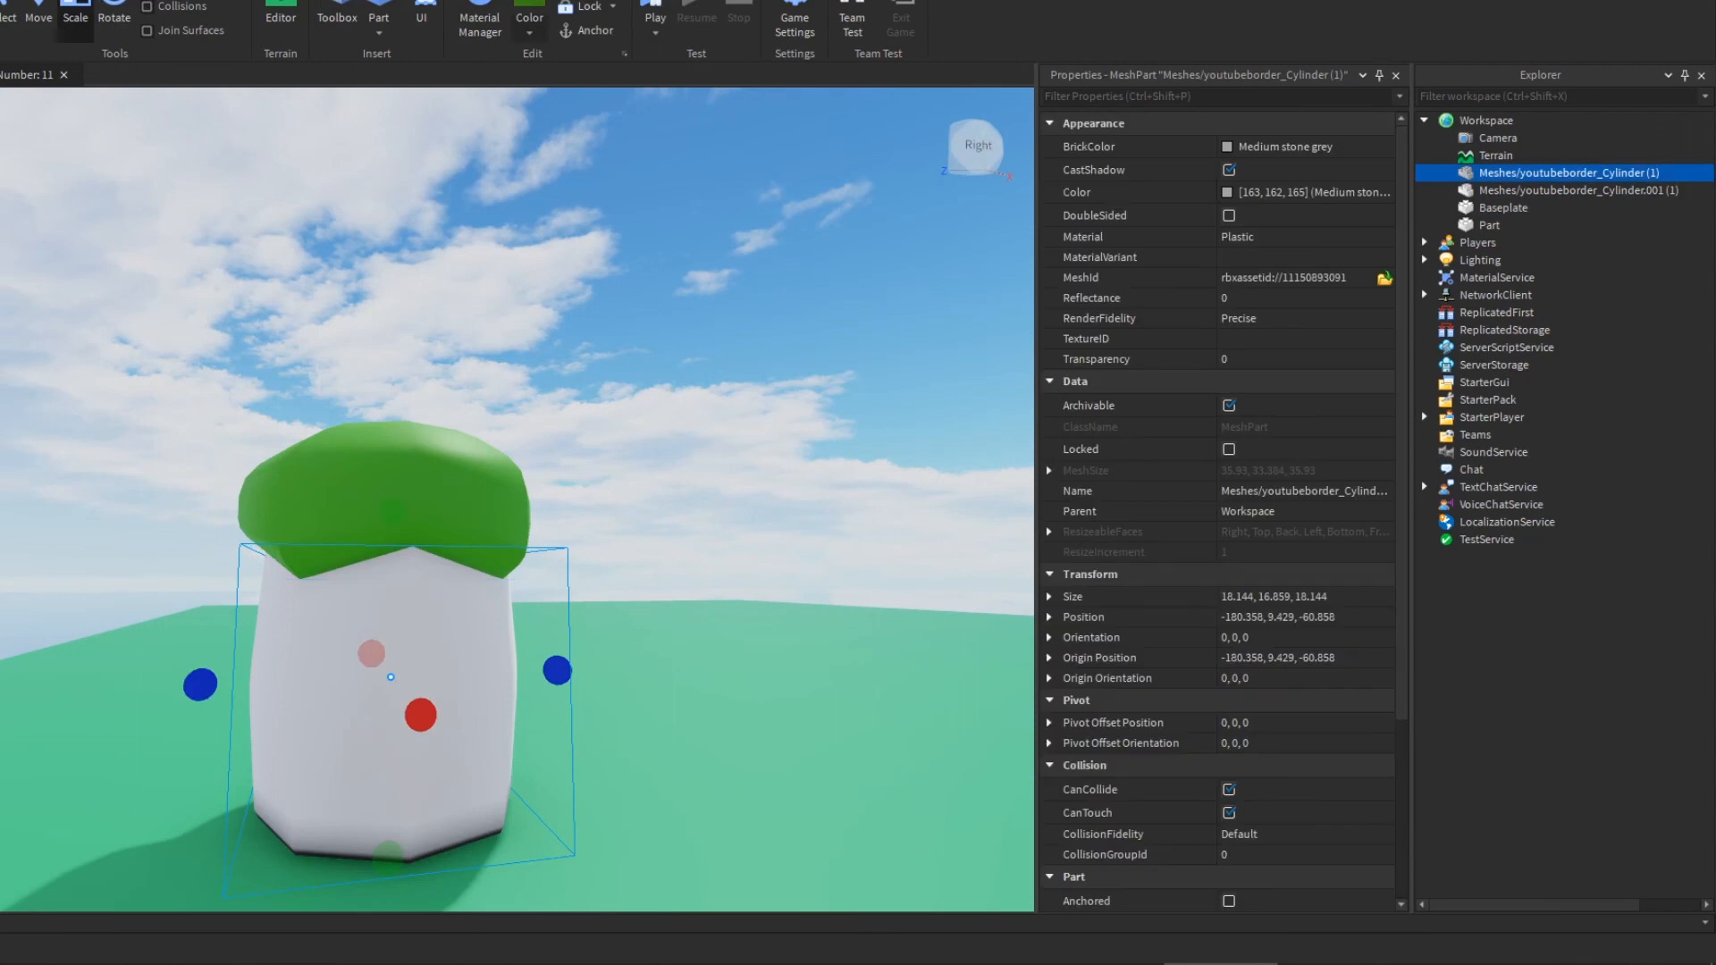
click(529, 33)
click(784, 275)
click(715, 322)
Stretch the body mesh upward to make it taller.
right_drag(714, 322, 670, 404)
key(s)
key(d)
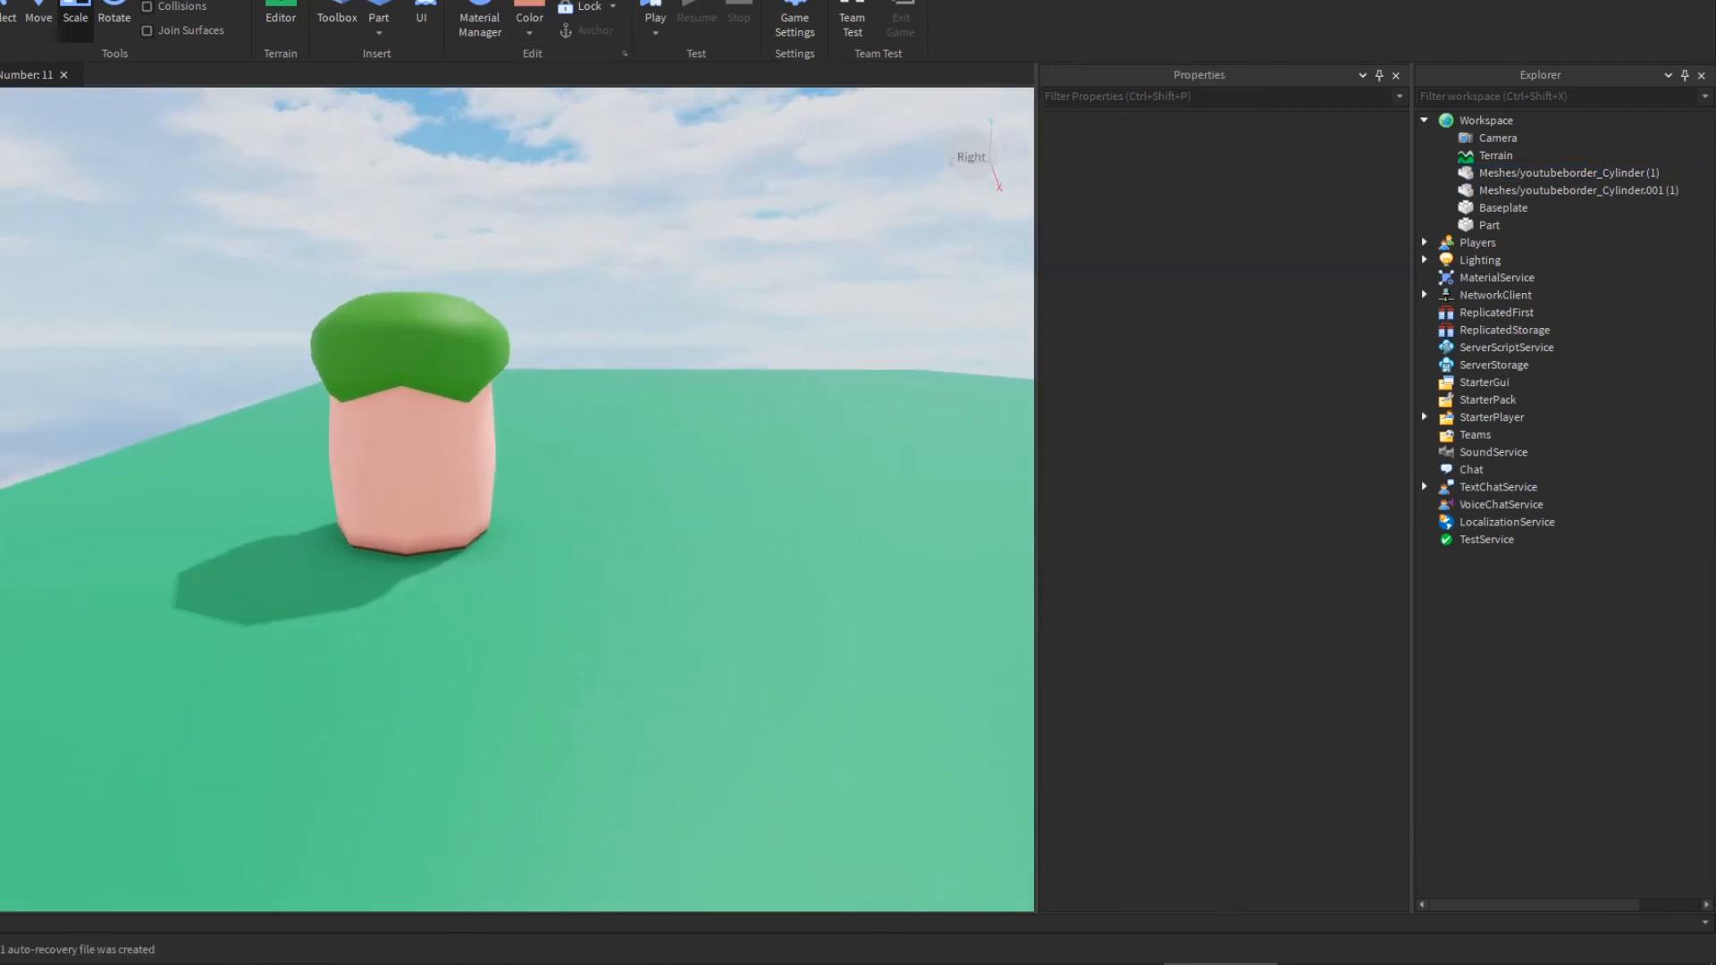
key(w)
key(a)
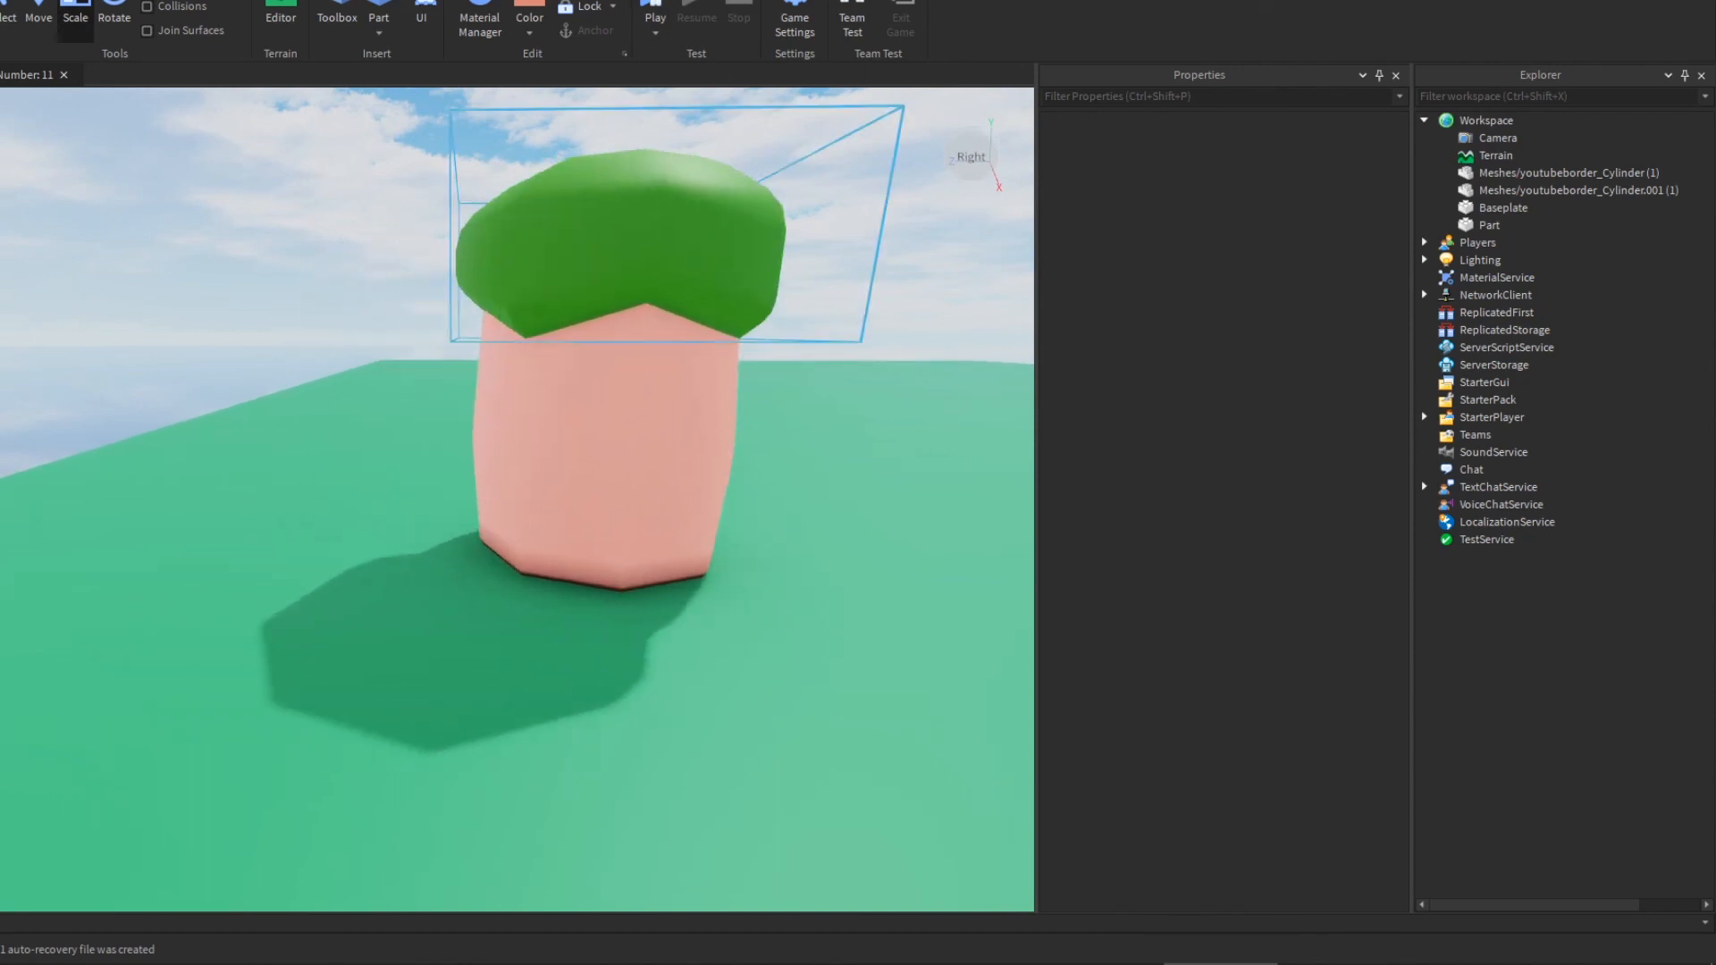
key(d)
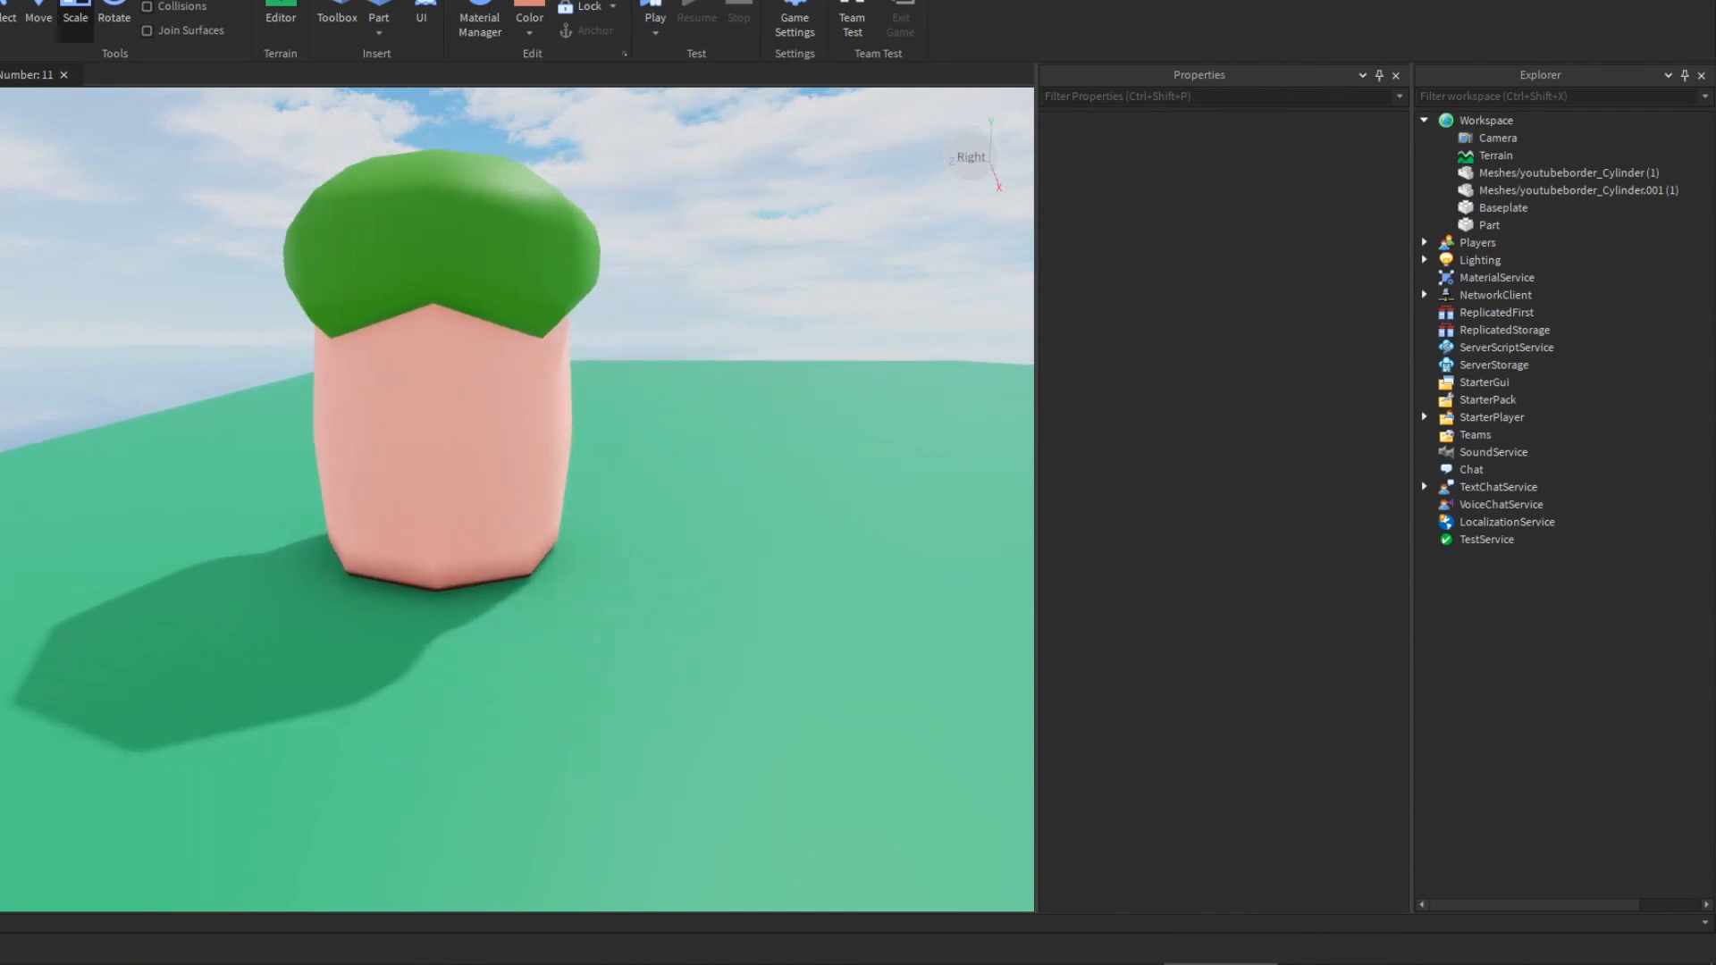
click(438, 447)
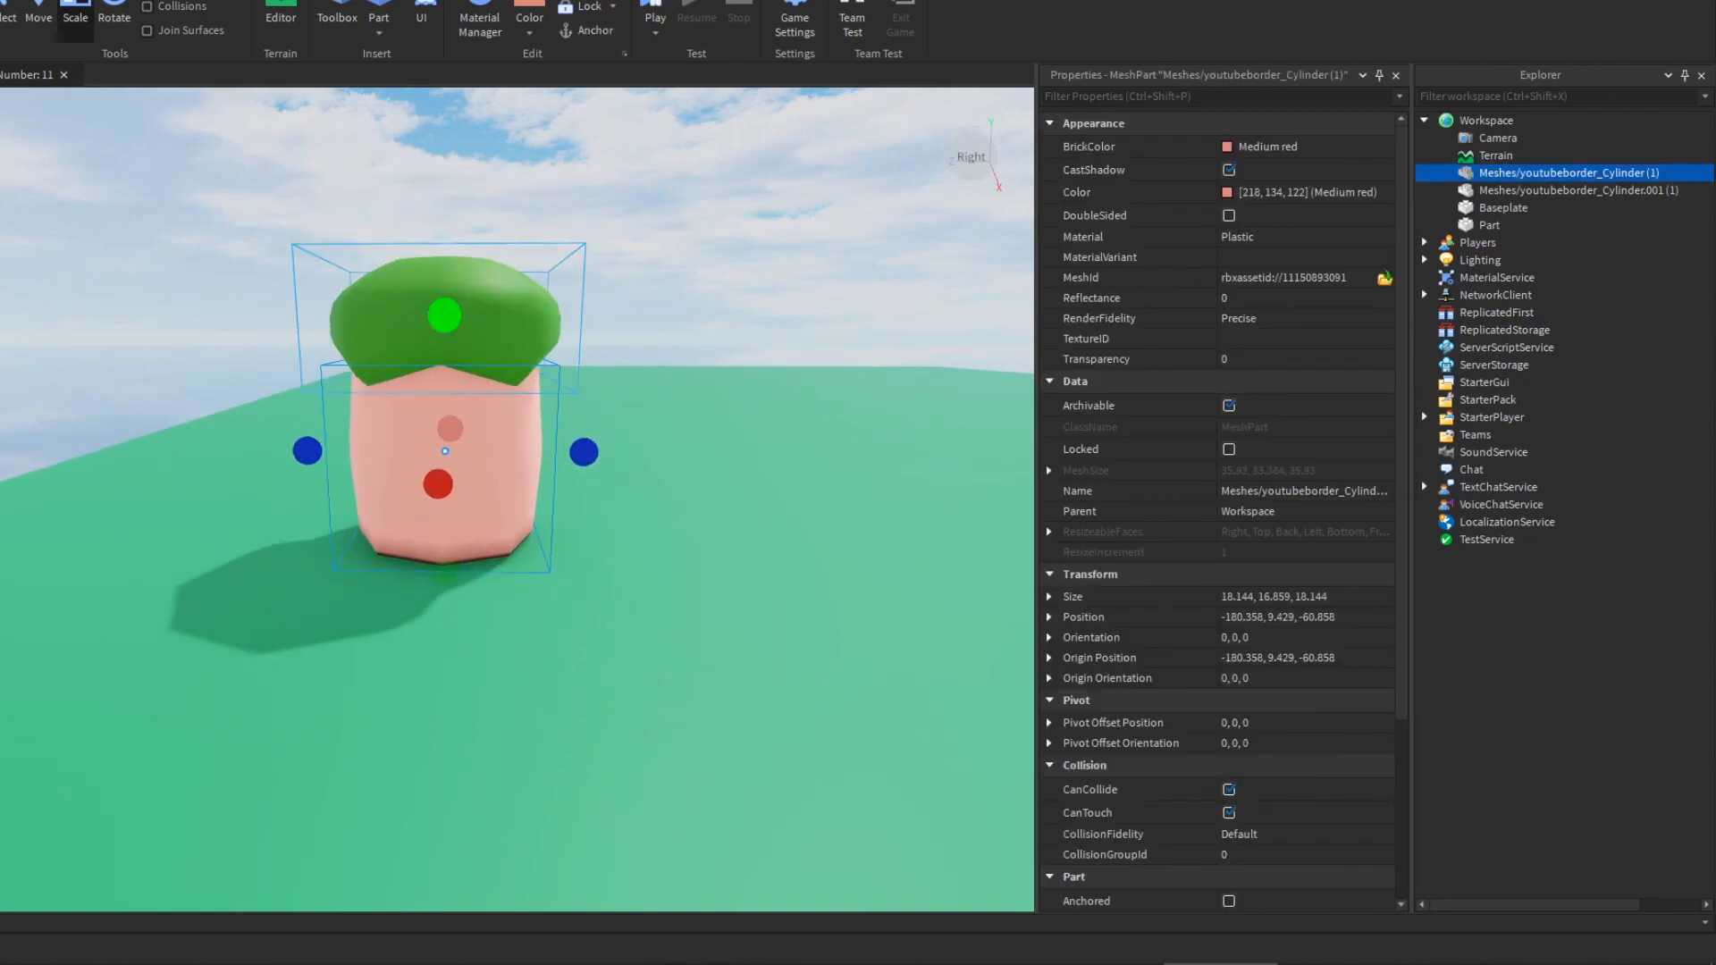
drag(444, 314, 444, 166)
Raise the green cap so it sits on top of the stretched body.
click(444, 317)
key(ctrl+2)
drag(444, 236, 444, 101)
click(714, 295)
key(a)
right_drag(714, 295, 858, 304)
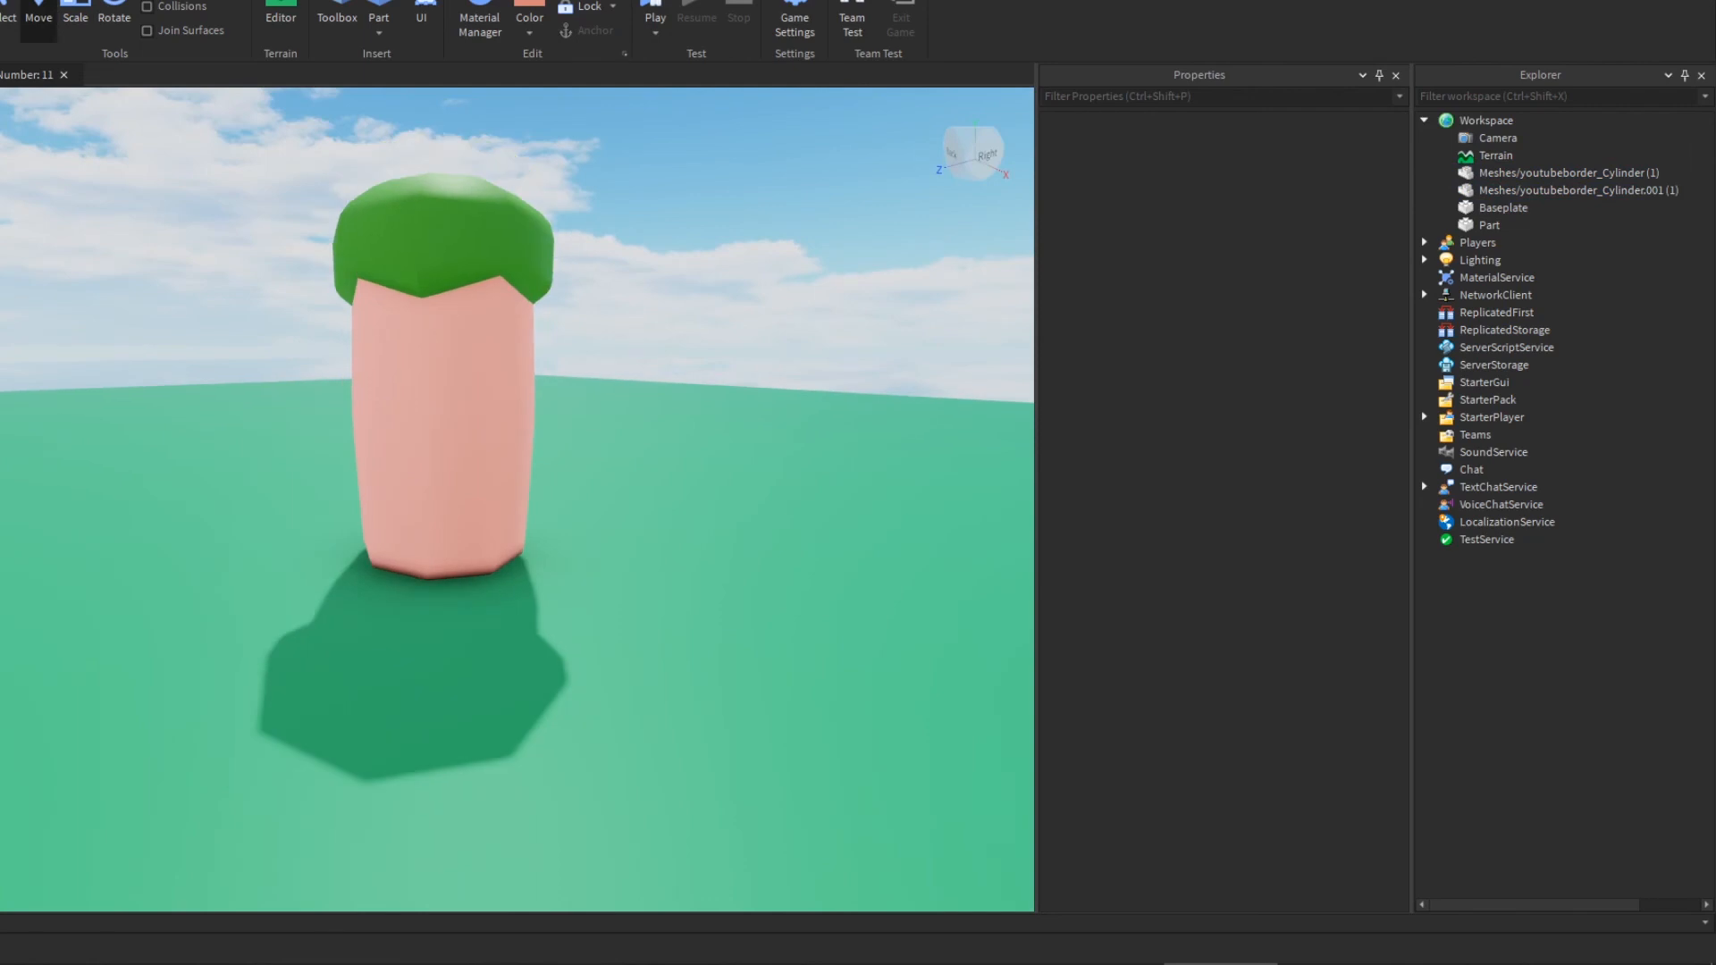